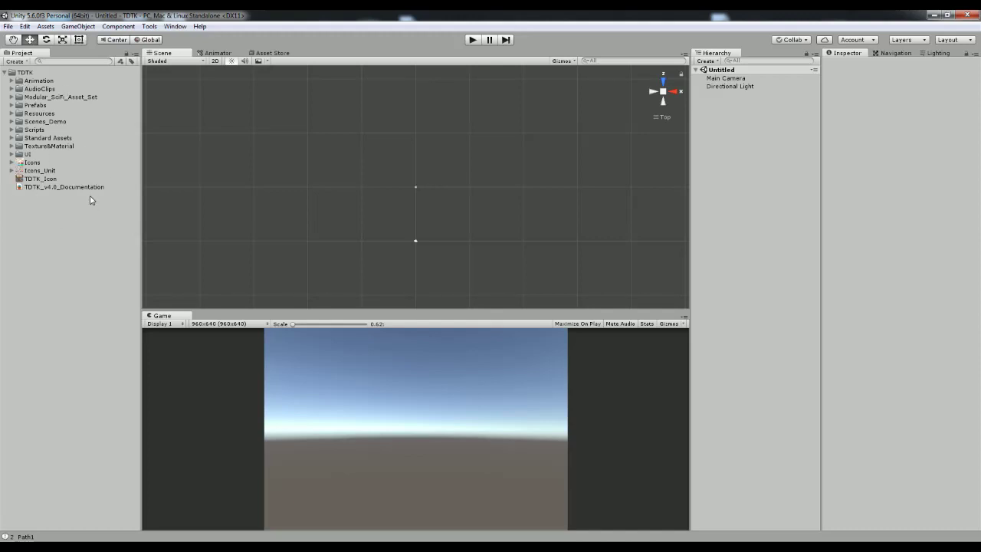
Step: Create a new TDTK tower defense scene from the Tools > TDTK menu
left_click(149, 26)
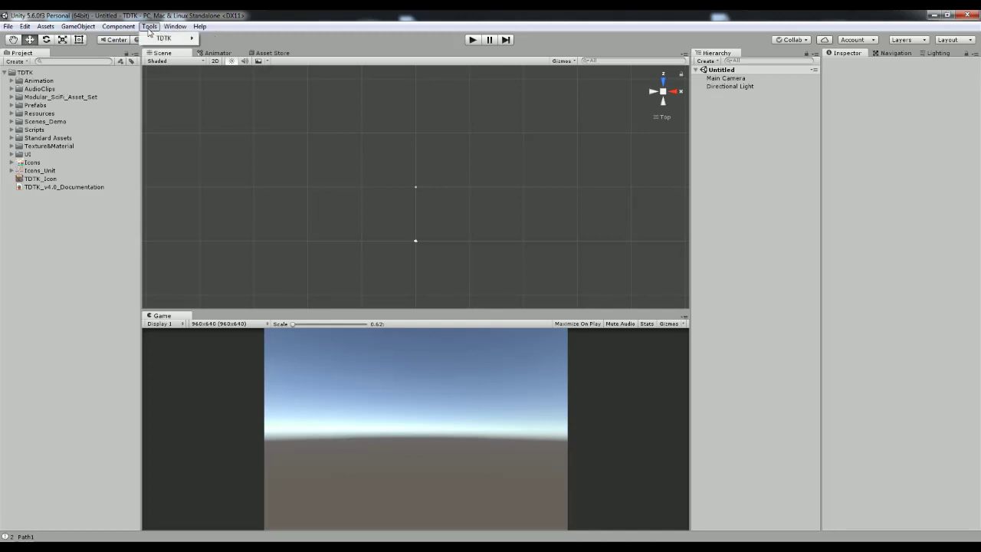
mouse_move(166, 42)
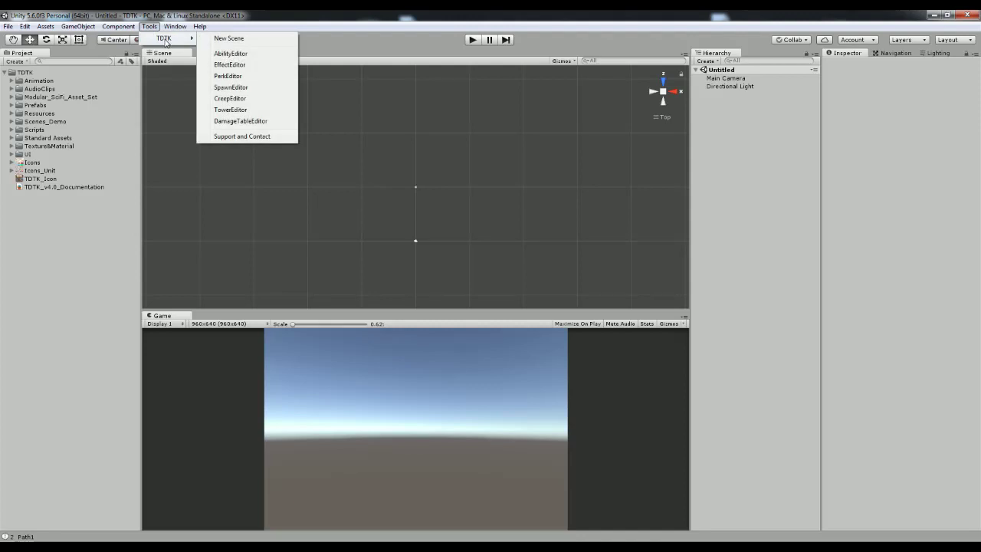
left_click(240, 39)
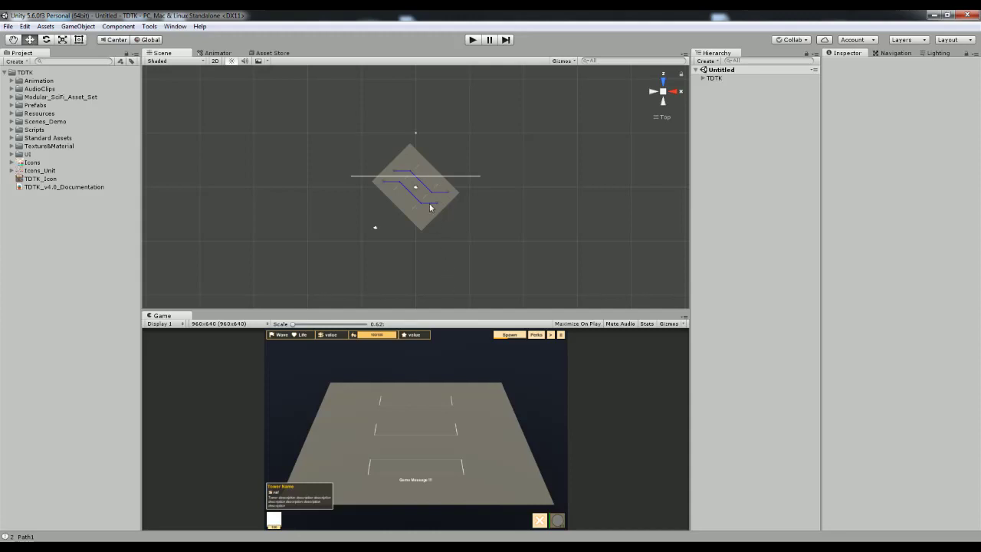
Step: Play-test the scene by spawning the first wave and building a cannon tower, then stop
scroll(429, 203, "up", 4)
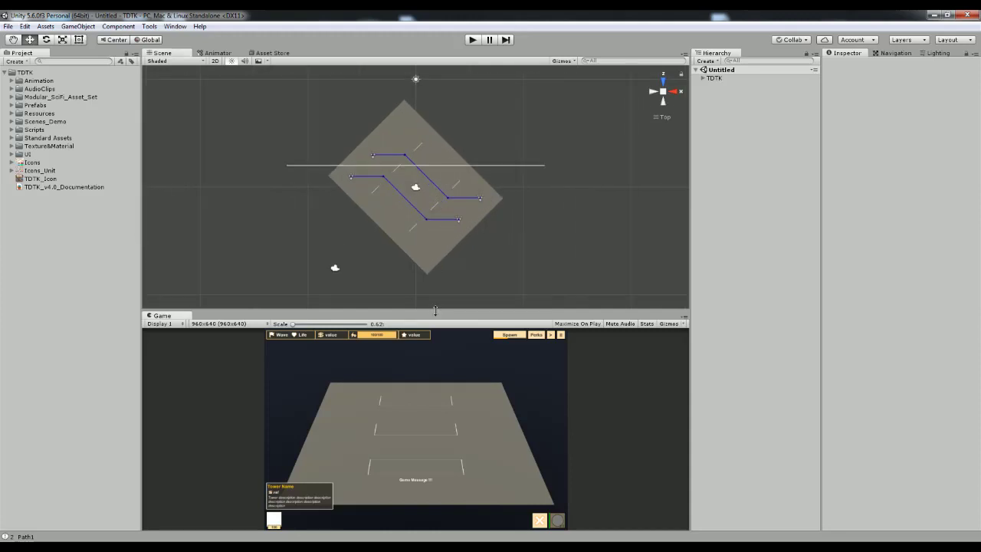
left_click_drag(435, 310, 435, 222)
left_click(473, 40)
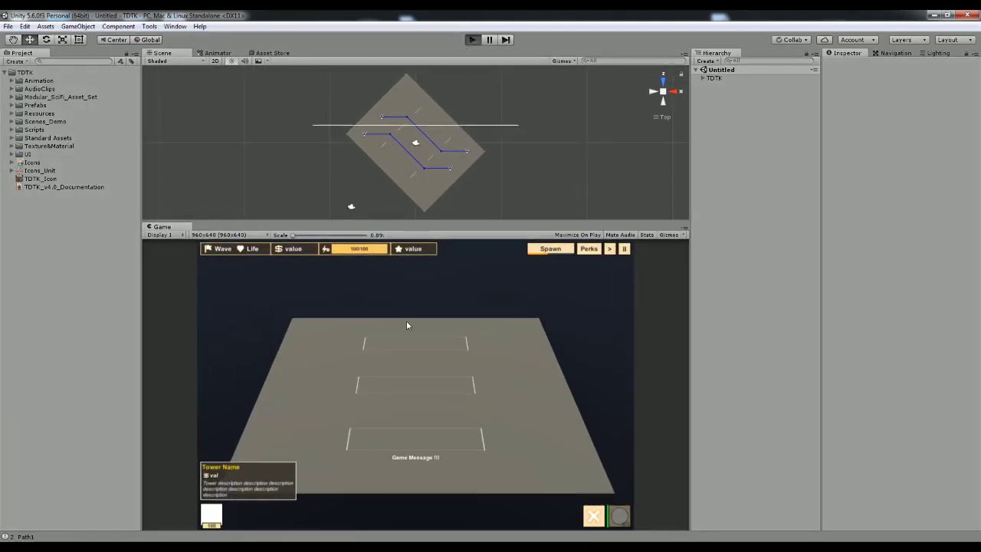
left_click(551, 248)
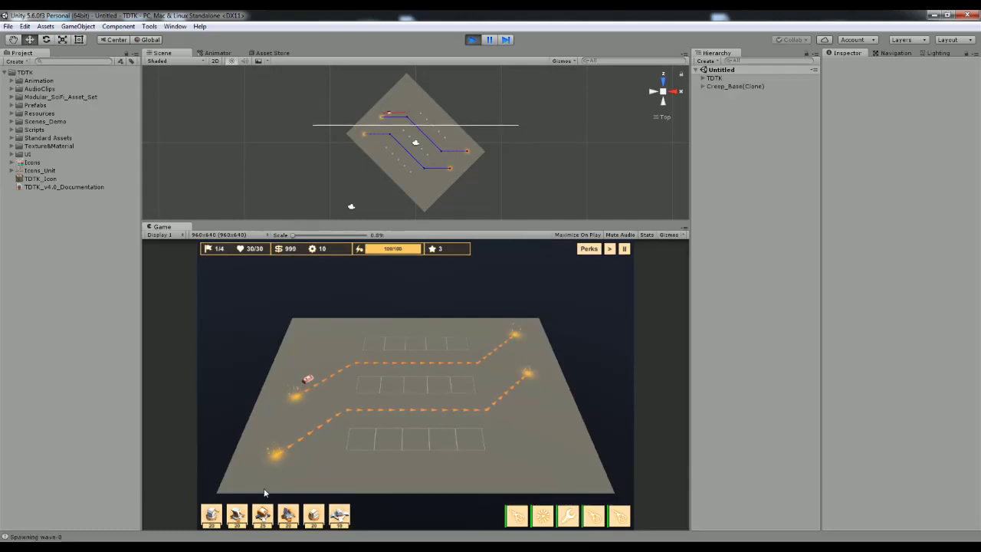
left_click(237, 515)
left_click(434, 343)
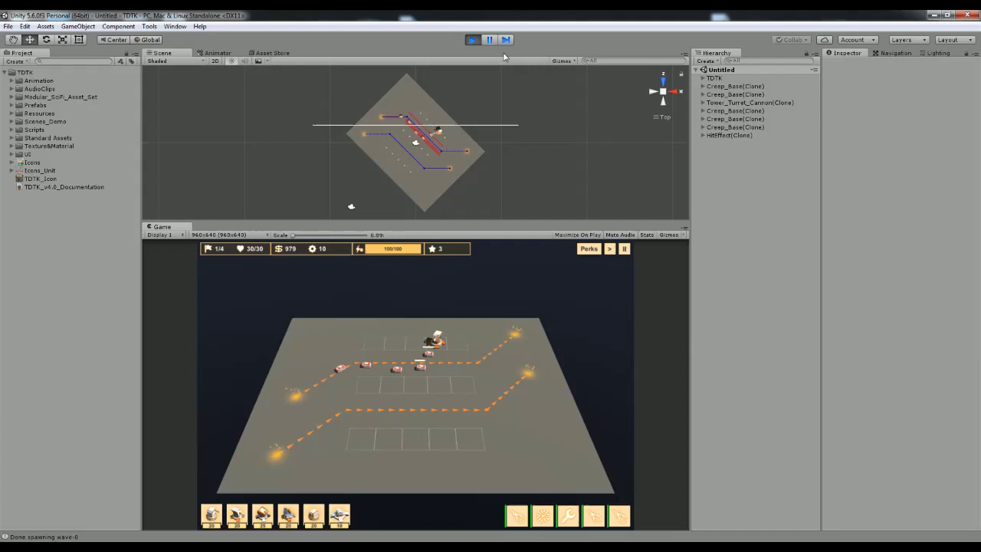
left_click(473, 39)
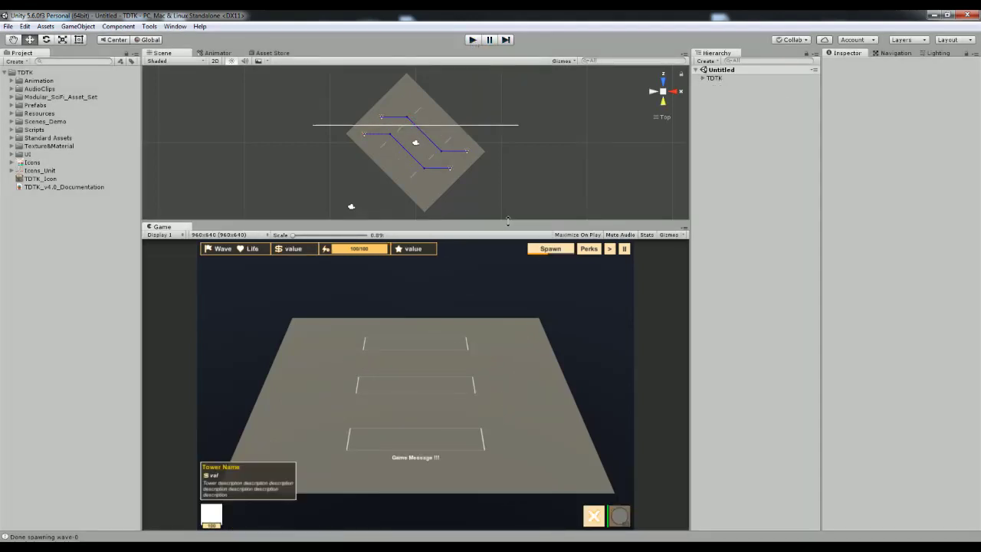
Step: Expand TDTK and move Setting1_SimpleLinearPath through Setting6_Platform below UI
left_click_drag(507, 220, 537, 334)
left_click(702, 78)
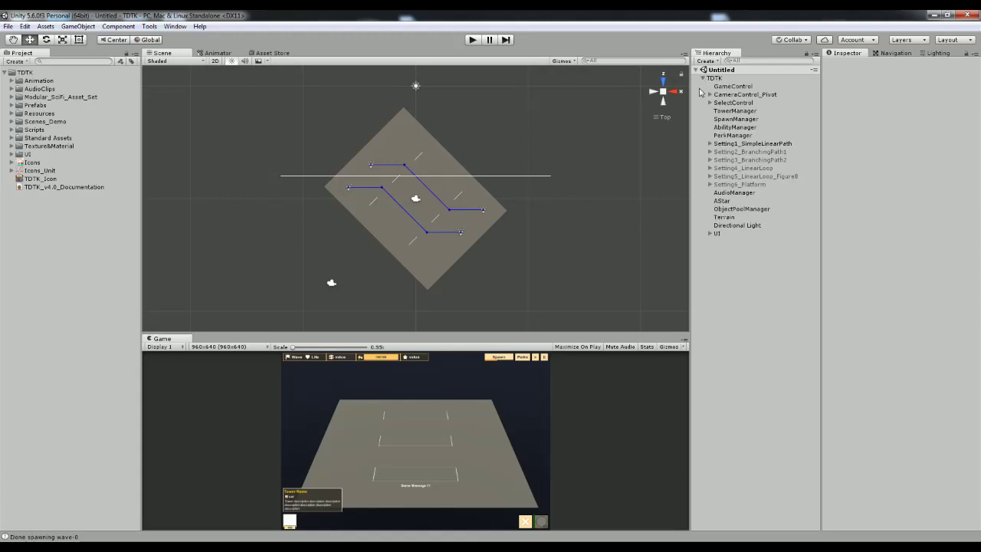
left_click(733, 145)
left_click(727, 185, "shift")
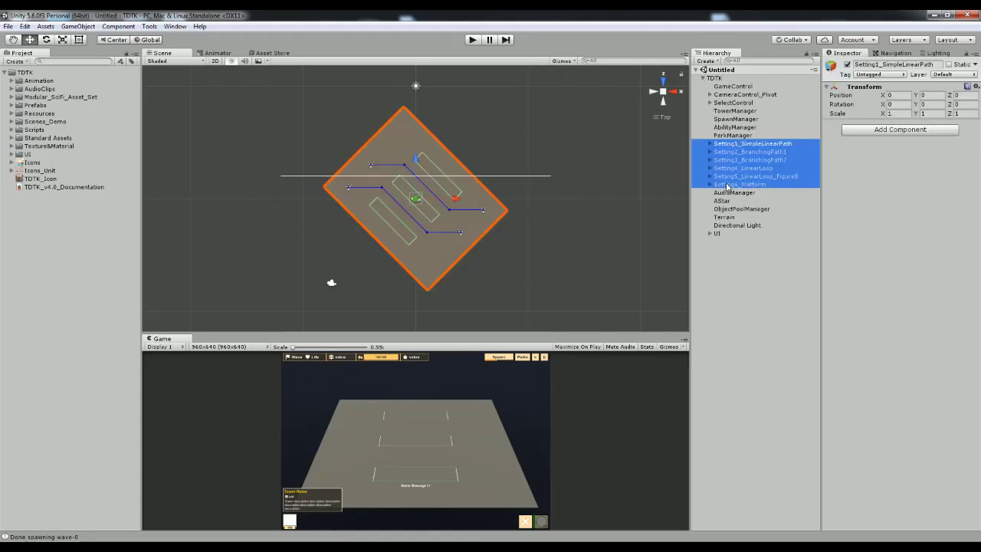
left_click_drag(727, 184, 720, 244)
Step: Review the GameControl, SelectControl, TowerManager, SpawnManager, AbilityManager and CameraControl_Pivot settings
left_click(740, 88)
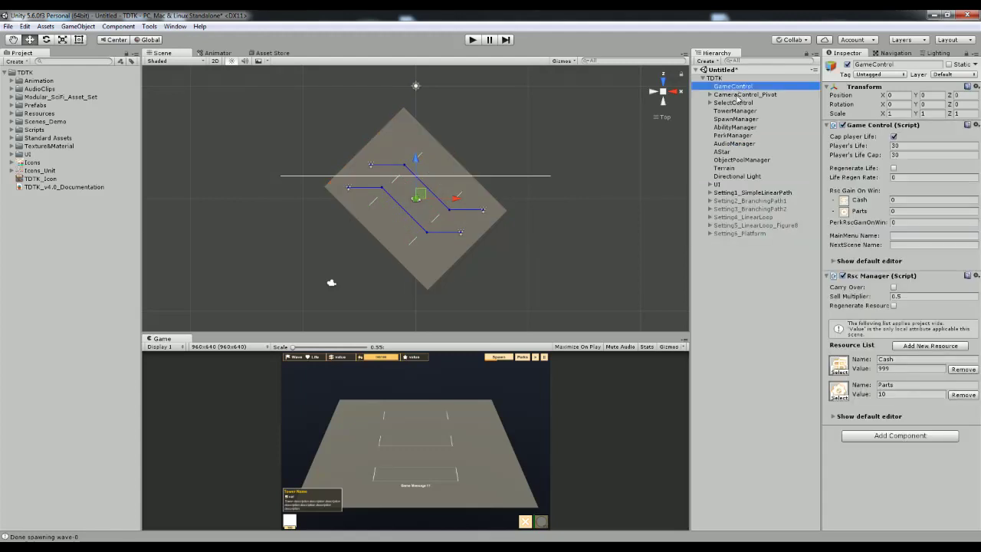
left_click(735, 102)
left_click(735, 111)
left_click(735, 119)
left_click(734, 126)
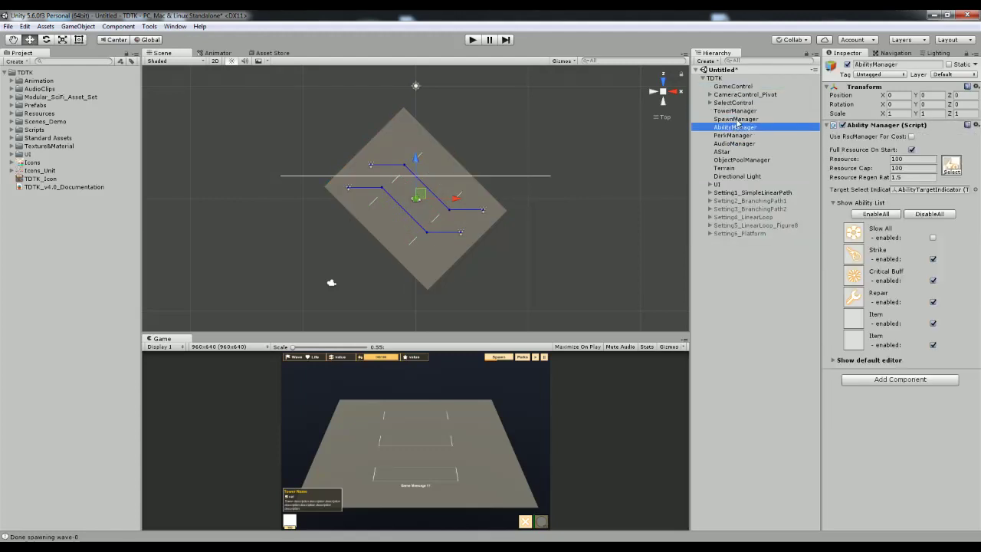
left_click(734, 87)
left_click(736, 94)
Step: Revisit the manager objects, checking GameControl life and resources and the TowerManager tower list
left_click(736, 103)
left_click(736, 111)
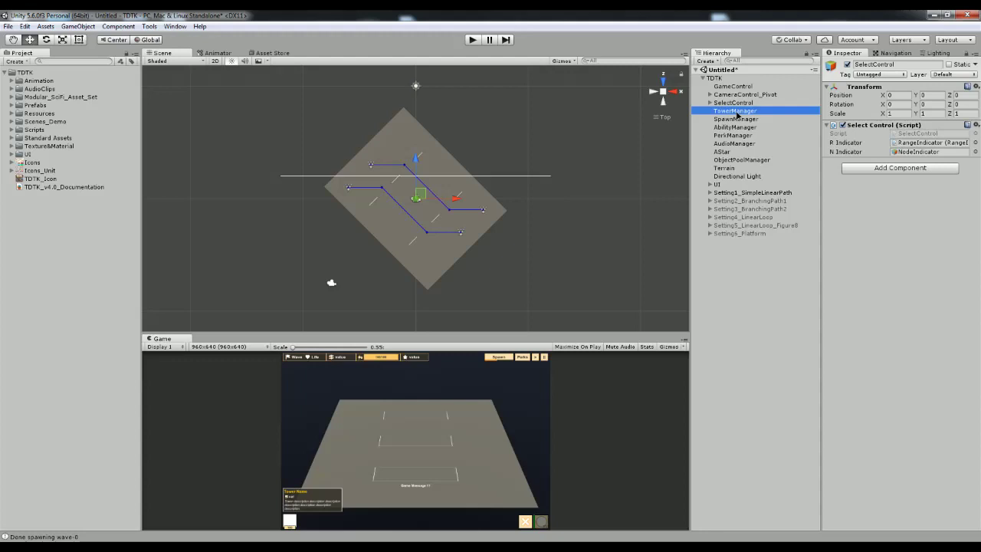
left_click(737, 119)
left_click(738, 127)
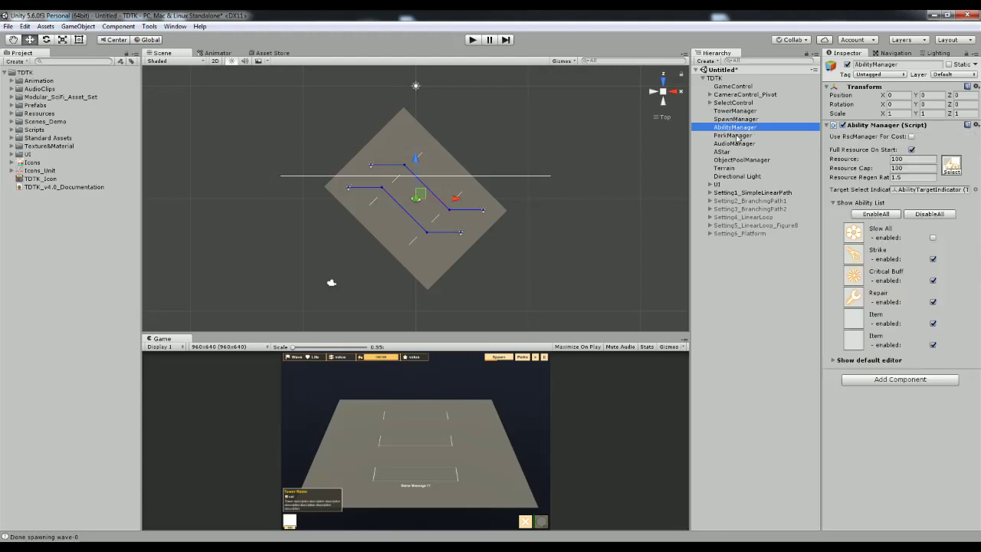
left_click(736, 88)
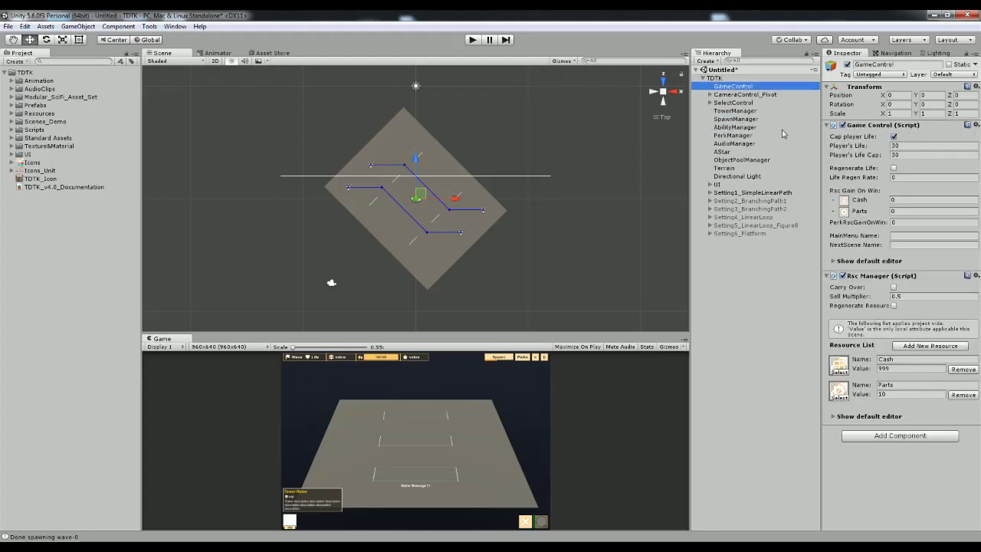
left_click(745, 120)
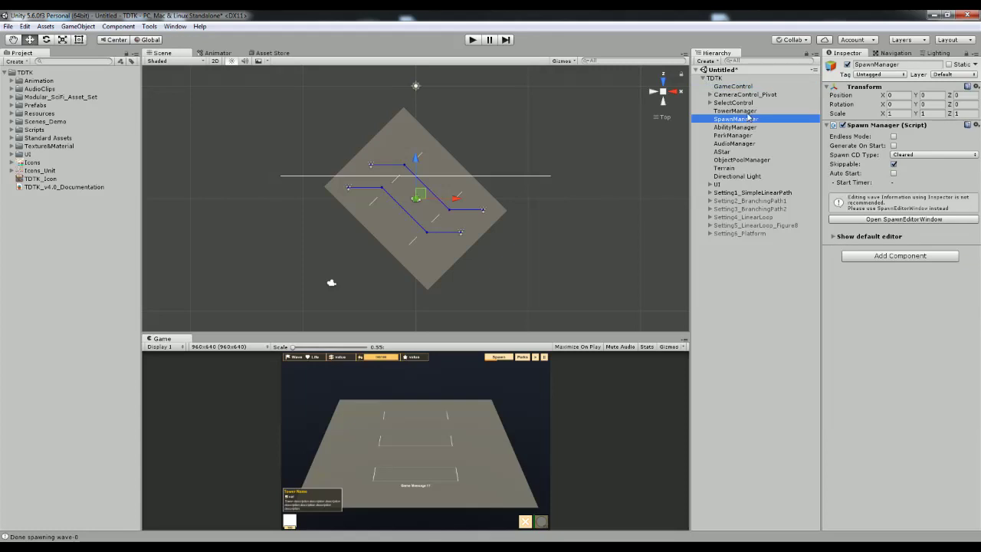
left_click(747, 111)
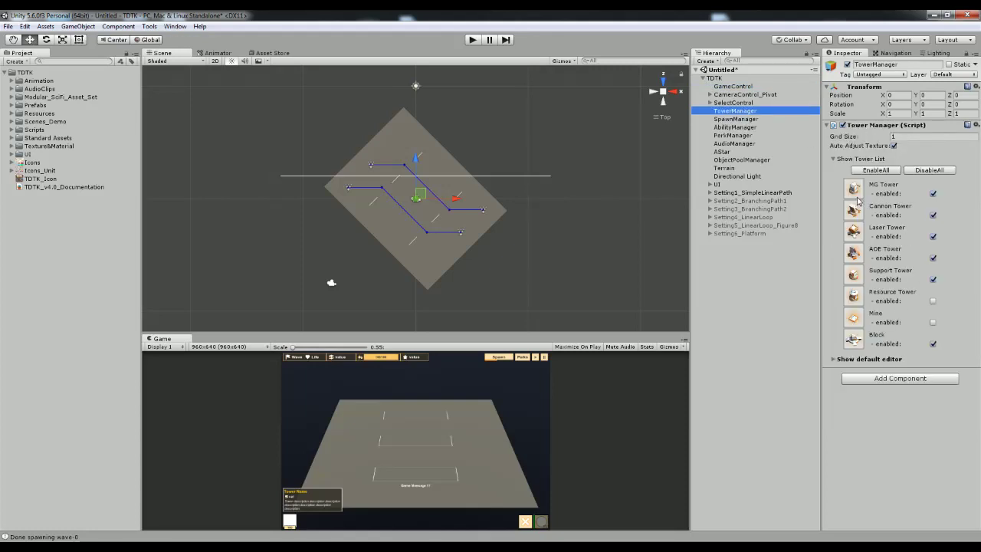
Step: Check the simple linear, branching and linear loop layouts, ending on Setting1_SimpleLinearPath
left_click(731, 193)
left_click(733, 201)
left_click(736, 210)
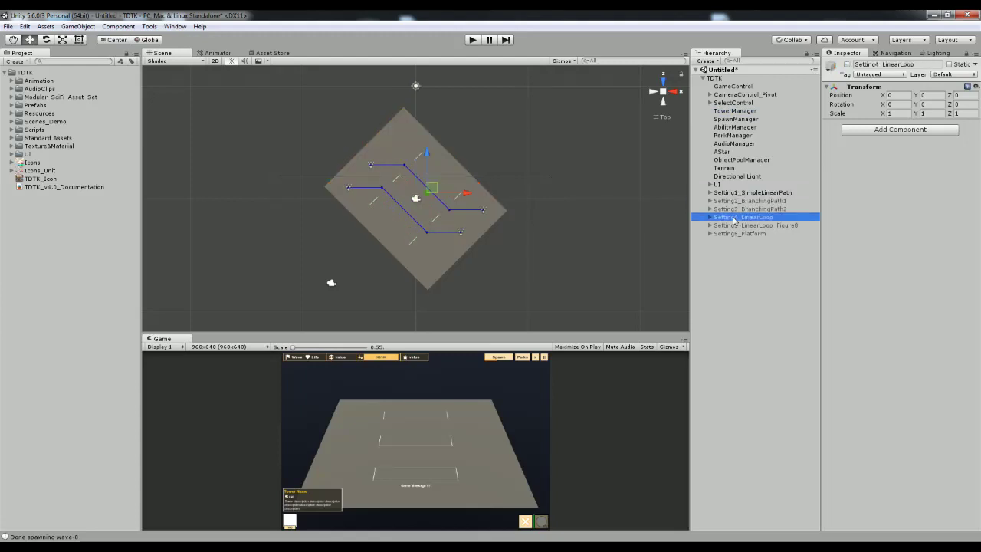
left_click(755, 192)
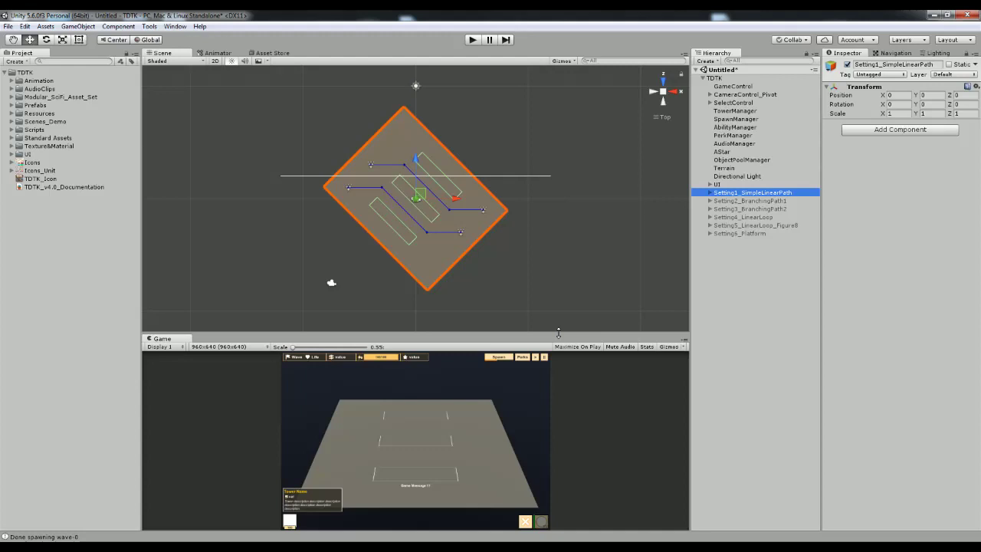
Step: Enlarge the game view and look at Setting1_SimpleLinearPath's child objects
left_click_drag(559, 333, 566, 301)
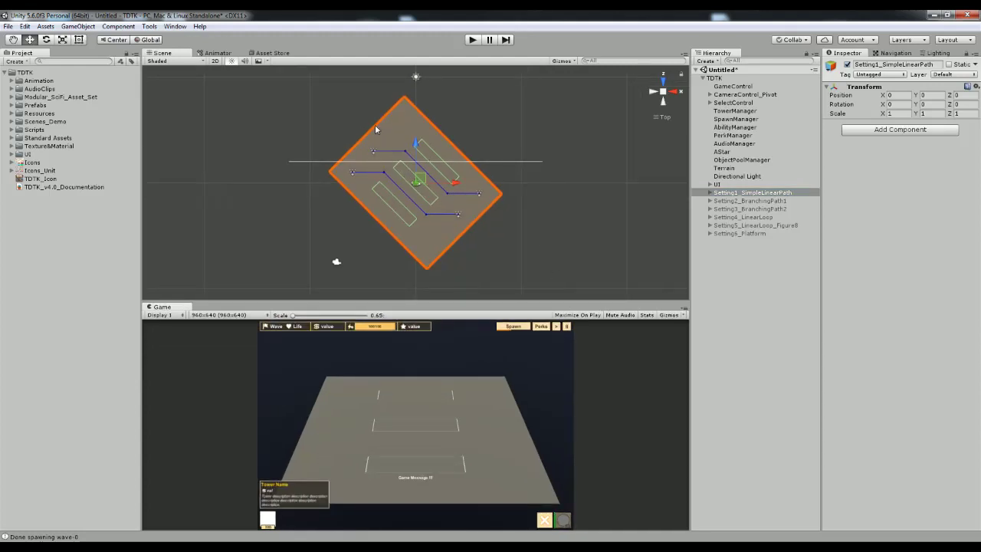
left_click(709, 193)
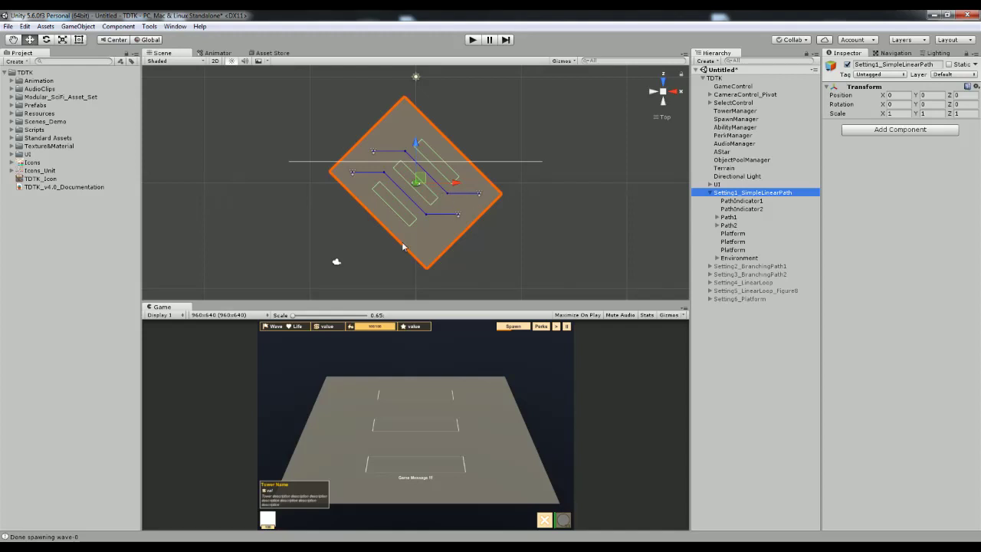
left_click(710, 192)
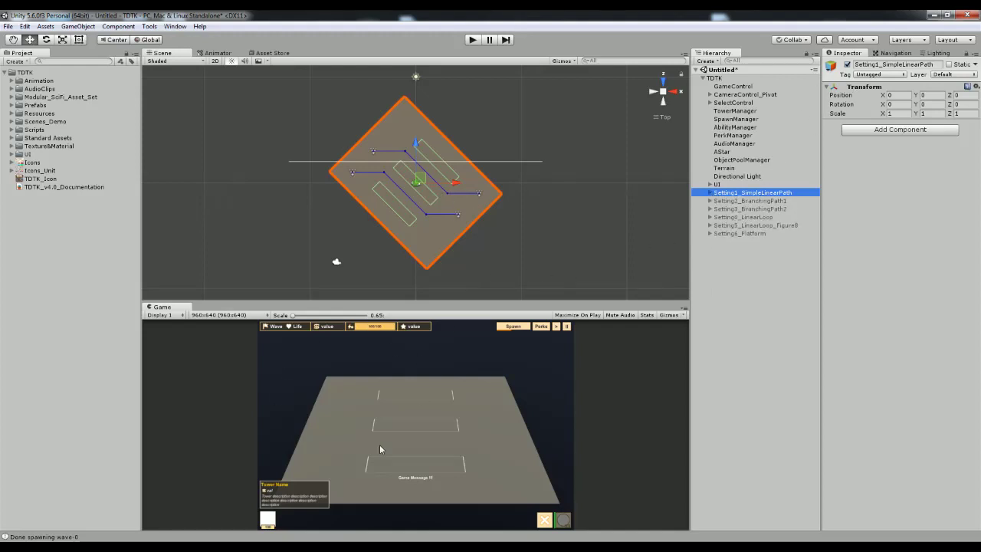
left_click_drag(492, 301, 506, 251)
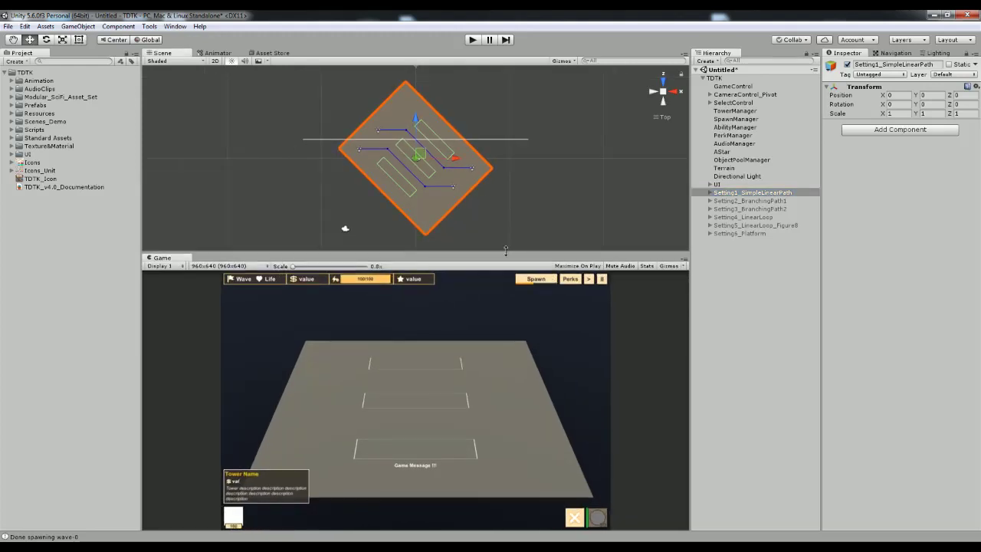
Step: Disable Setting1_SimpleLinearPath and preview both branching path layouts, turning each off again
left_click(847, 64)
left_click(759, 201)
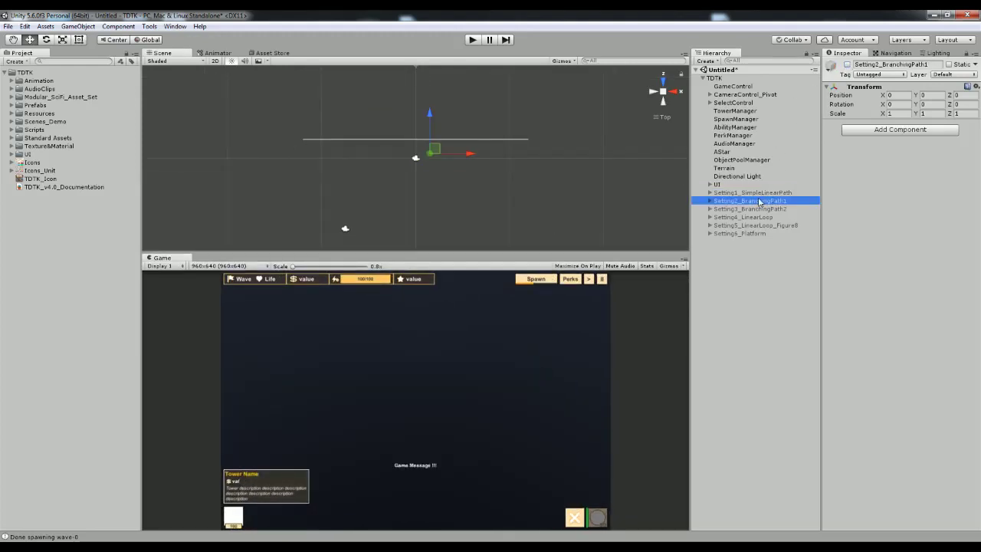
left_click(847, 65)
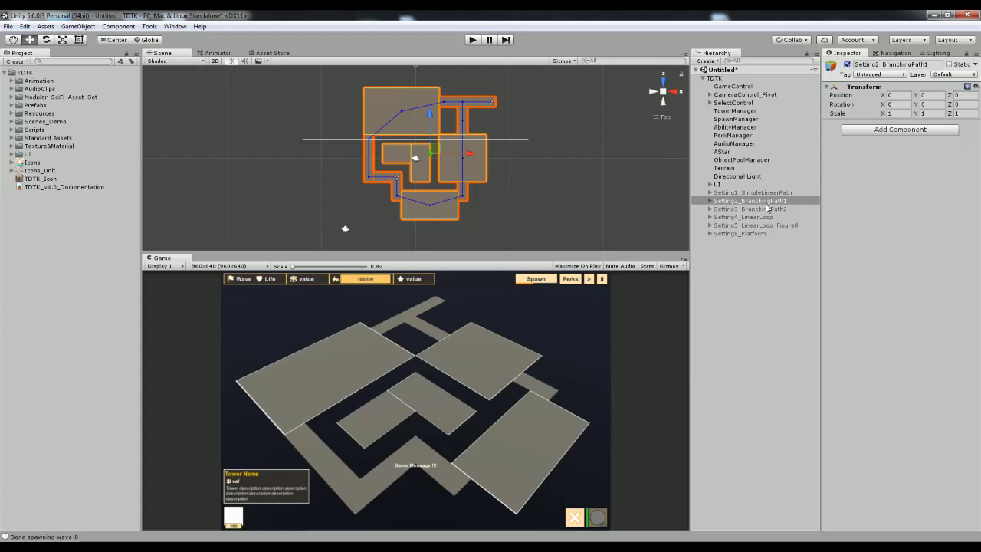
left_click(847, 64)
left_click(770, 209)
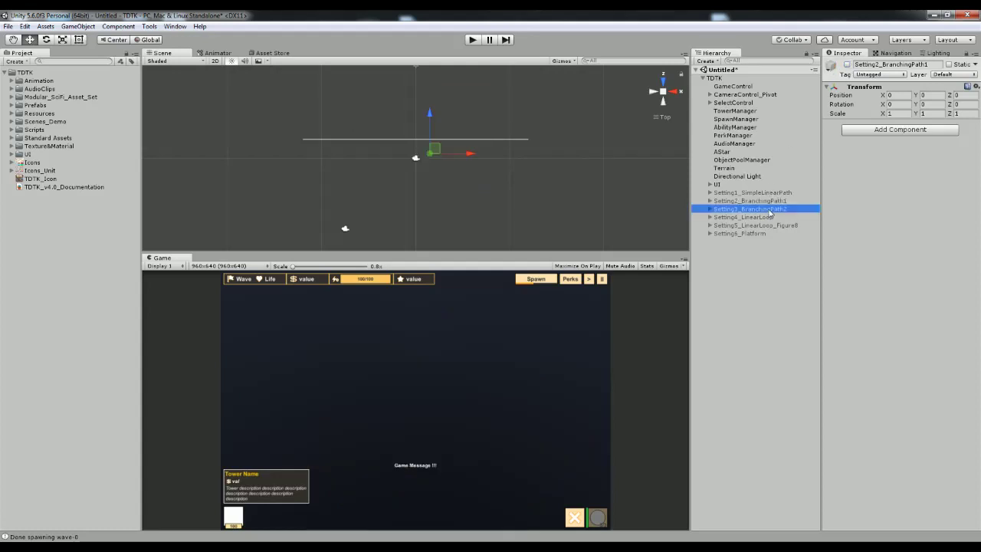
left_click(847, 65)
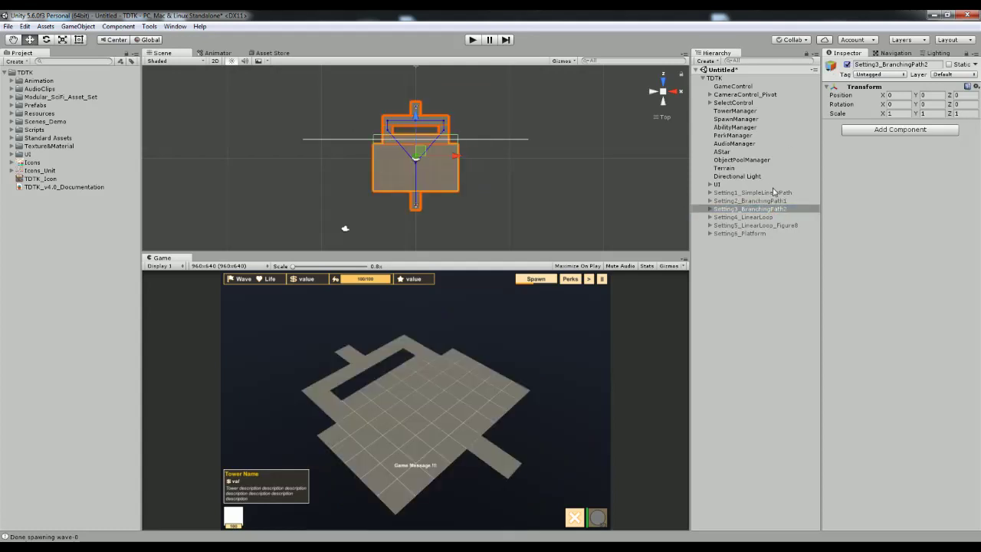
left_click(847, 65)
Step: Preview Setting4_LinearLoop, deactivate it, and return to Setting1_SimpleLinearPath
left_click(743, 217)
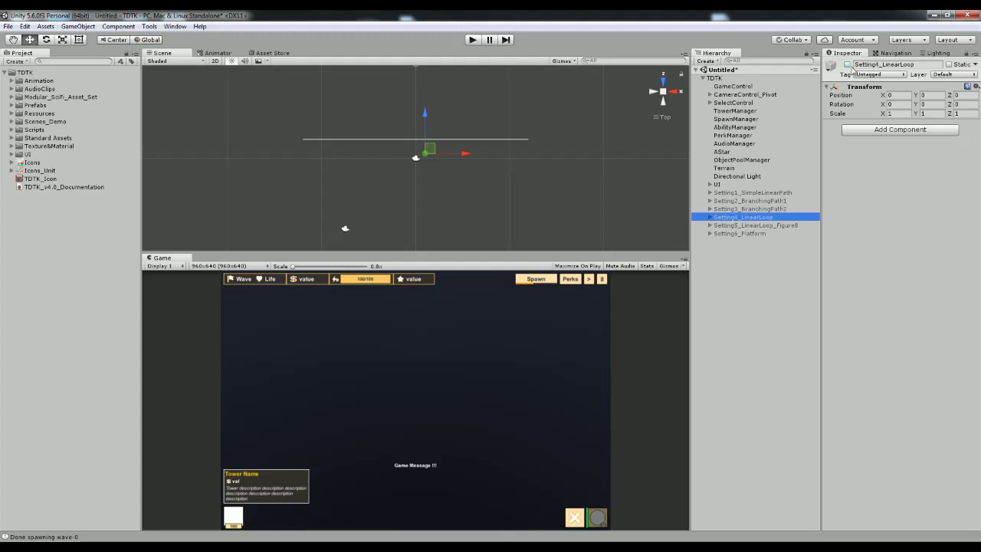
left_click(847, 65)
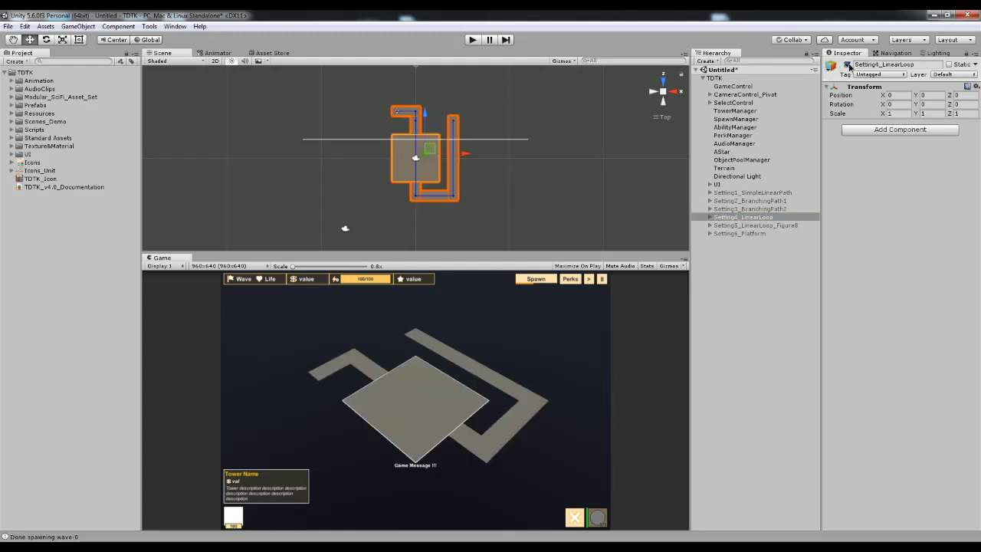
left_click(847, 64)
left_click(755, 192)
Step: Reactivate Setting1_SimpleLinearPath and select its Environment object, briefly toggling it off and on
left_click(847, 64)
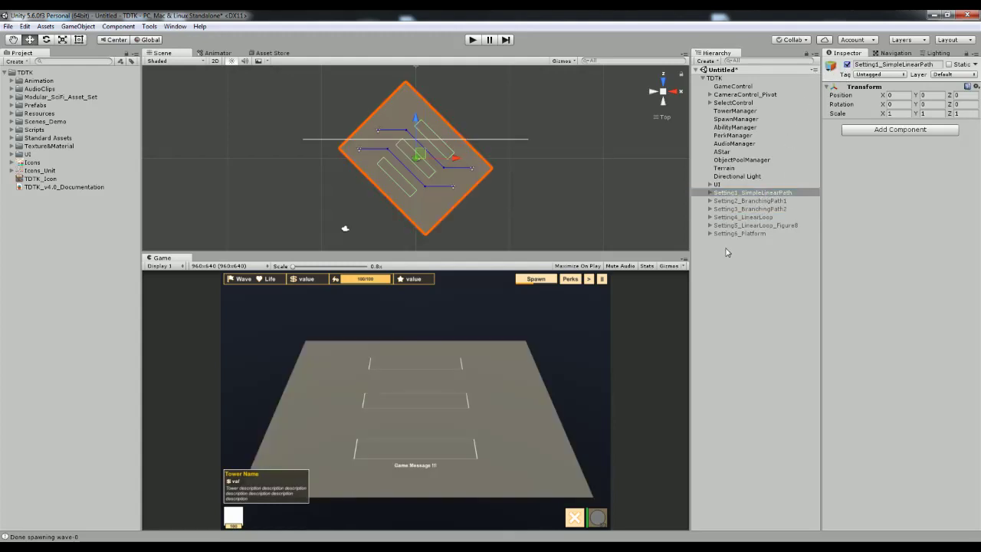
left_click(710, 192)
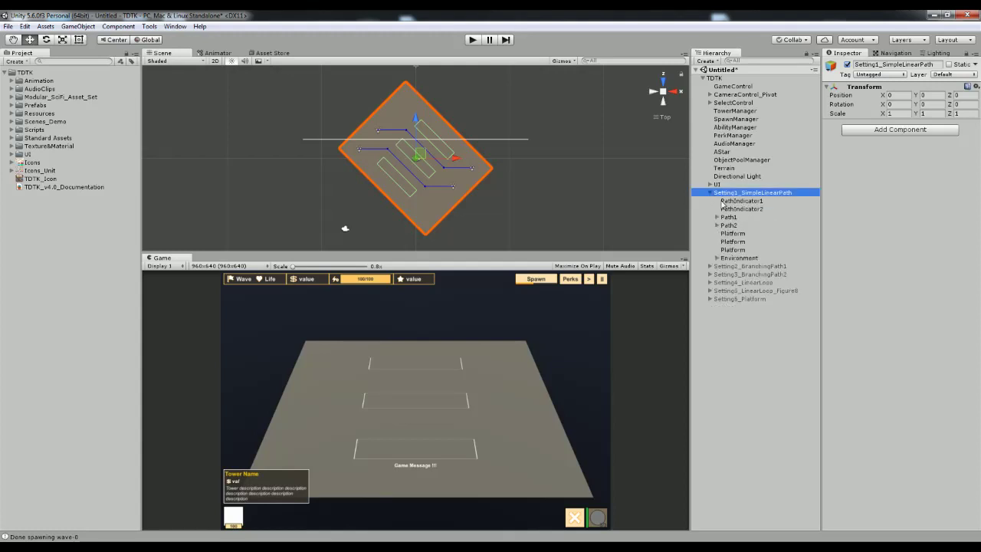
left_click(749, 259)
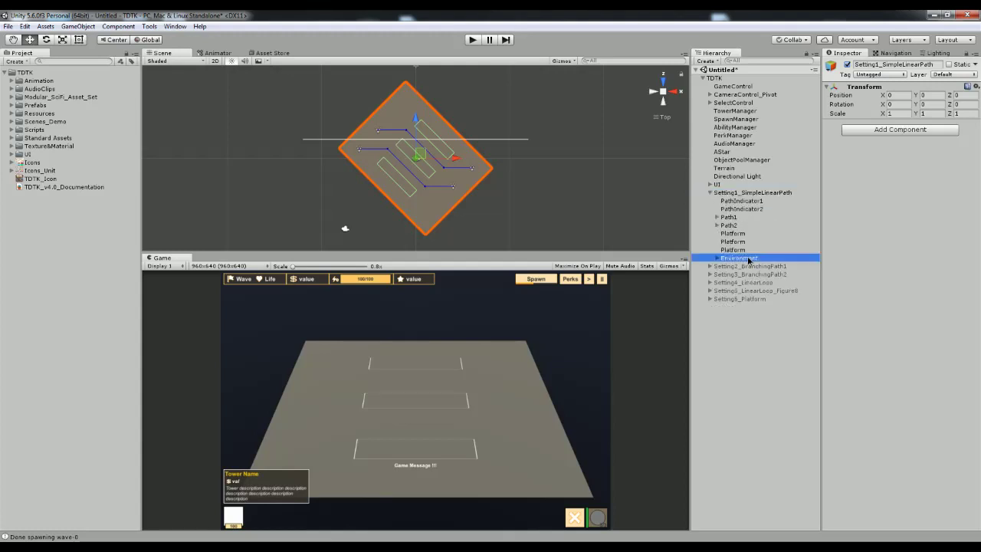
left_click(848, 64)
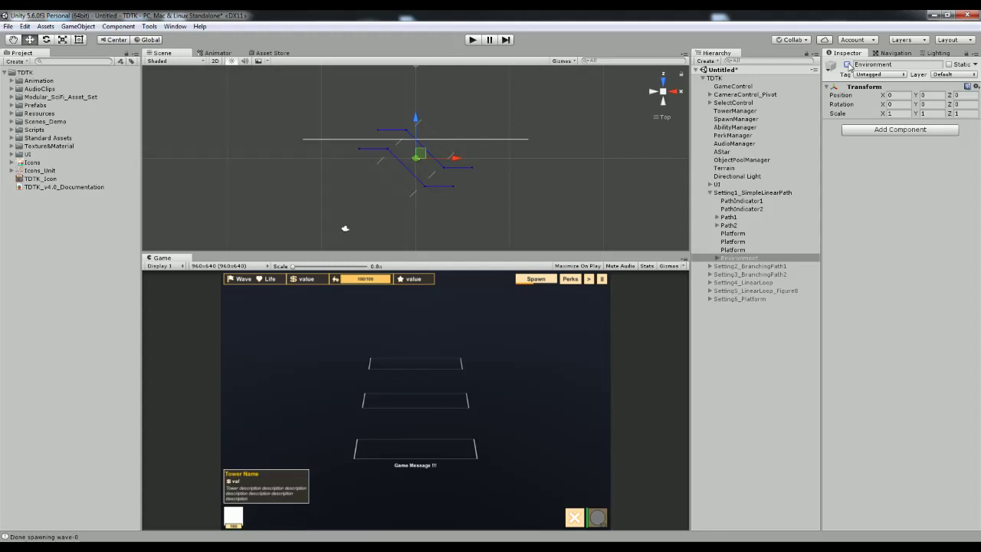
left_click(848, 64)
Step: Inspect Environment's Surface child, then disable Environment and collapse it
left_click(722, 259)
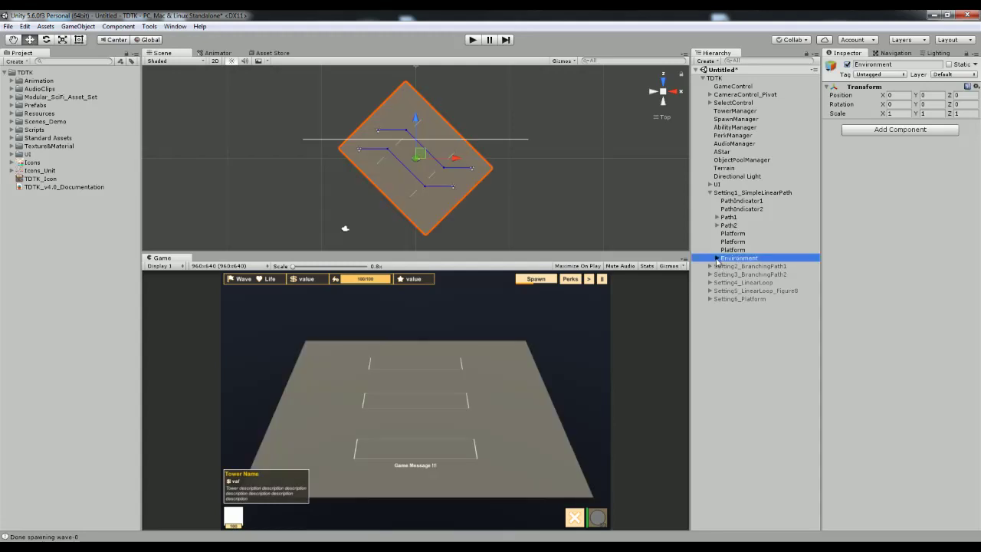
left_click(718, 258)
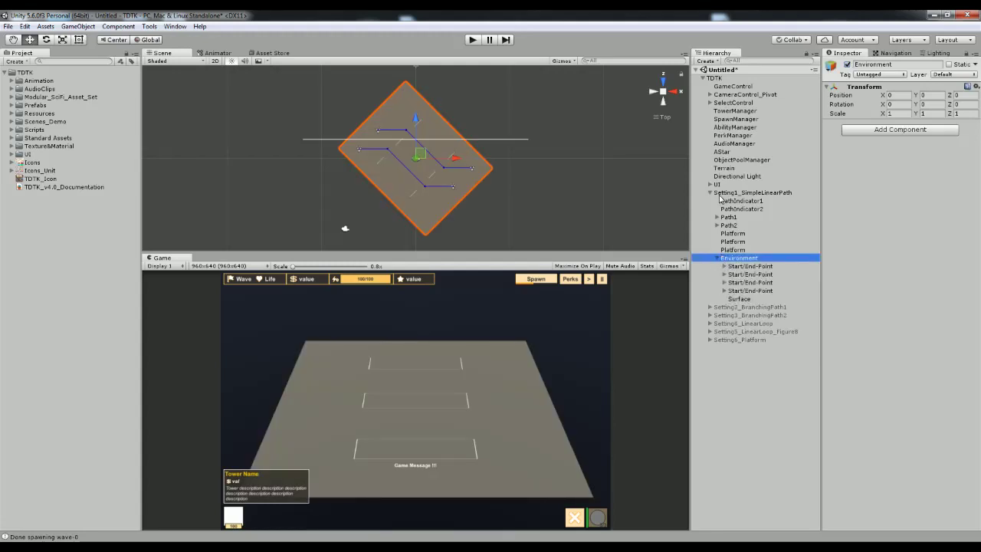
left_click(741, 299)
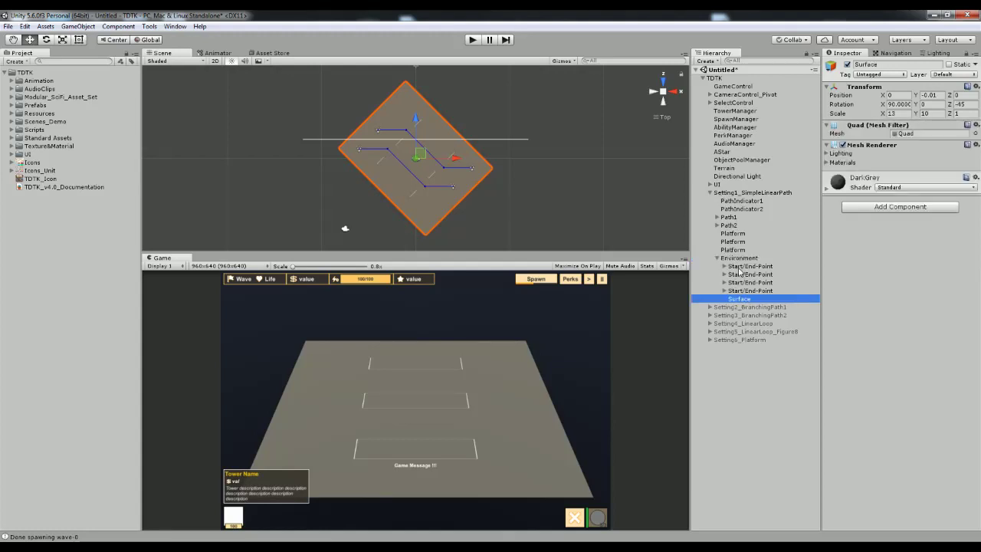
left_click(740, 258)
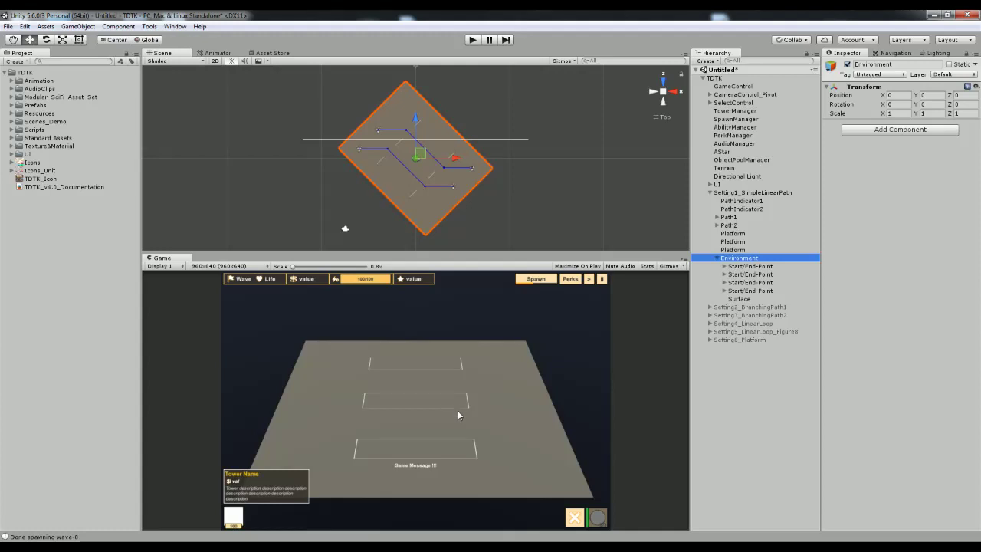
left_click(847, 65)
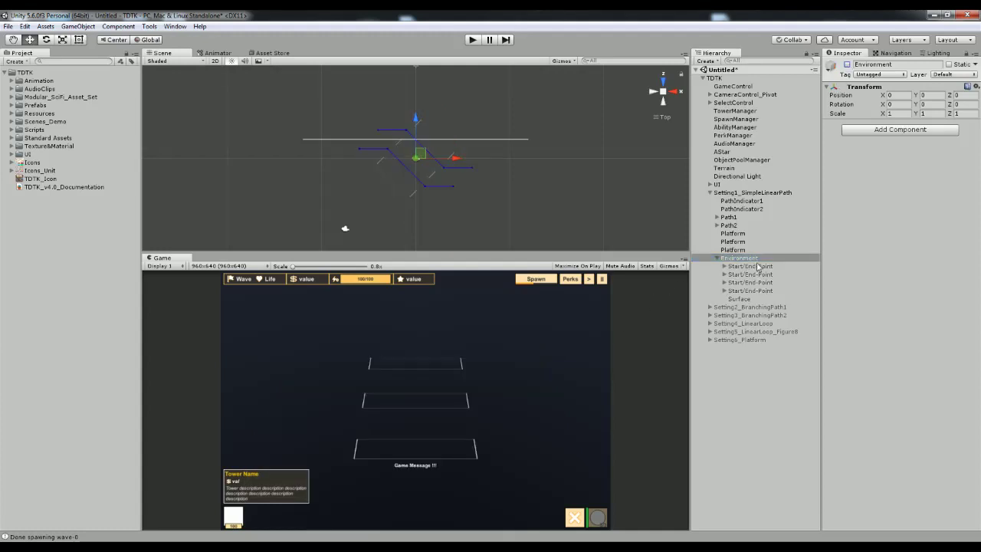
left_click(717, 259)
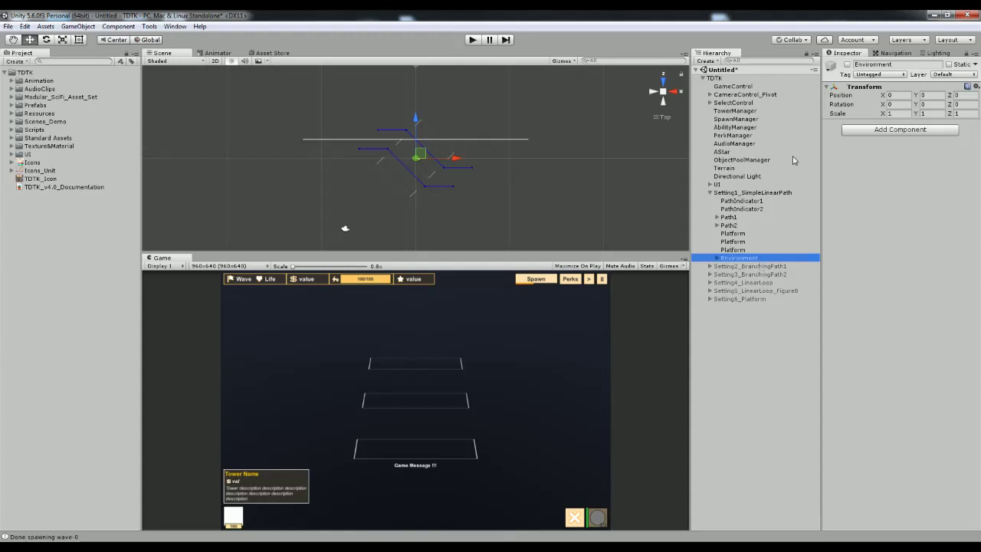
Step: Select the first build platform and run a quick playtest
left_click(733, 233)
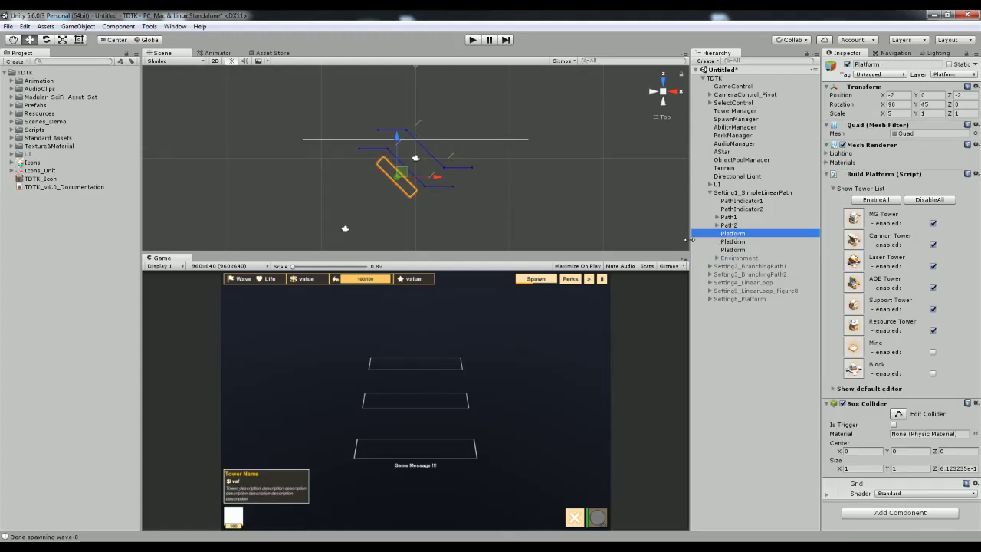
left_click(473, 40)
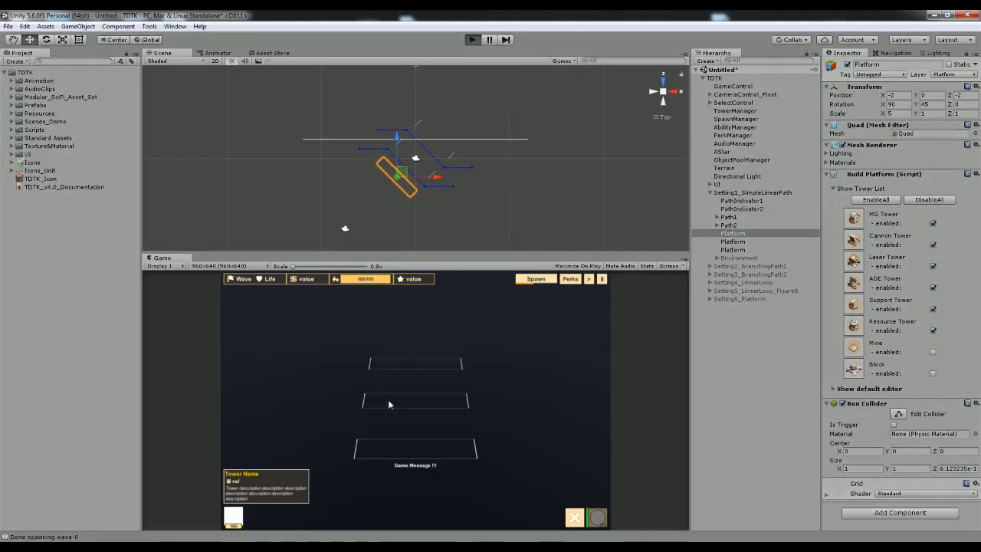
left_click(472, 40)
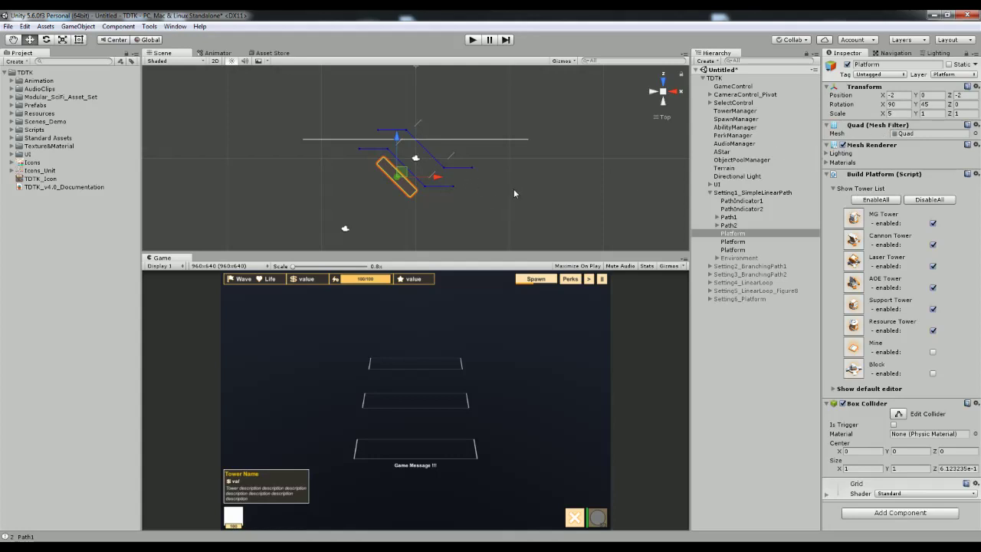
Step: Move the platform to X -4.46 with Scale Y 3 and Rotation Y 30, then playtest
left_click_drag(436, 178, 431, 180)
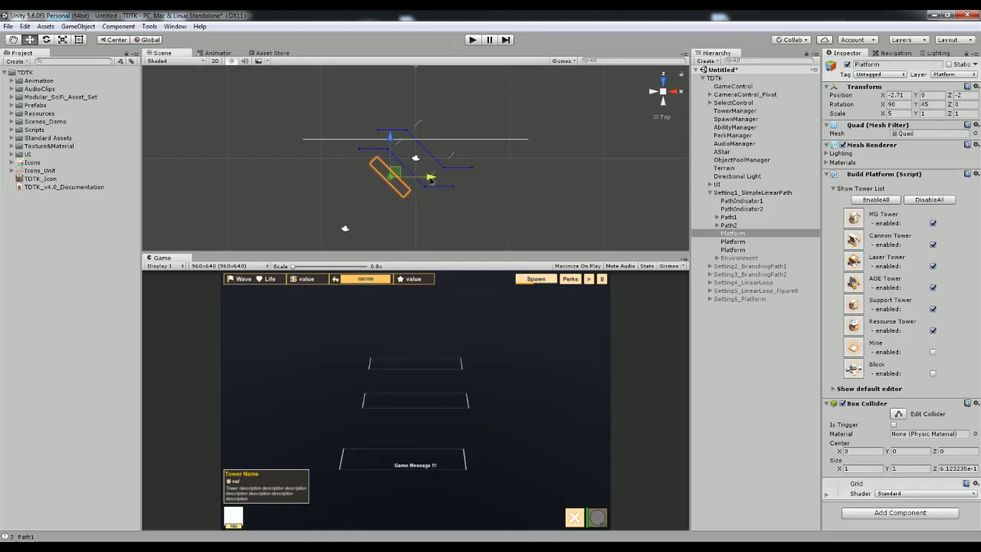
left_click(934, 113)
type("3")
left_click(933, 104)
type("30")
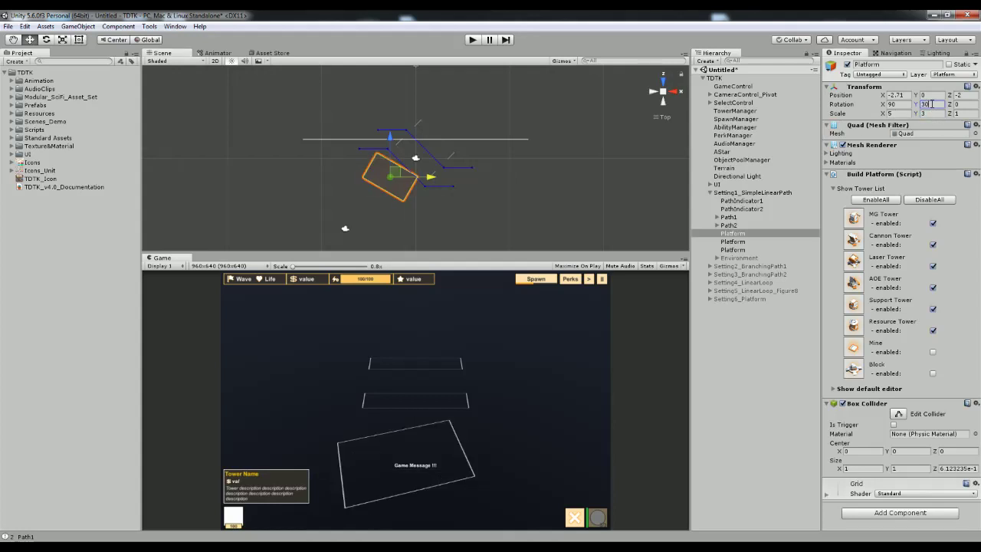
left_click_drag(432, 182, 414, 182)
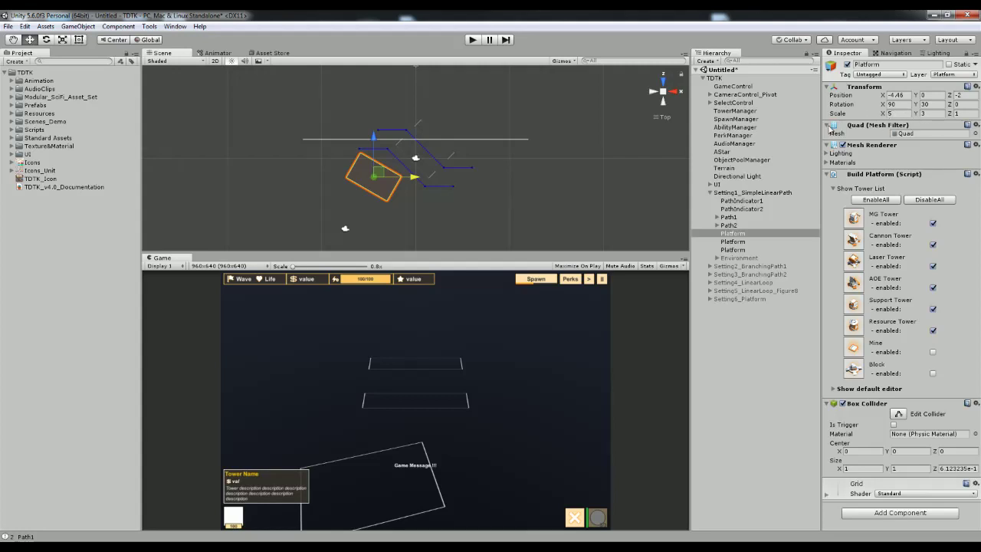
left_click(473, 39)
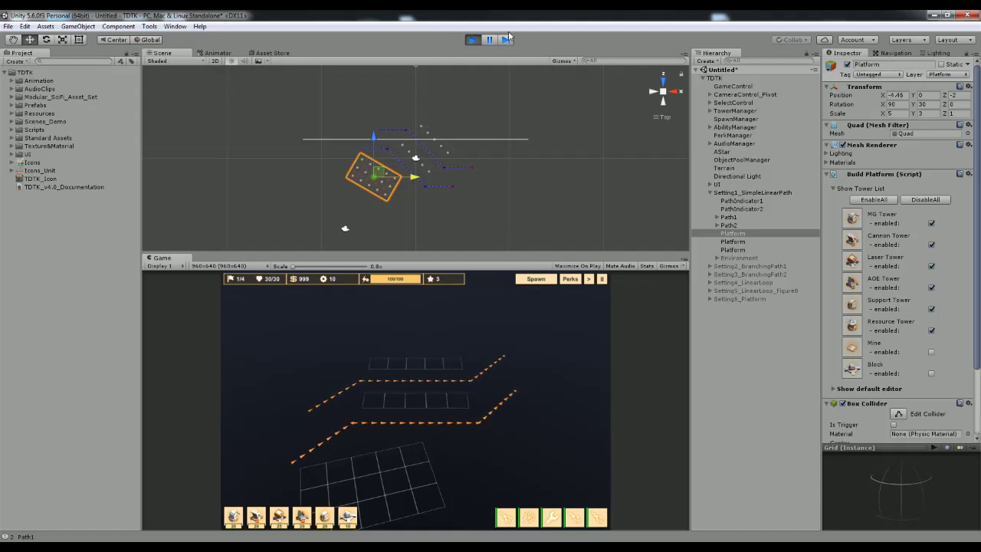
left_click(470, 39)
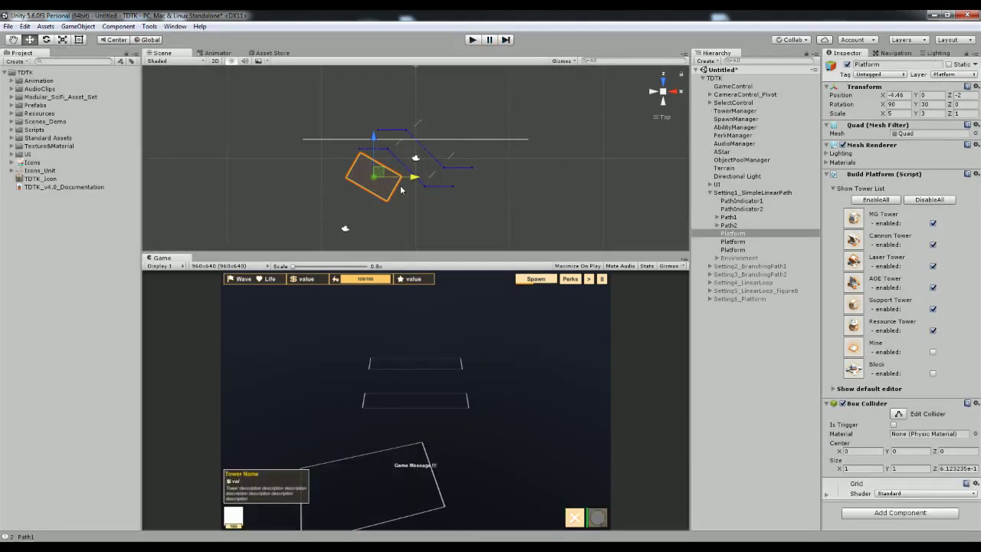
Step: Check Tower Manager settings, adjust the first platform's Y scale, and playtest it twice
left_click(738, 111)
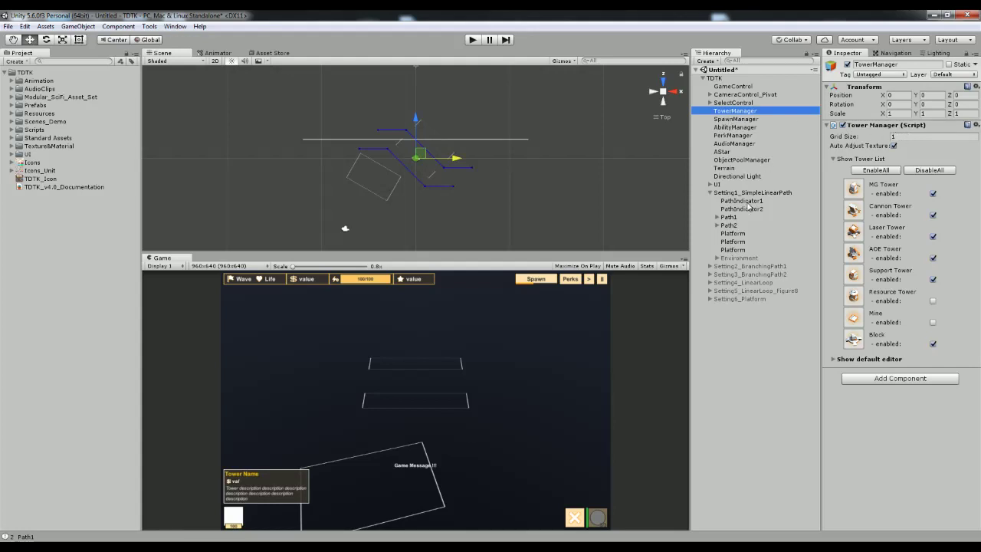
left_click(733, 250)
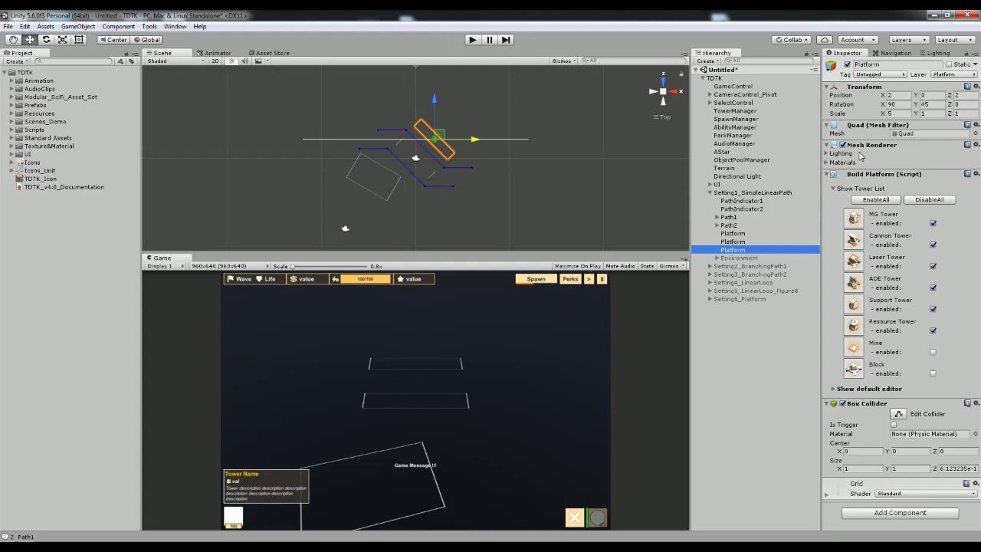
left_click(734, 233)
left_click(931, 113)
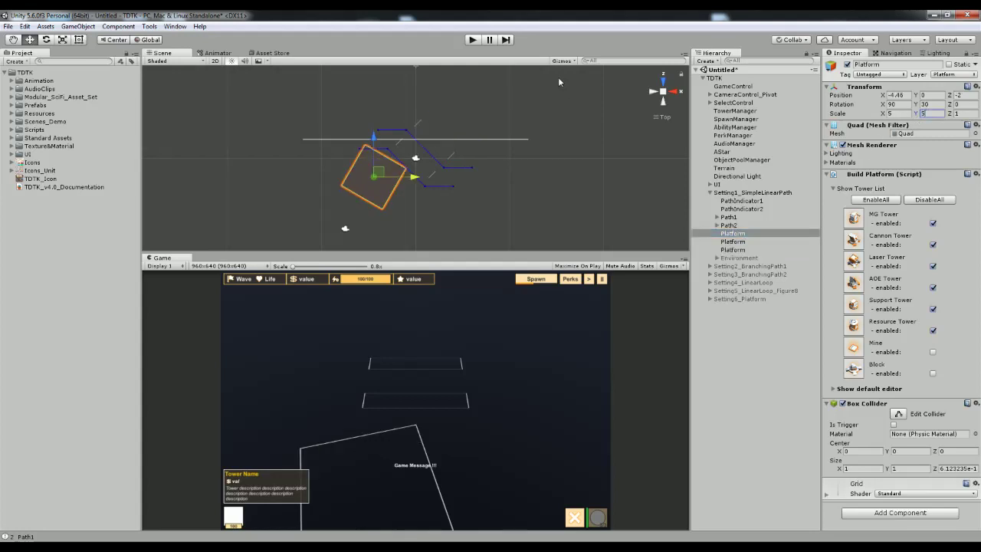
left_click(472, 40)
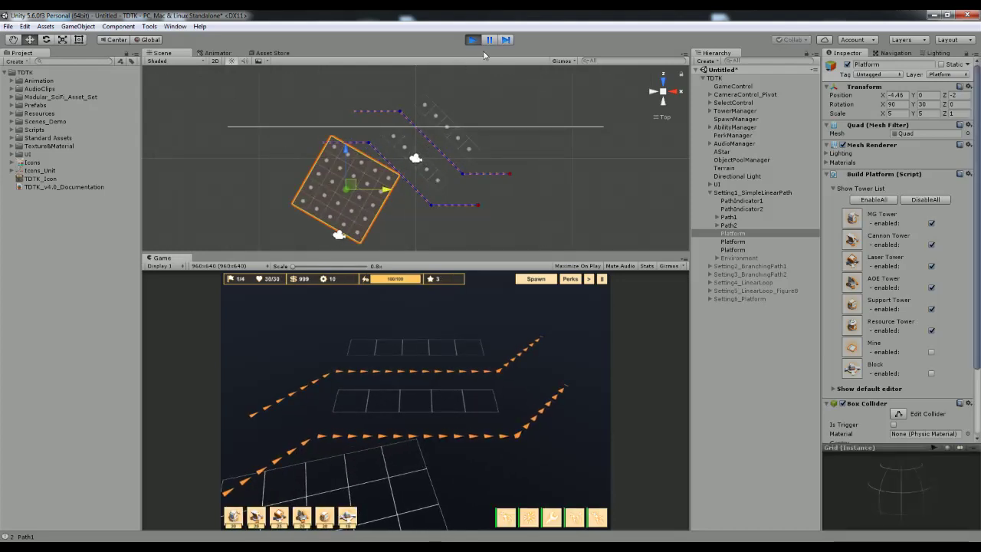
left_click(473, 40)
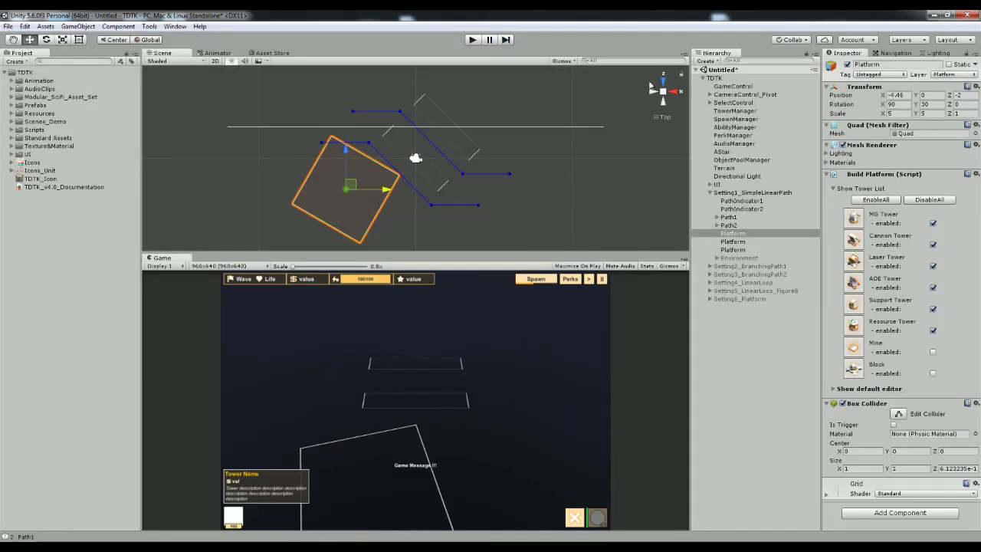
left_click(473, 40)
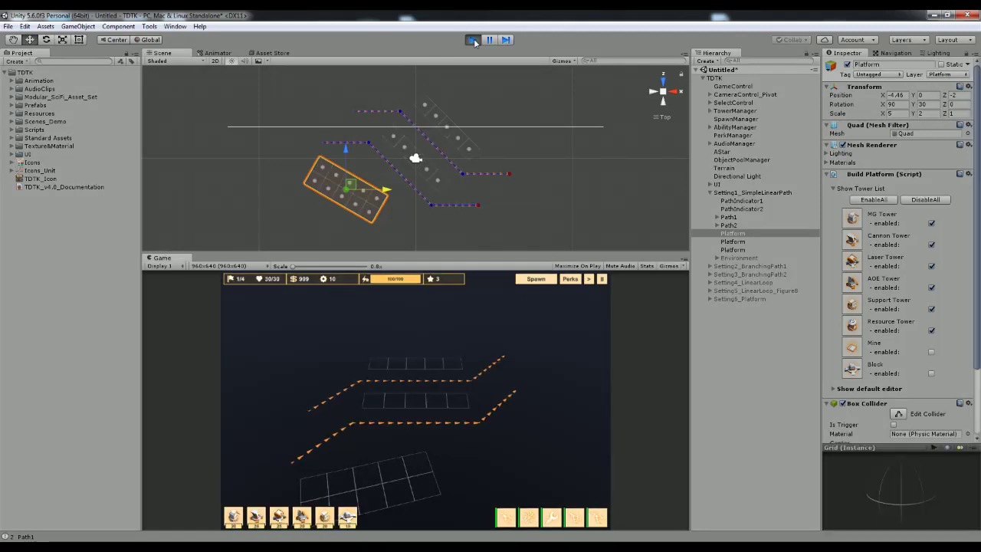
left_click(473, 39)
Step: Move the platform right of the paths to X 9.09 and set Rotation Y to 45
left_click_drag(386, 192, 596, 173)
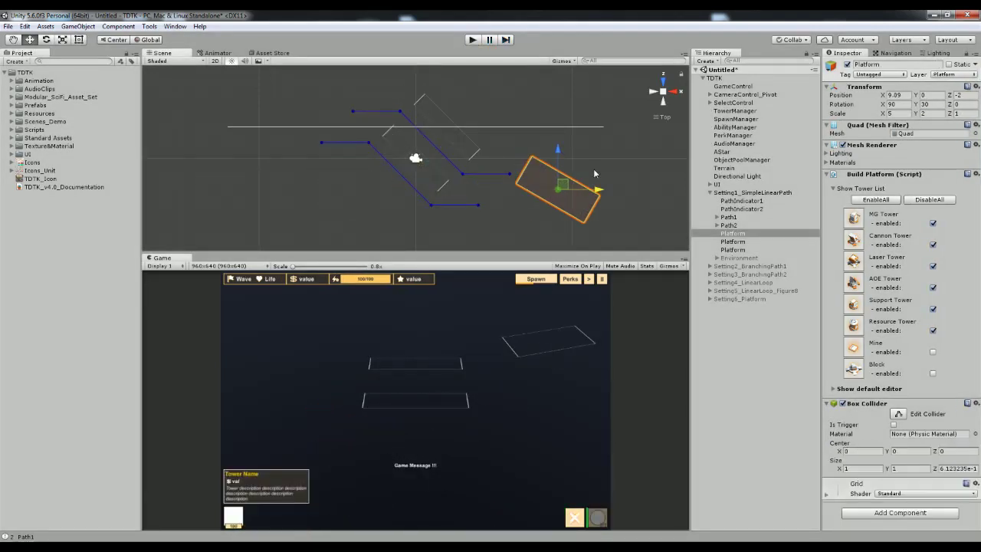
double_click(926, 104)
type("45")
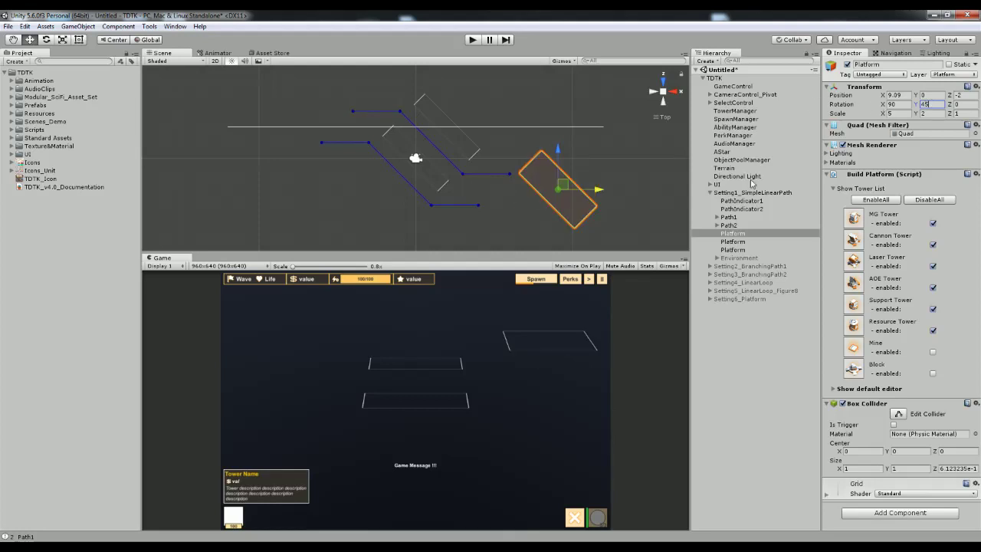
Step: Set the Tower Manager Grid Size to 2 and start a playtest
left_click(737, 112)
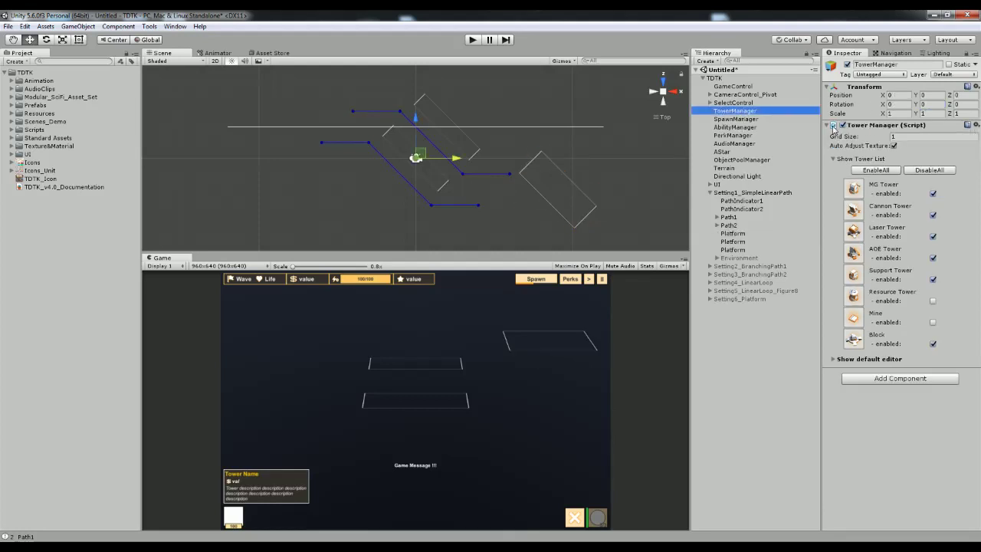
left_click(903, 136)
type("2")
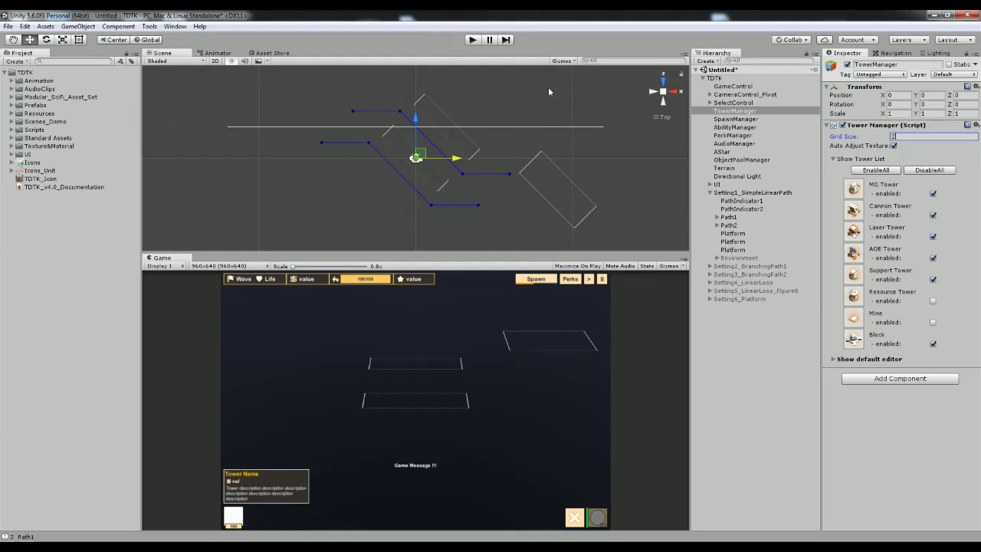
left_click(469, 40)
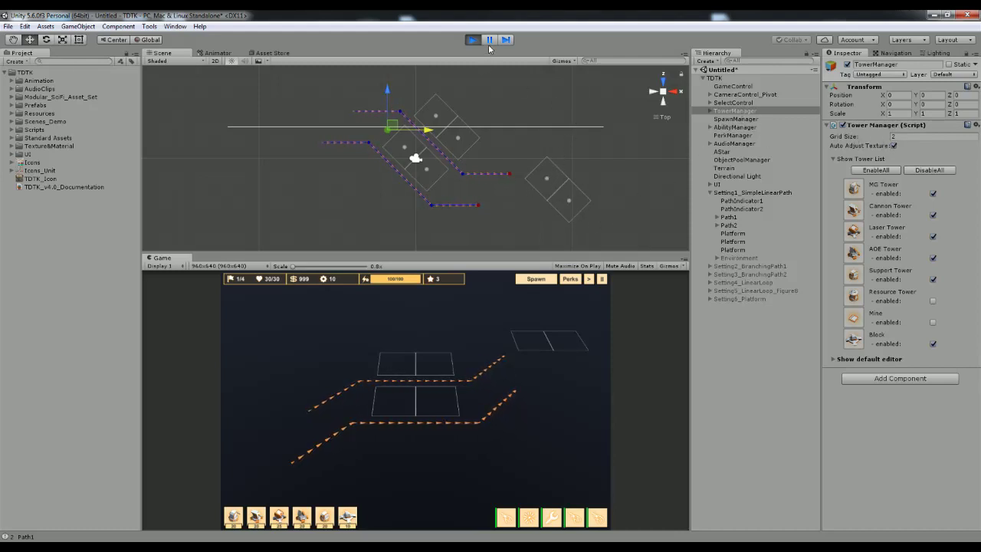
Step: Change the Grid Size back to 1 and exit Play mode with Ctrl+P
left_click(918, 135)
type("1")
key("ctrl+p")
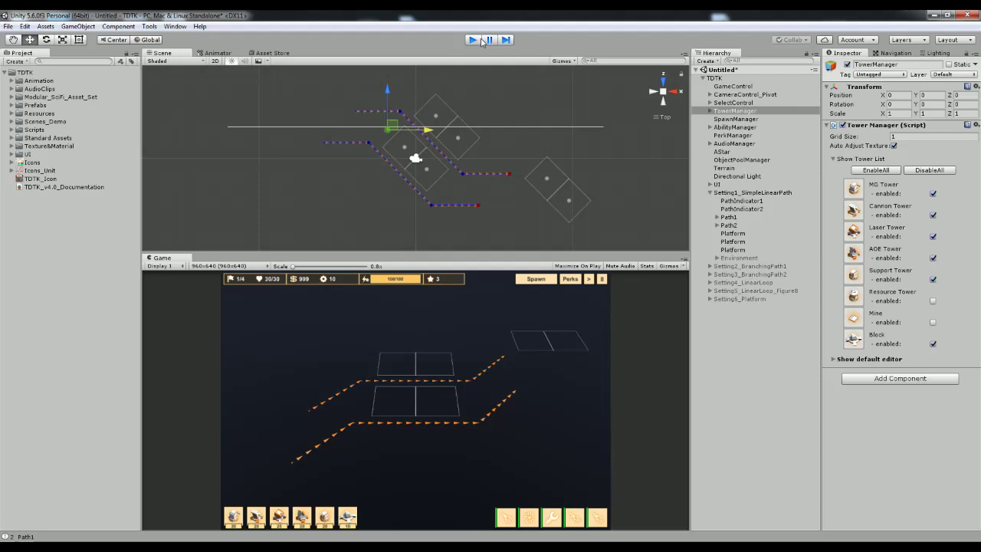
left_click(742, 247)
left_click(733, 219)
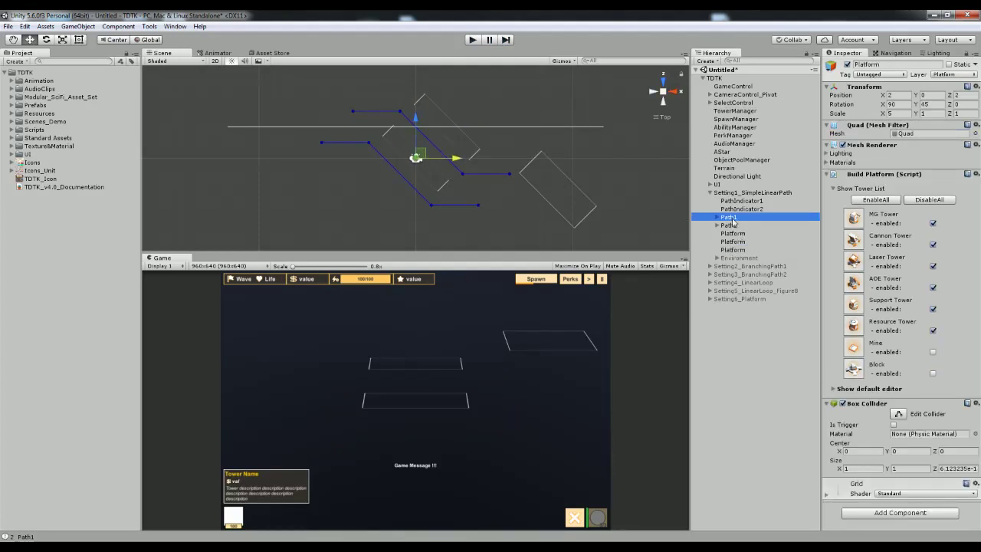
left_click(716, 217)
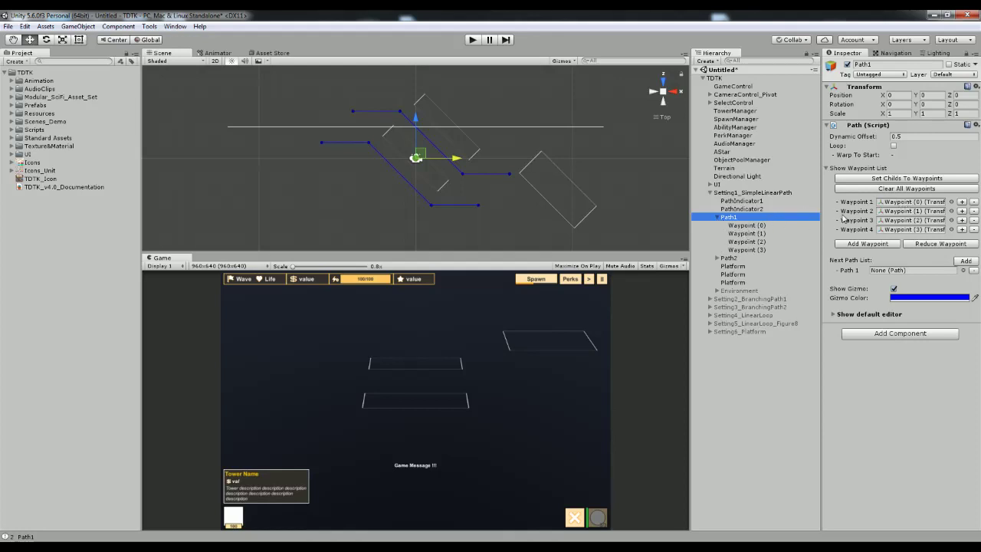
left_click(901, 202)
left_click(900, 211)
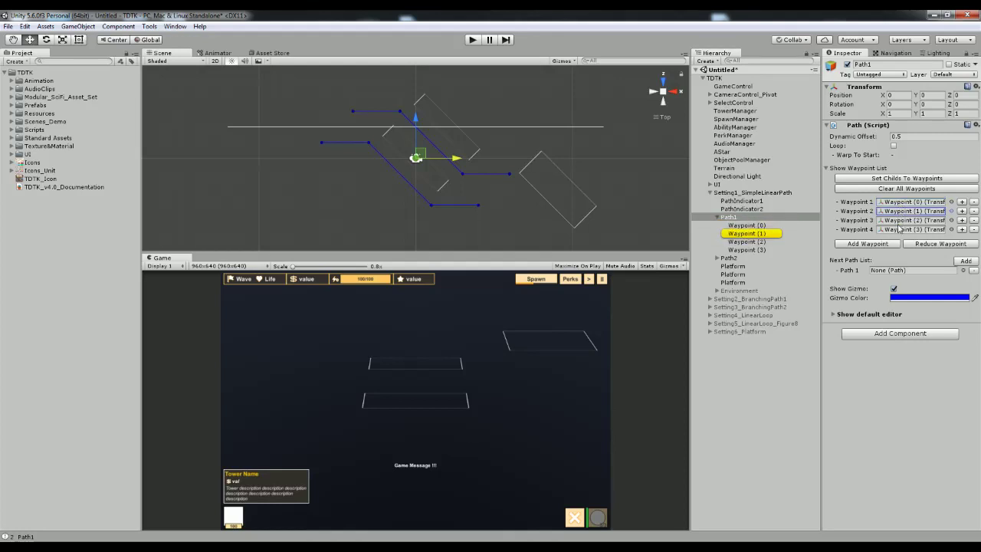
left_click(900, 230)
left_click(904, 202)
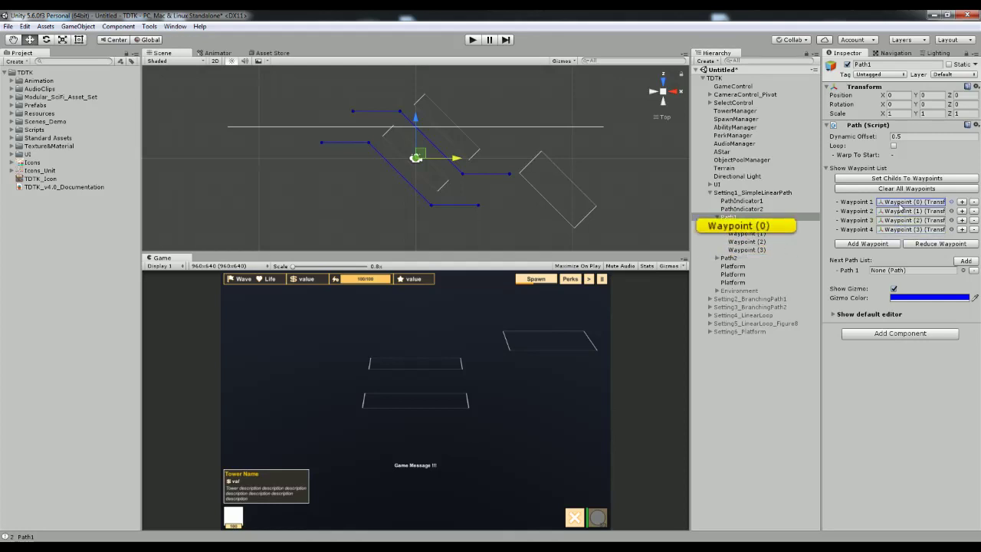
left_click(740, 234)
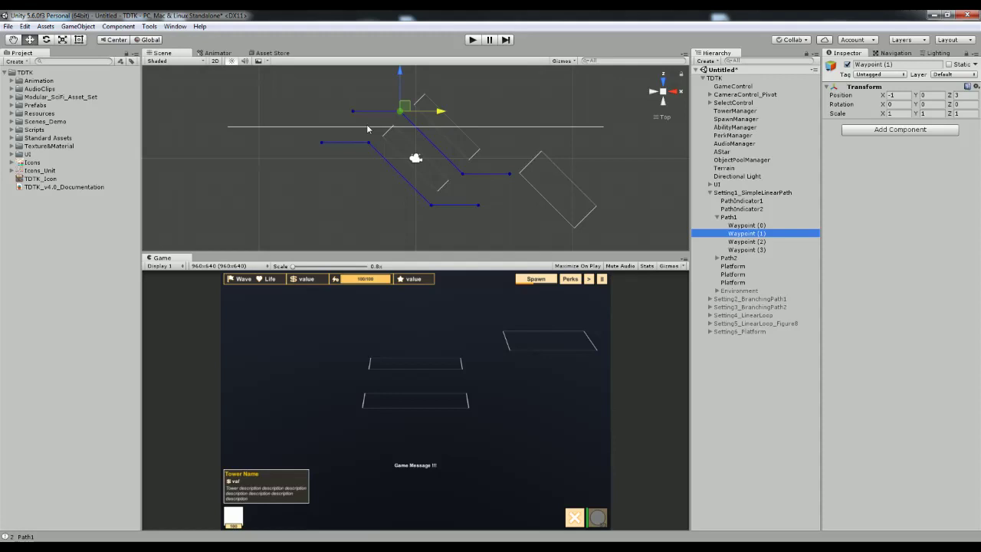
left_click(759, 250)
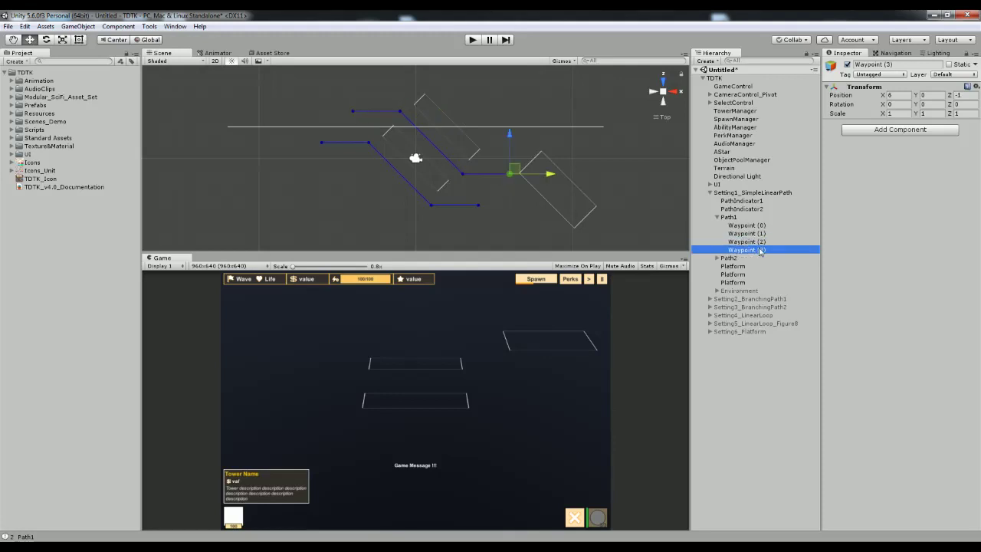
mouse_move(506, 144)
left_mouse_down()
mouse_move(520, 92)
mouse_move(518, 138)
mouse_move(519, 73)
mouse_move(516, 141)
left_mouse_up()
left_click(747, 233)
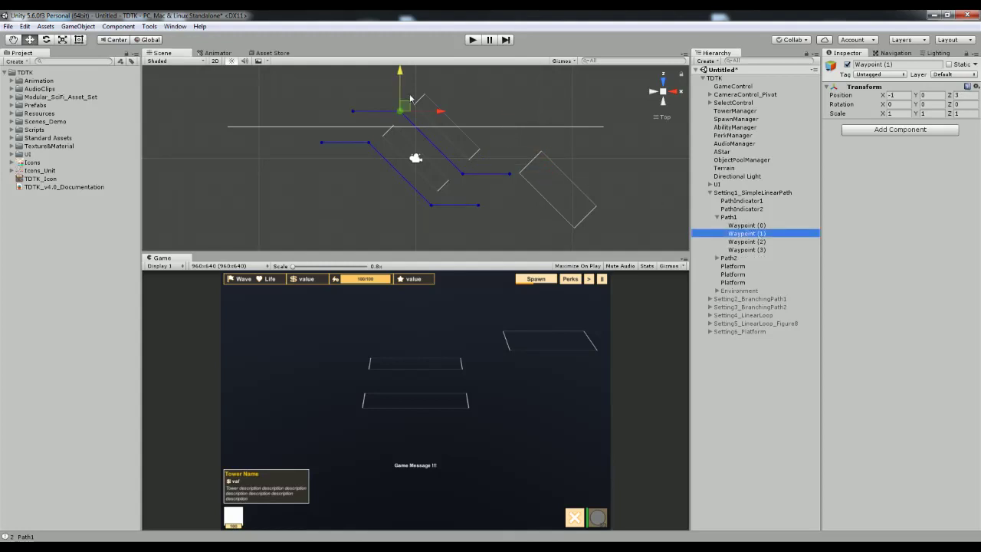
left_click_drag(401, 79, 401, 59)
left_click_drag(439, 92, 418, 84)
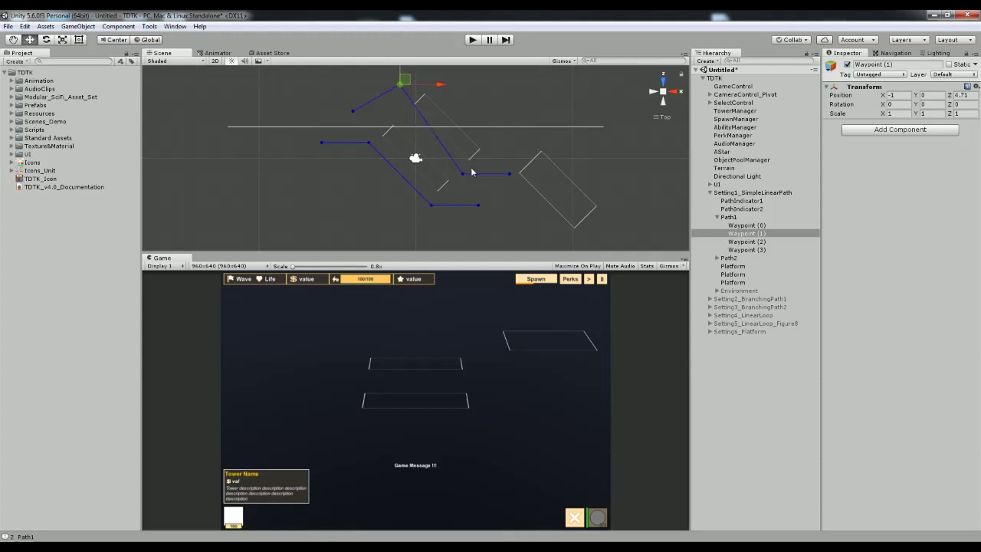
left_click(747, 250)
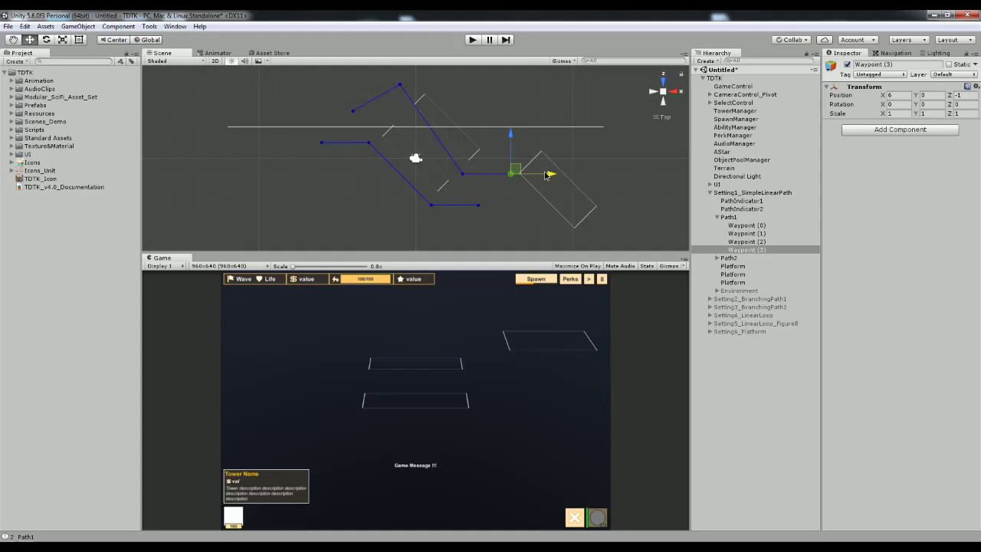
left_click_drag(536, 174, 631, 175)
left_click(472, 40)
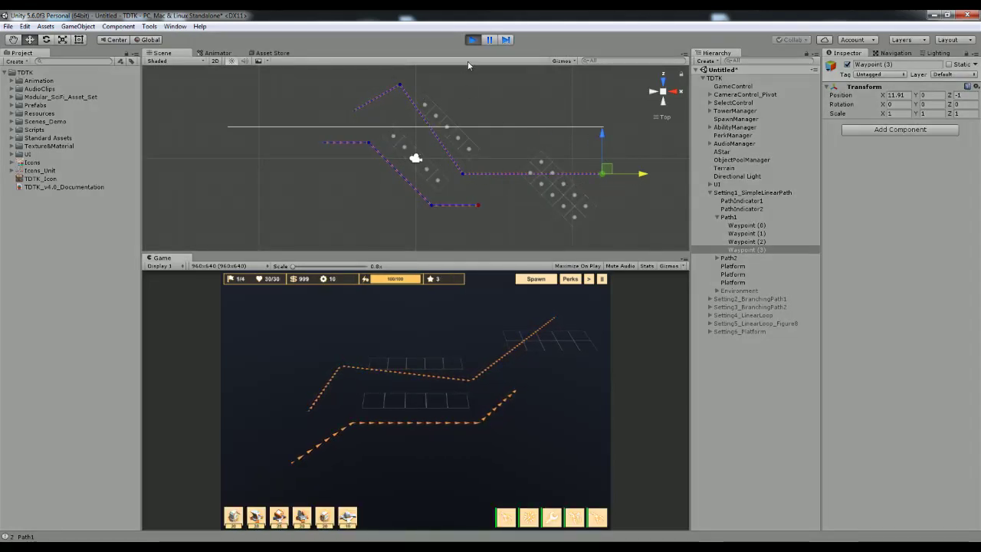
left_click(472, 40)
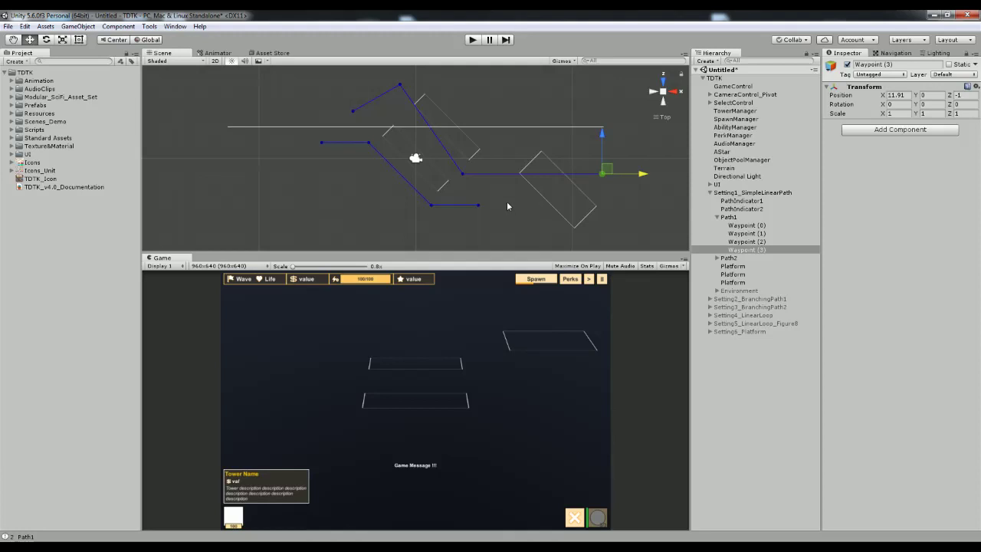
key("ctrl+z")
key("ctrl+z")
key("ctrl+z")
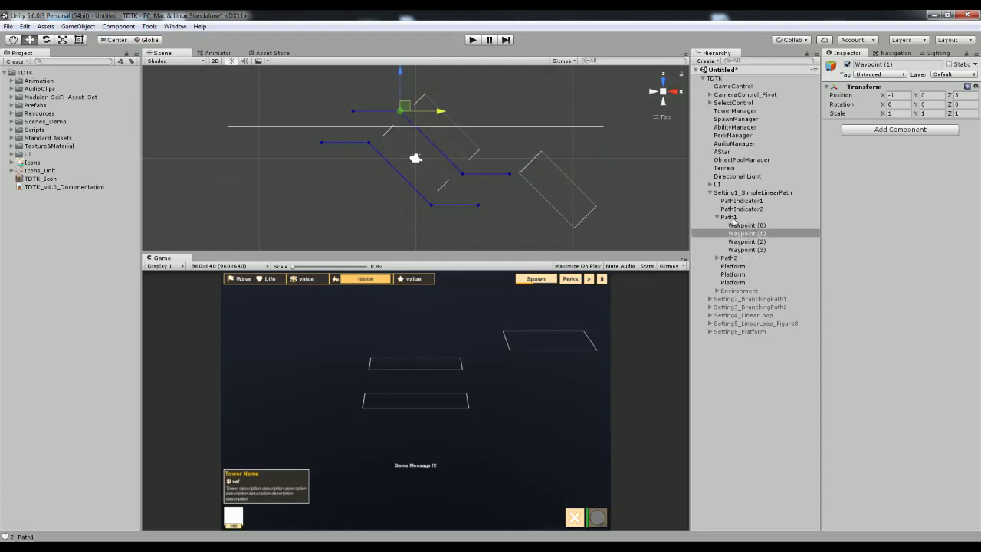
Step: Delete the first and third Platforms
left_click(738, 267)
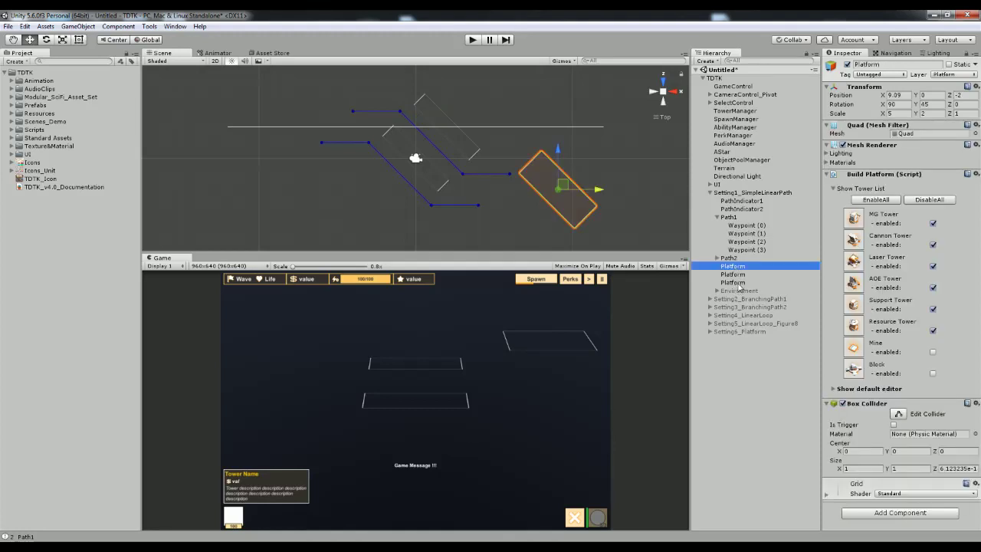
left_click(739, 283)
left_click(738, 266, "ctrl")
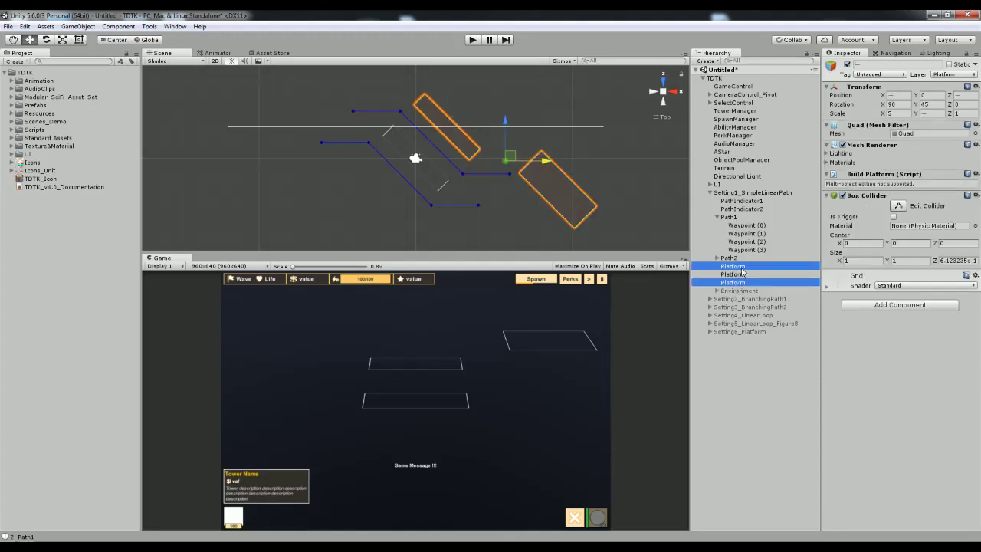
key("Delete")
Step: Add a waypoint to Path1, set the Platform's Scale Y to 4, and make it Waypoint 3
left_click(730, 218)
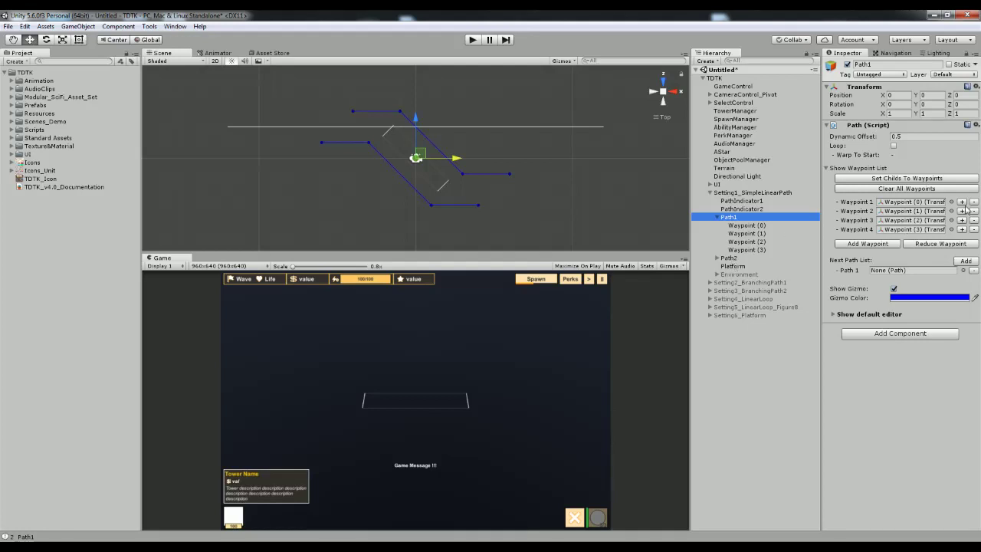
left_click(963, 212)
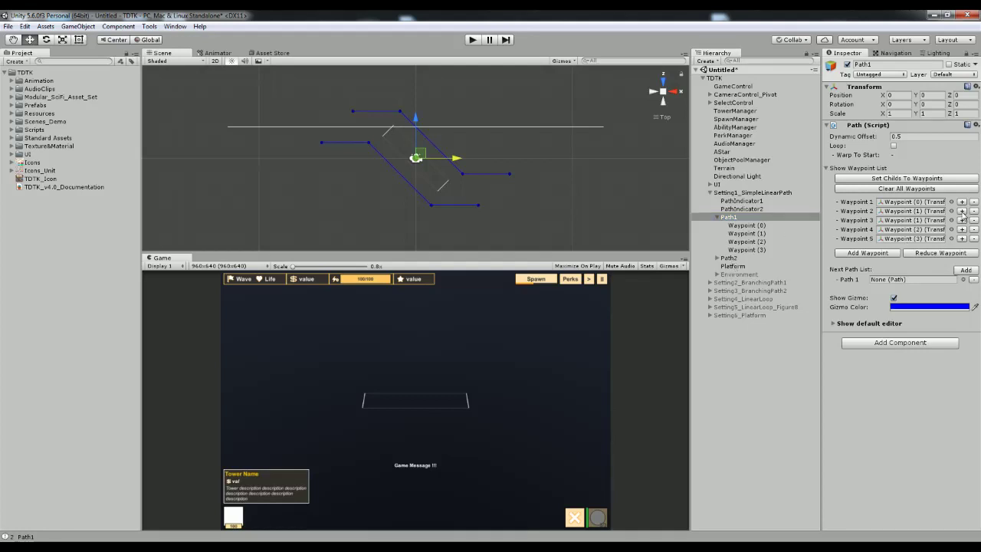
left_click(733, 266)
left_click(899, 113)
key("Tab")
type("4")
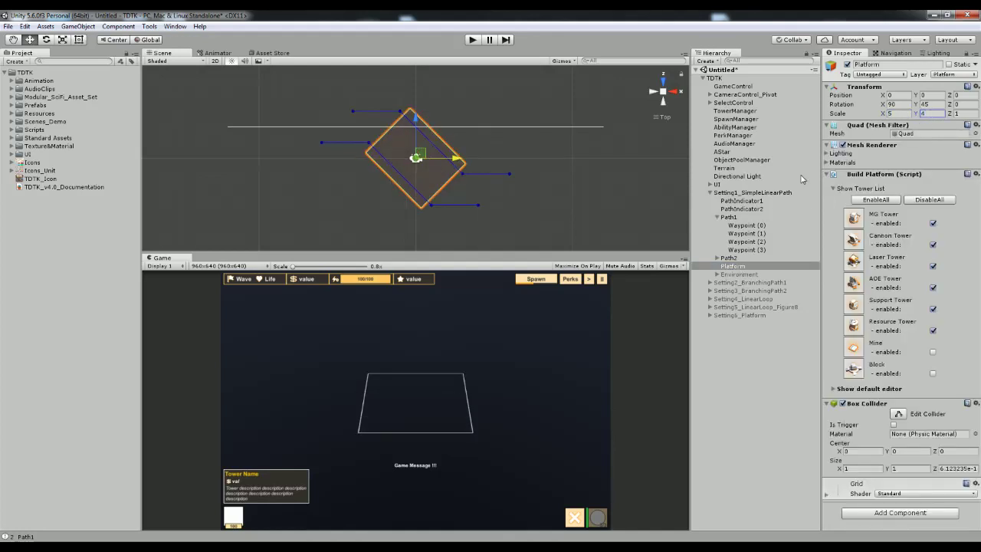
left_click(730, 217)
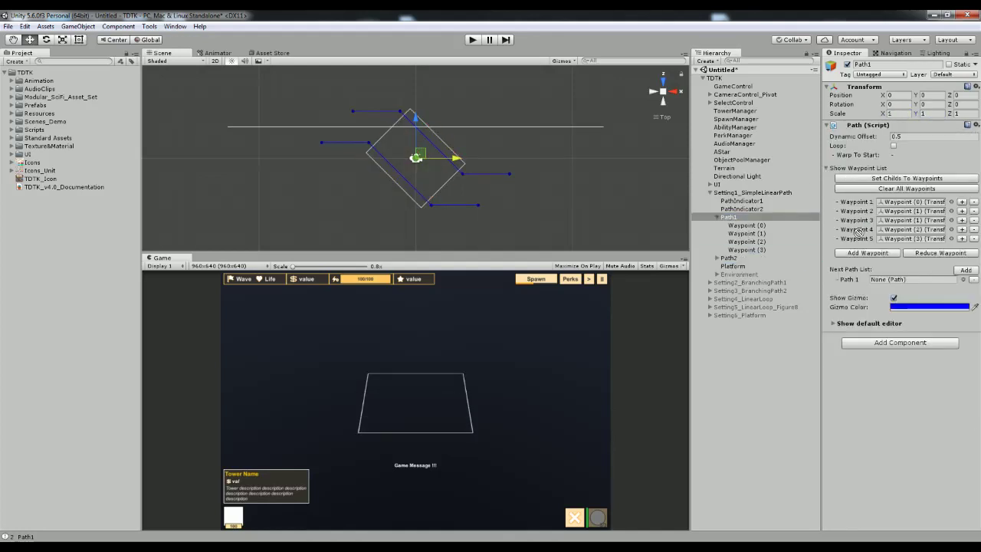
left_click_drag(859, 231, 910, 220)
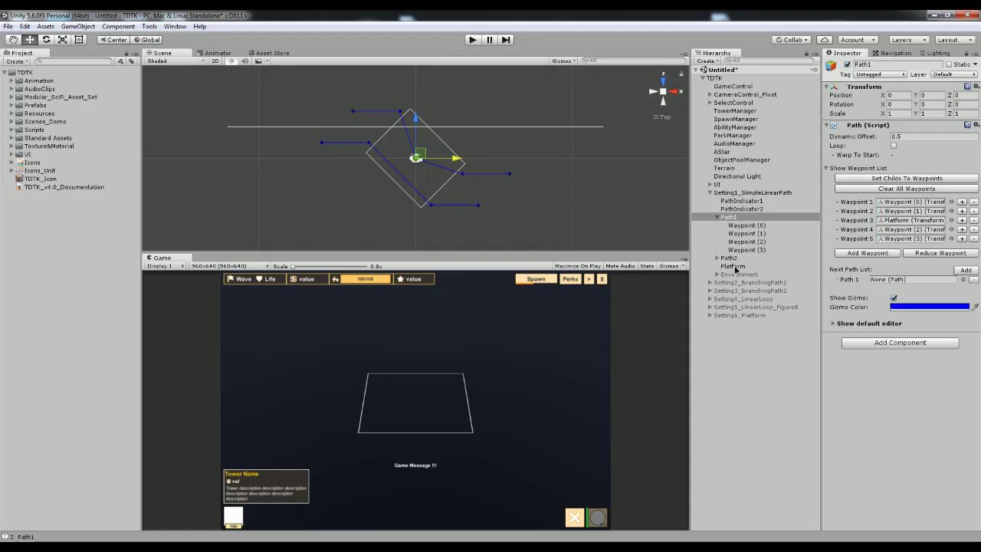
Step: Move the Platform onto the path at X 3.58, Z 3.38
left_click(733, 266)
left_click_drag(467, 170, 555, 170)
left_click_drag(504, 116, 506, 67)
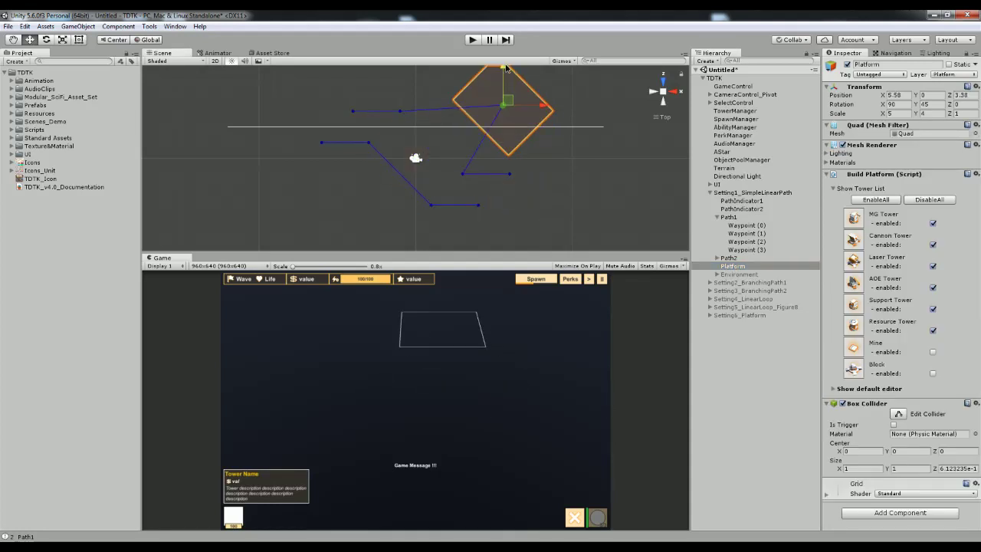
left_click_drag(541, 112, 505, 124)
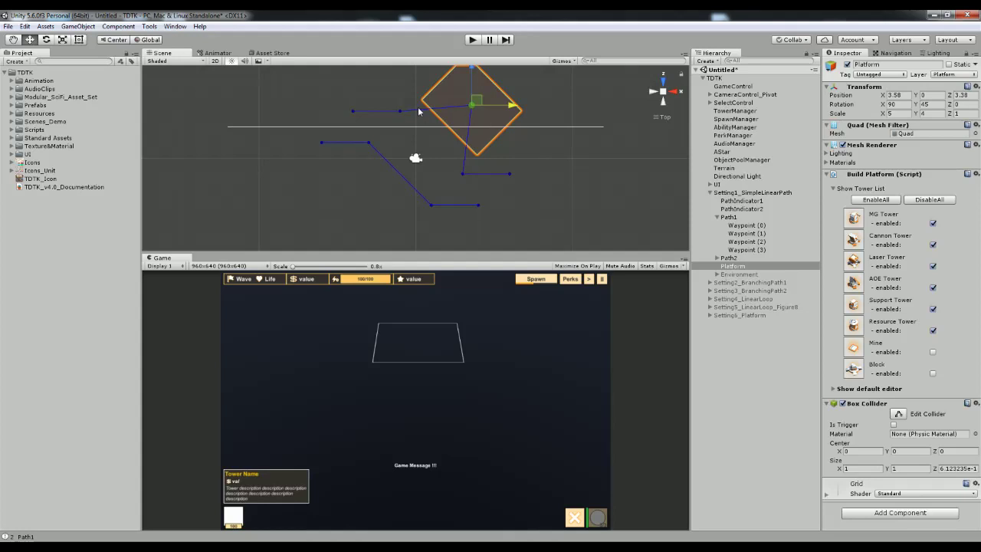
left_click(478, 40)
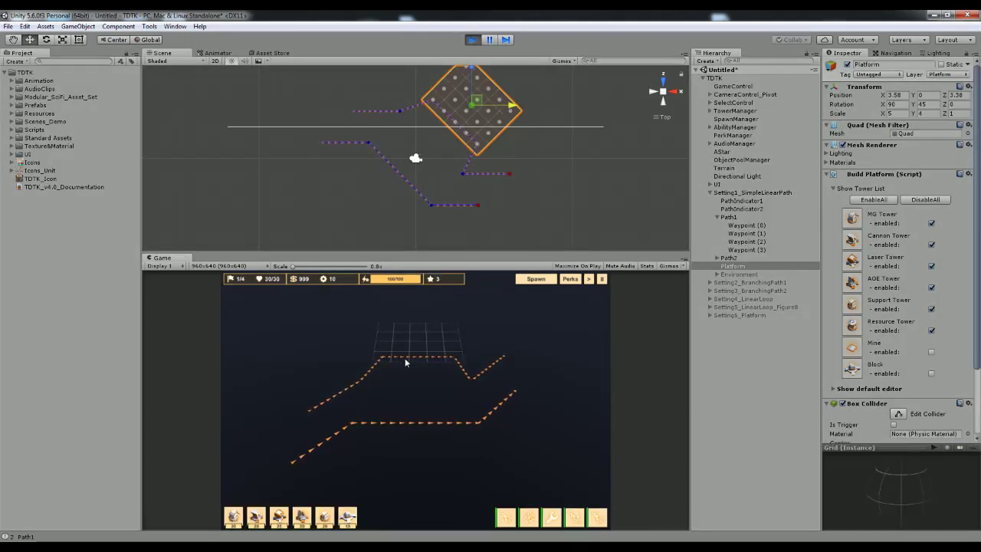
Step: Build an MG tower on the new platform during the playtest, then stop and collapse Path1
left_click(233, 516)
left_click(418, 354)
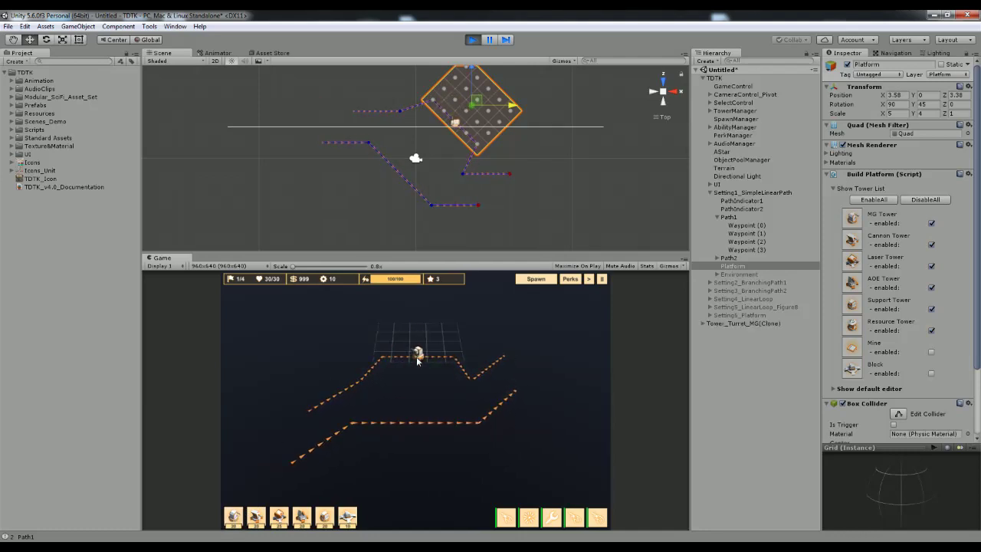
left_click(417, 355)
left_click(472, 39)
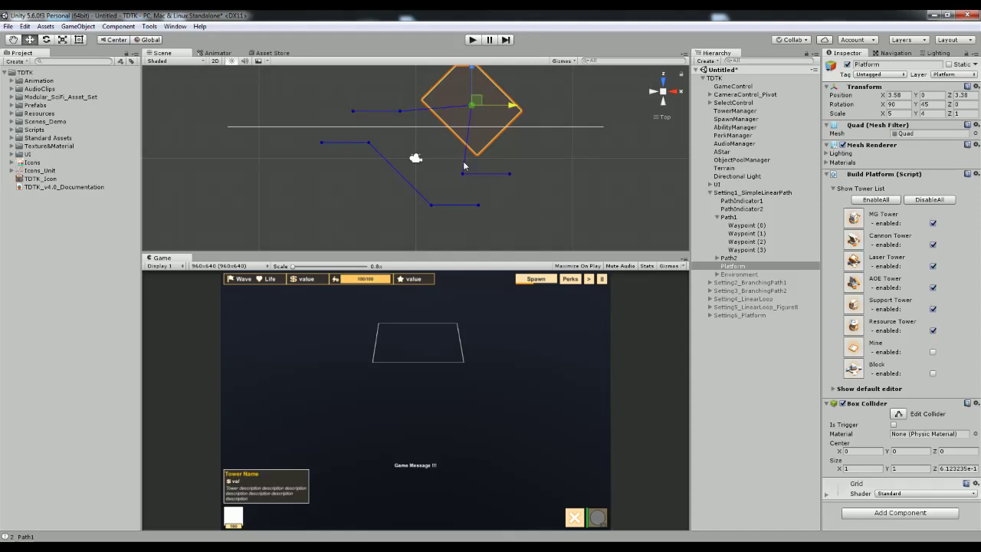
left_click(717, 218)
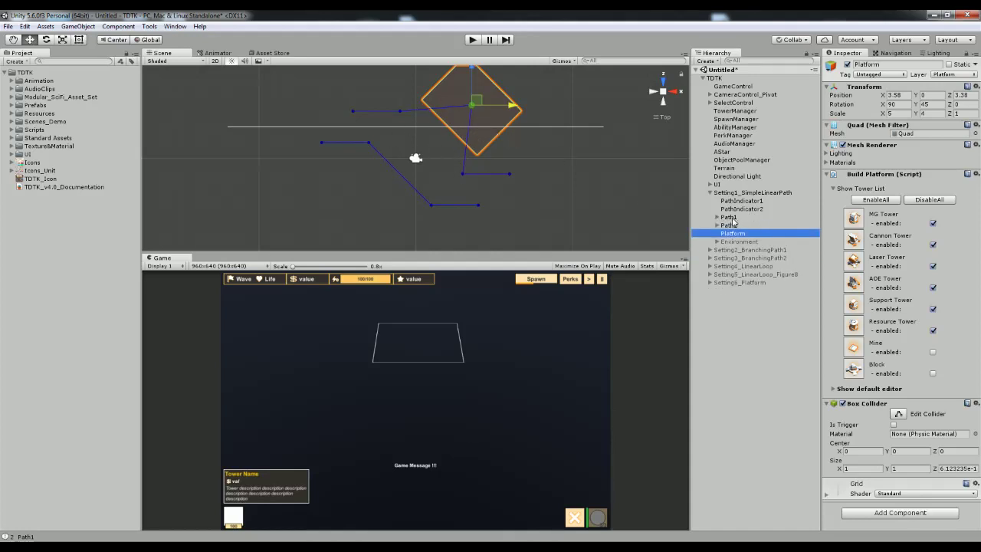
Step: Assign Path2 as Path1's next path and move Path2 down and to the right
left_click(730, 226)
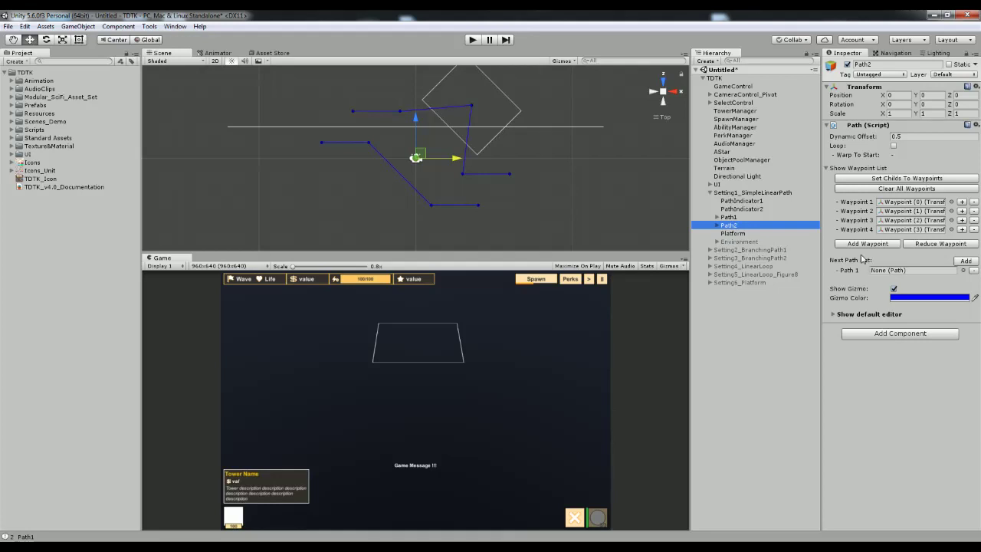
left_click(732, 218)
left_click_drag(733, 226, 895, 281)
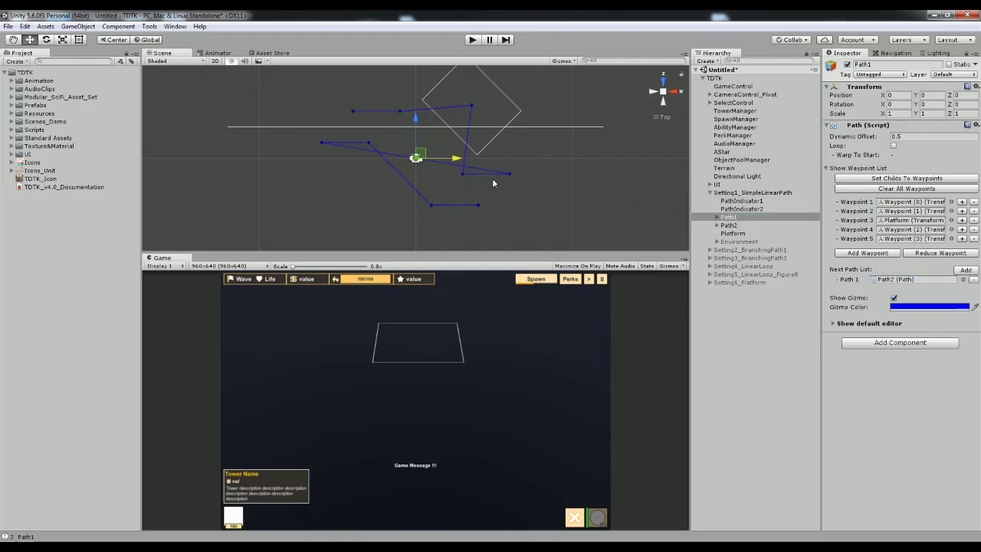
left_click(730, 227)
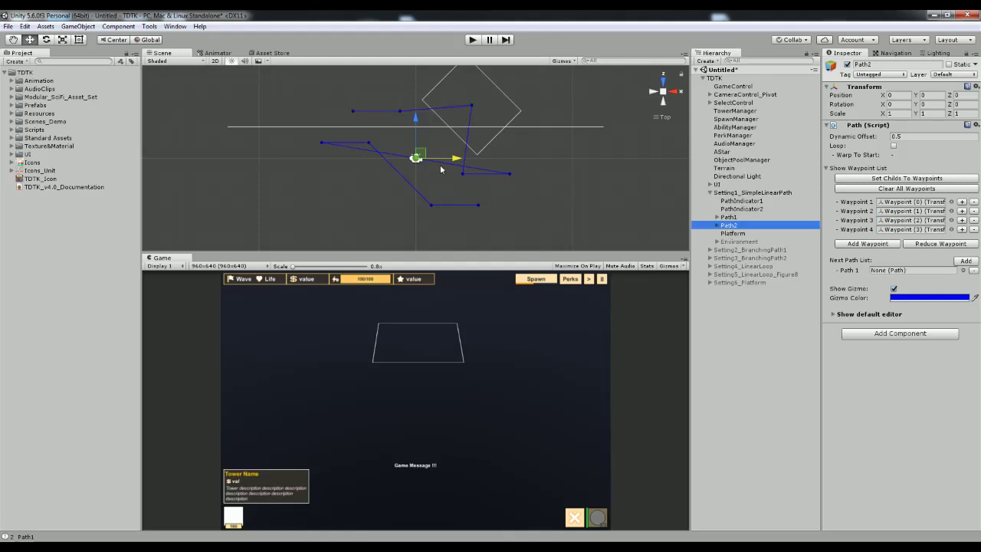
left_click_drag(417, 125, 432, 181)
middle_click_drag(471, 186, 478, 151)
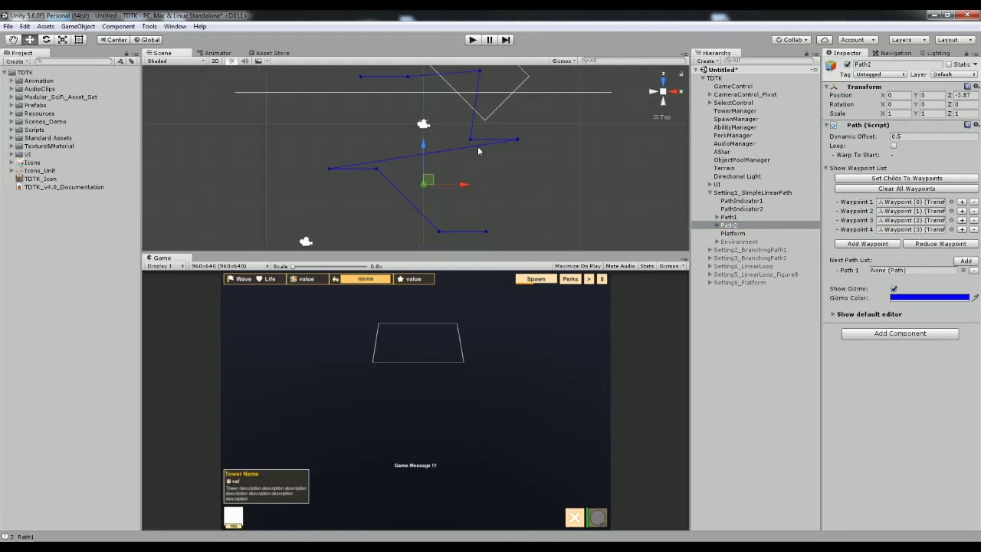
left_click_drag(462, 186, 578, 176)
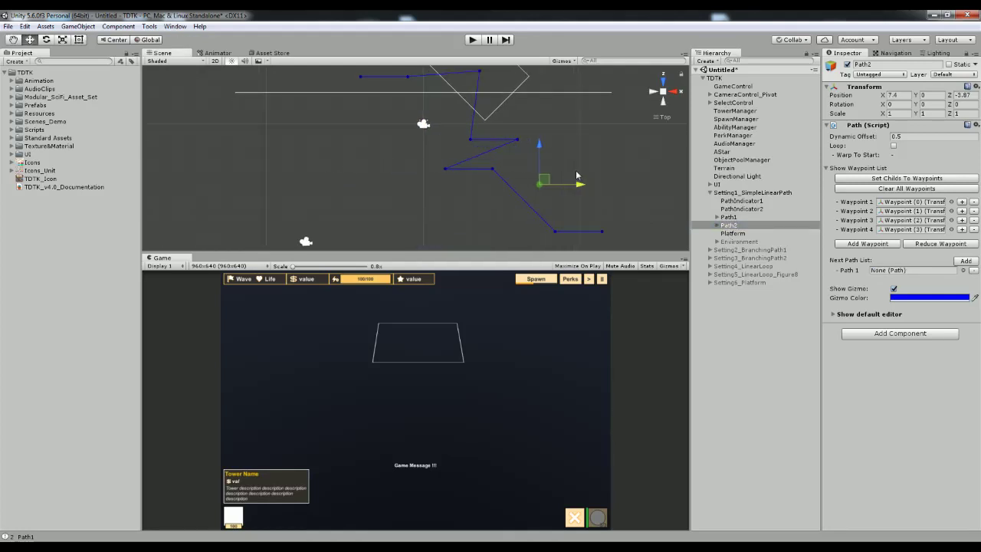
Step: Shift Path1 to X -4.75 and the Platform to X -0.52, then start a playtest
double_click(730, 217)
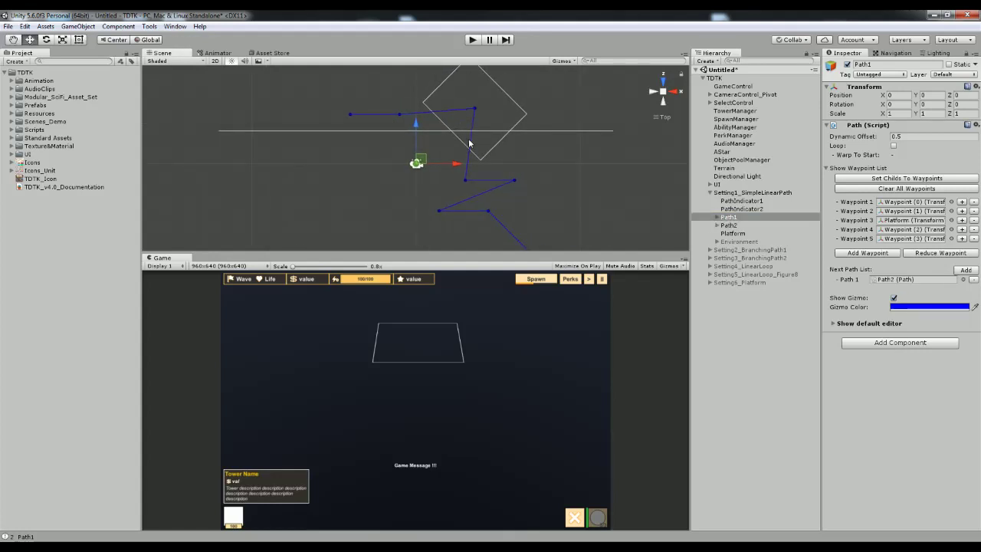
left_click(729, 226)
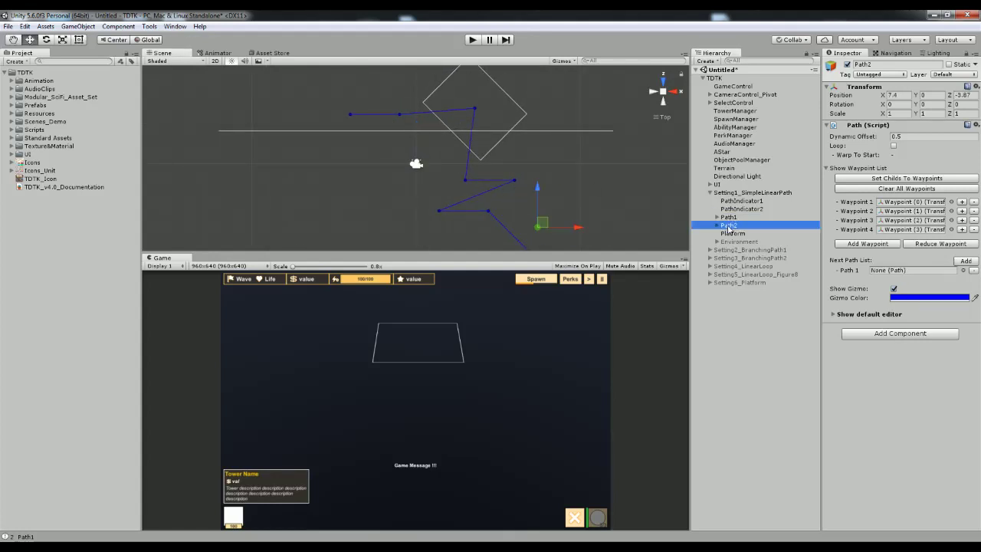
left_click(729, 218)
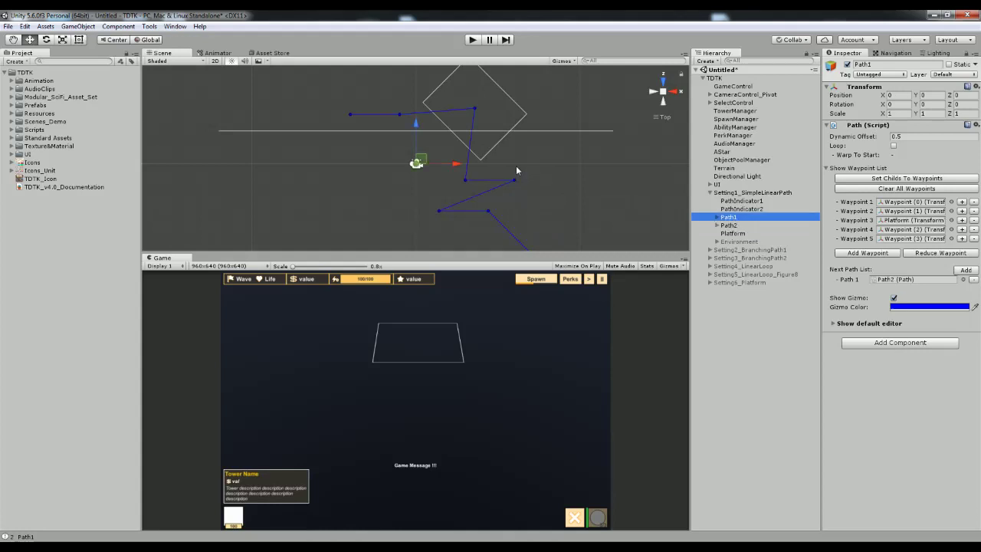
left_click_drag(455, 162, 378, 162)
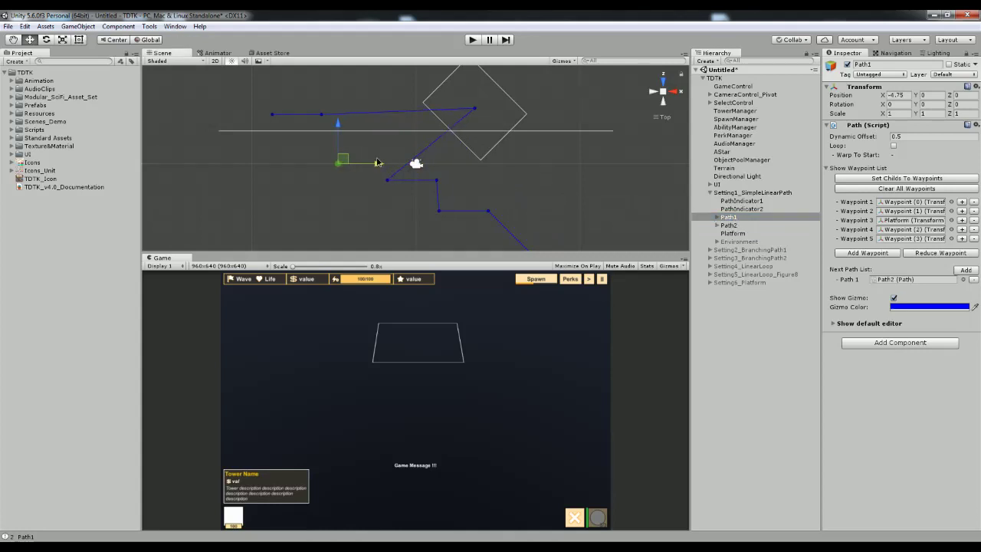
left_click(733, 234)
left_click_drag(517, 111, 450, 108)
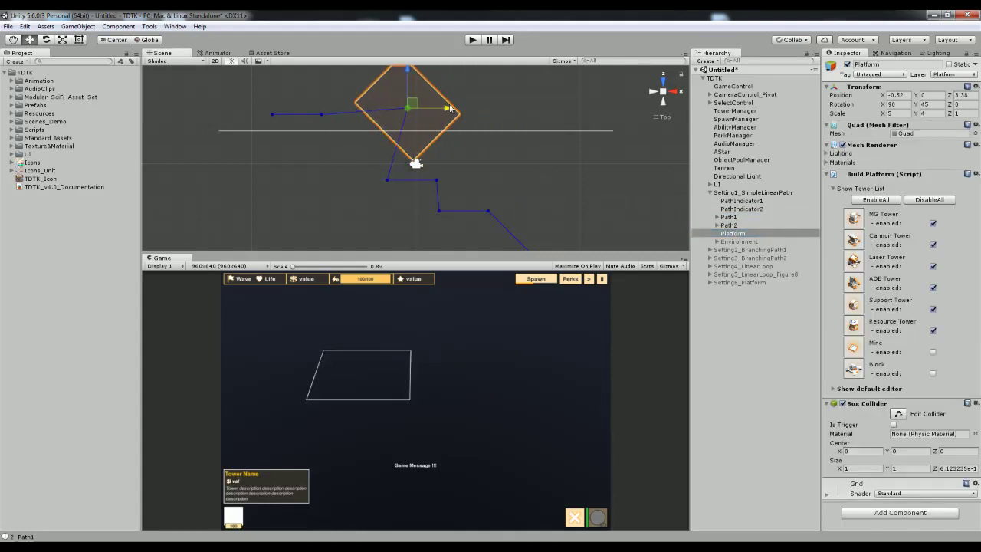
left_click(471, 40)
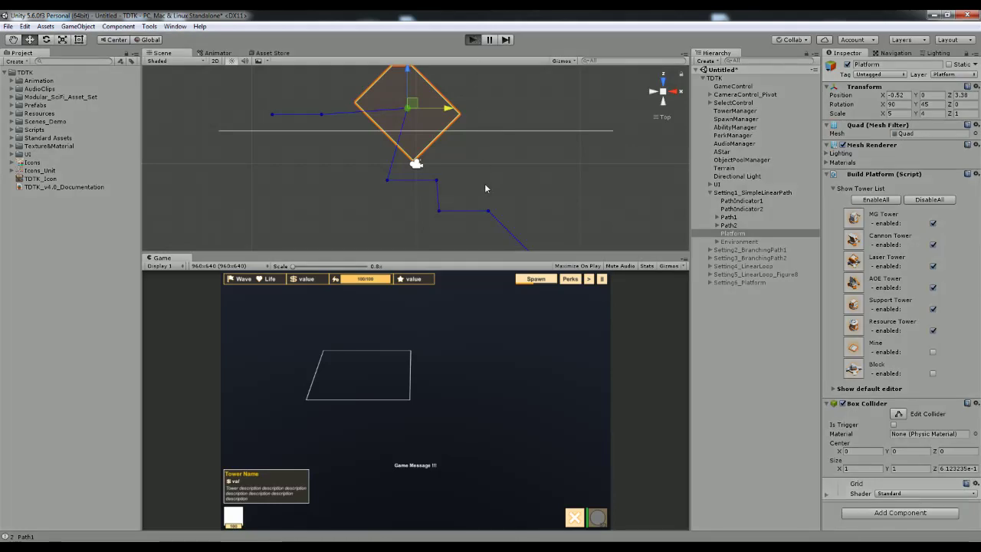
scroll(491, 135, "down", 2)
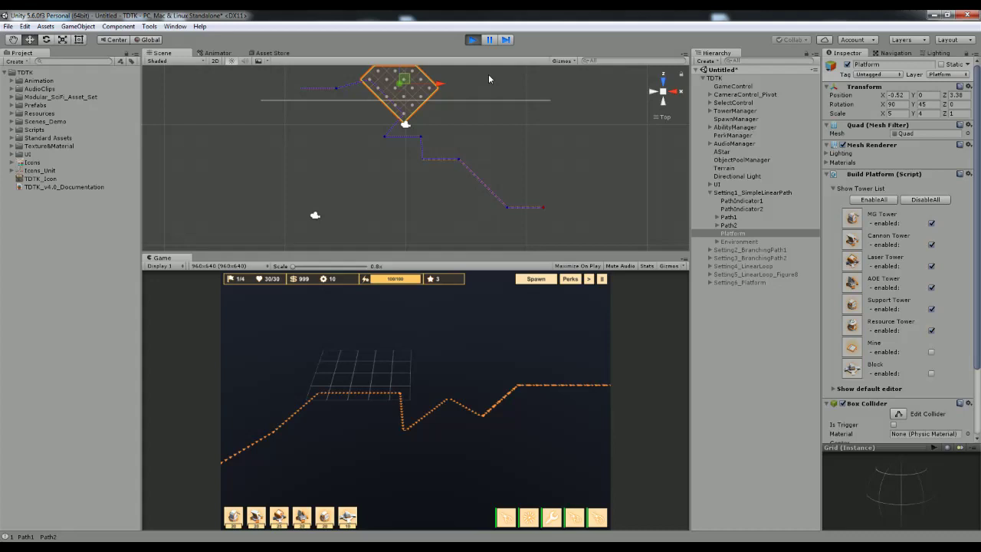
Step: Stop the game and add two slots to Path1's Next Path List
left_click(471, 43)
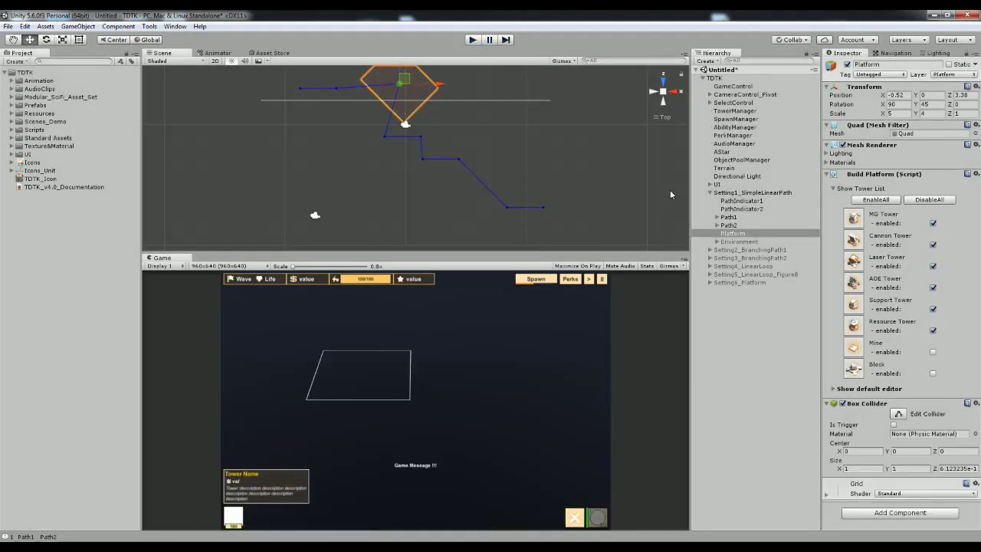
left_click(734, 219)
left_click(967, 271)
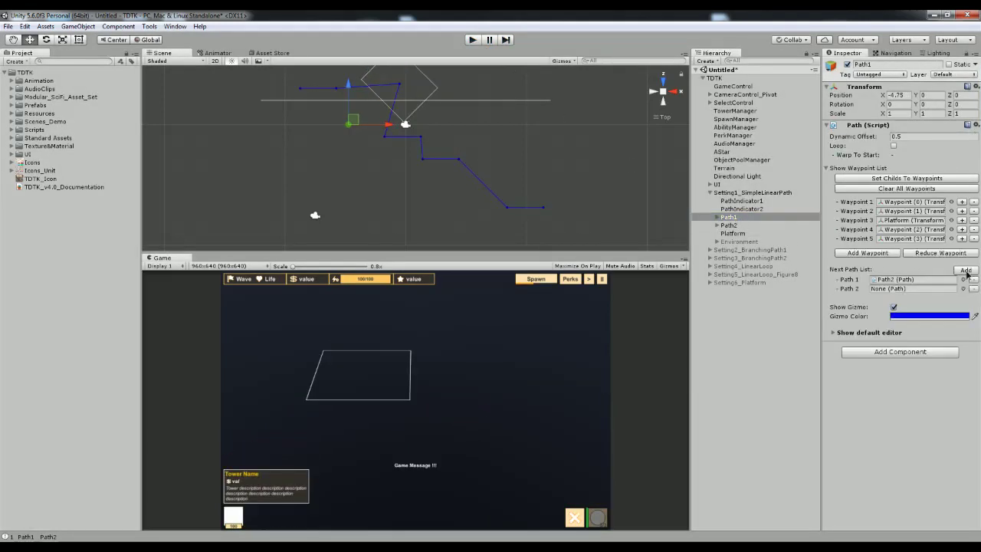
left_click(967, 271)
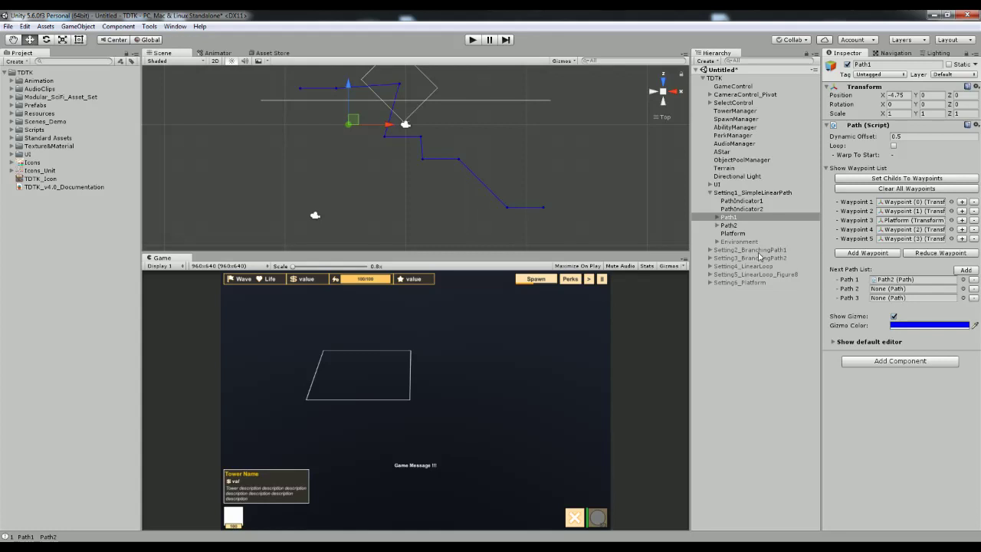
Step: Duplicate Path2 as Path2 (1), reposition it, assign it to Path1, and remove the extra slot
left_click(730, 225)
key("ctrl+d")
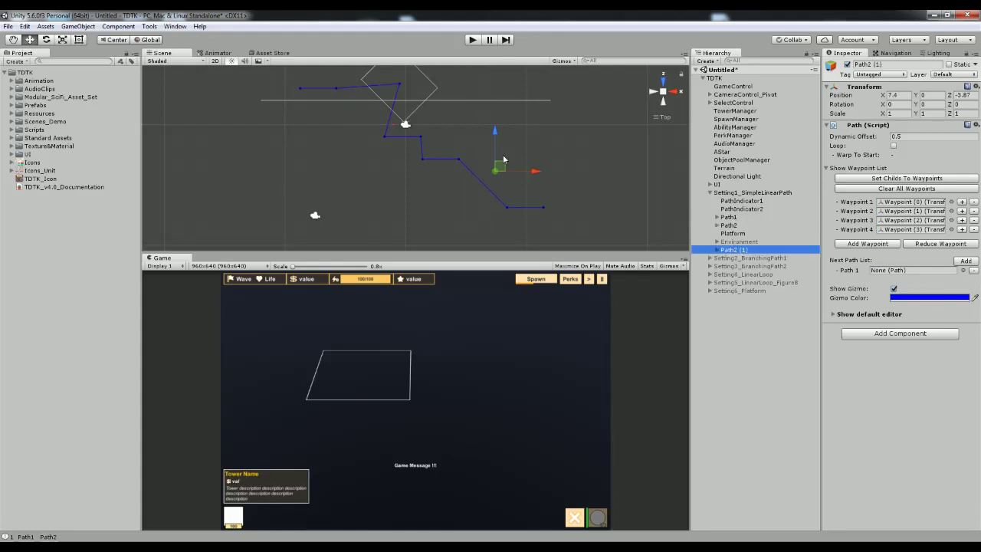
left_click_drag(534, 176, 485, 176)
left_click_drag(443, 132, 442, 156)
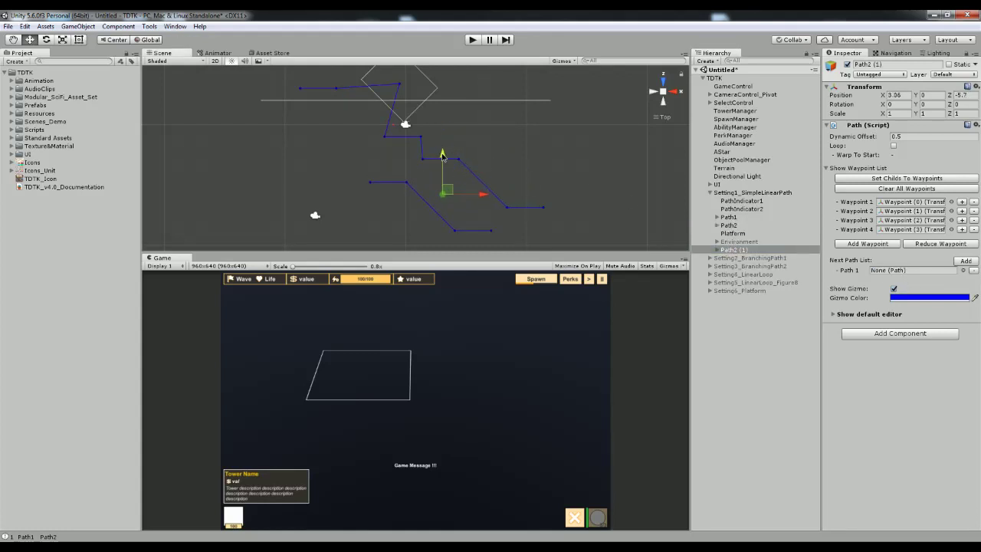
left_click(729, 217)
left_click_drag(732, 250, 893, 289)
left_click(973, 297)
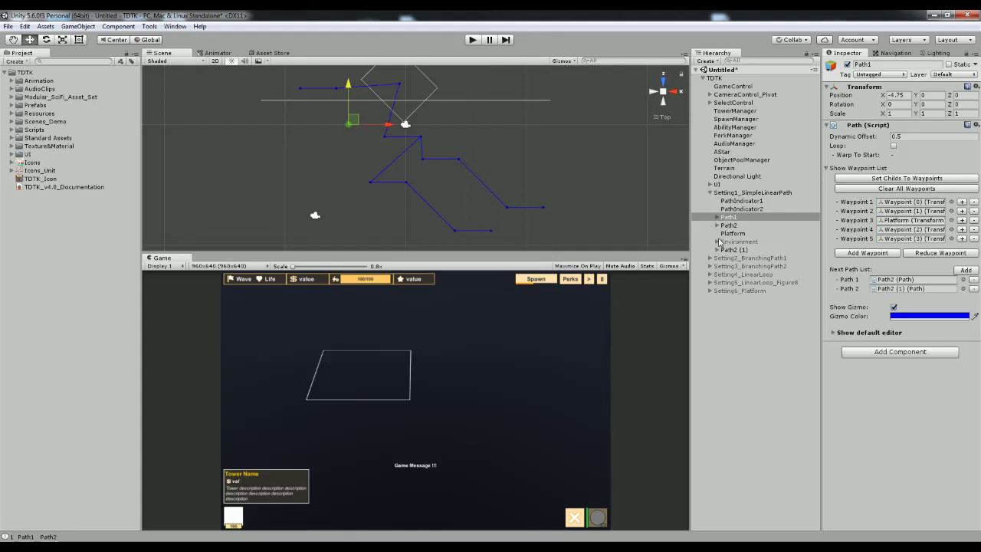
left_click(748, 193)
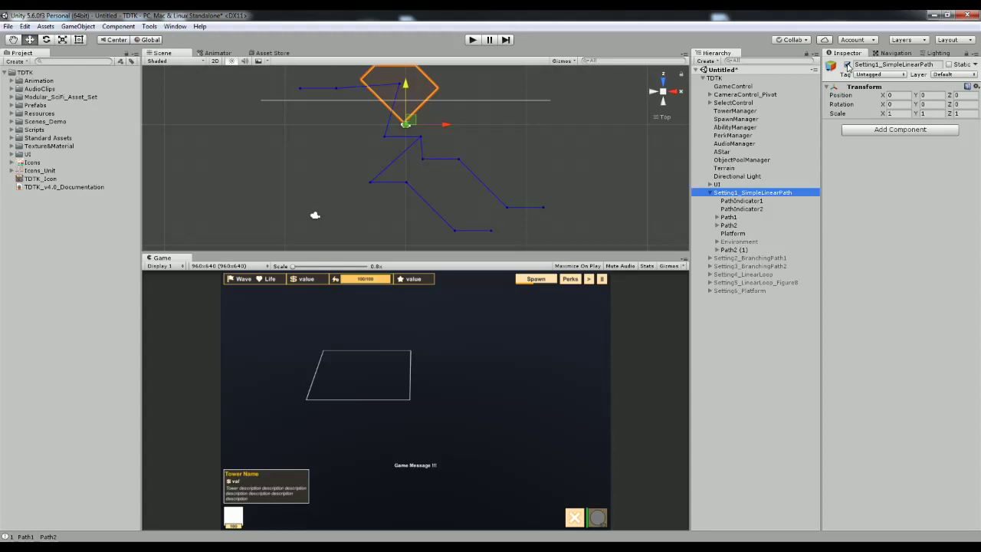
Step: Deactivate Setting1_SimpleLinearPath and activate Setting2_BranchingPath1, framing it in the scene
left_click(847, 65)
left_click(755, 258)
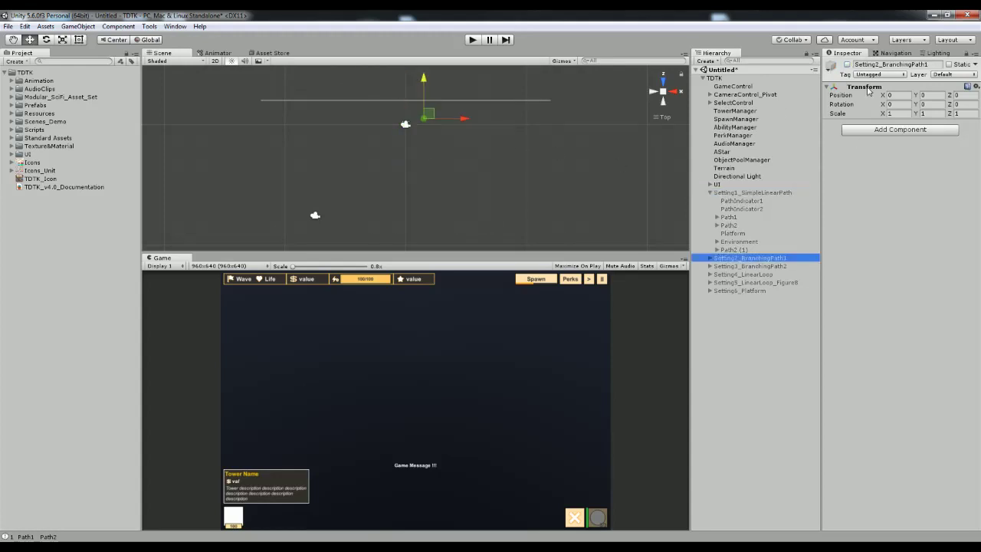
left_click(847, 65)
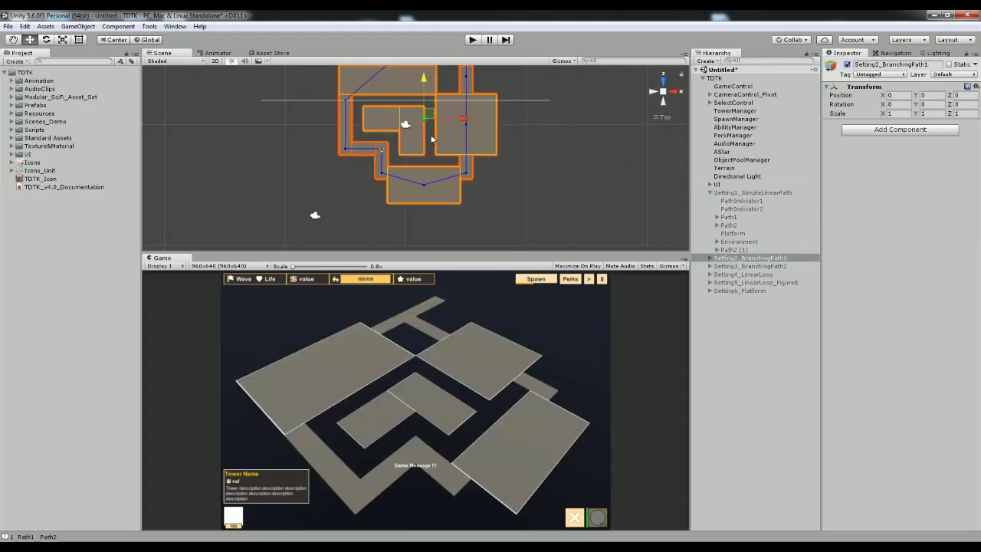
key("f")
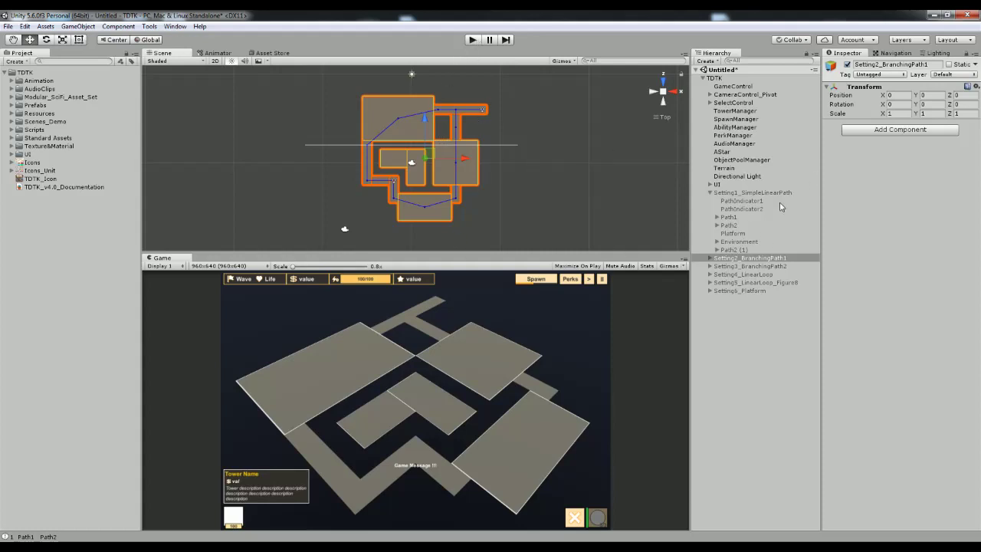
Step: Test-play the branching layout with its Environment hidden, then show Environment again and select Path
left_click(710, 259)
left_click(709, 192)
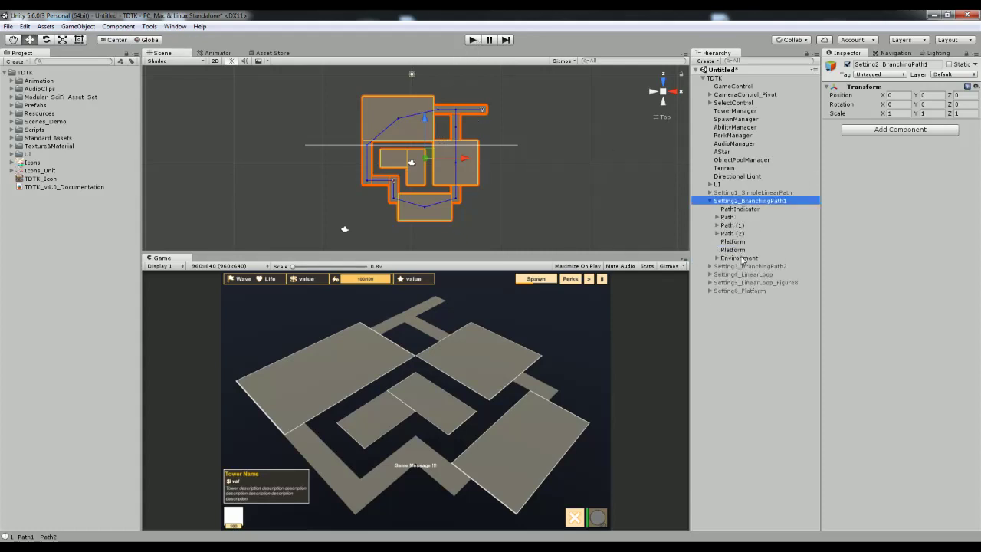
left_click(741, 258)
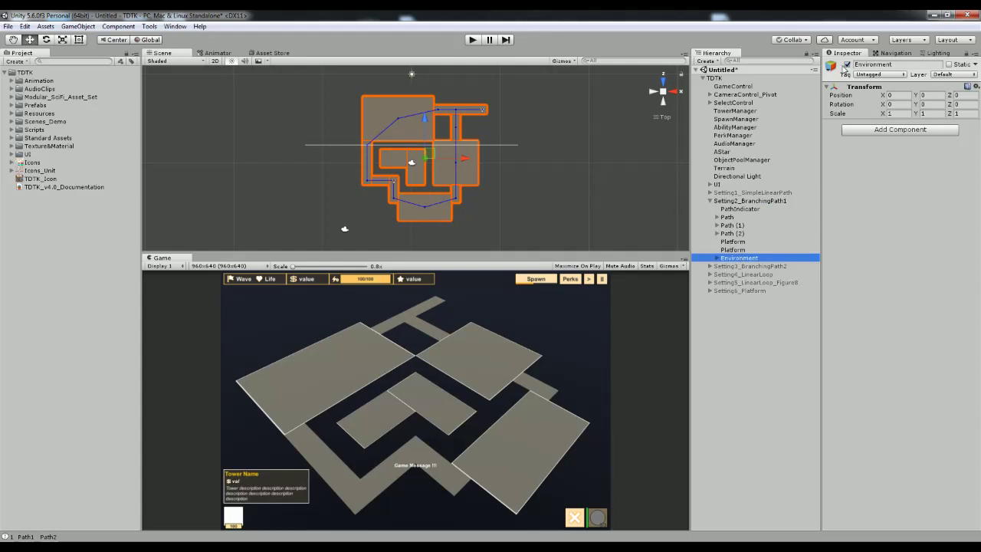
left_click(847, 64)
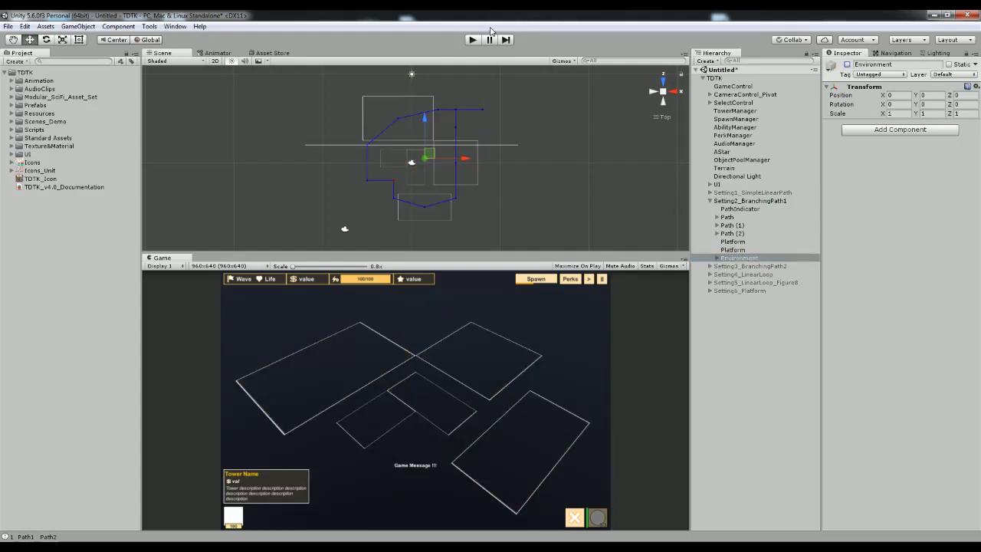
left_click(473, 40)
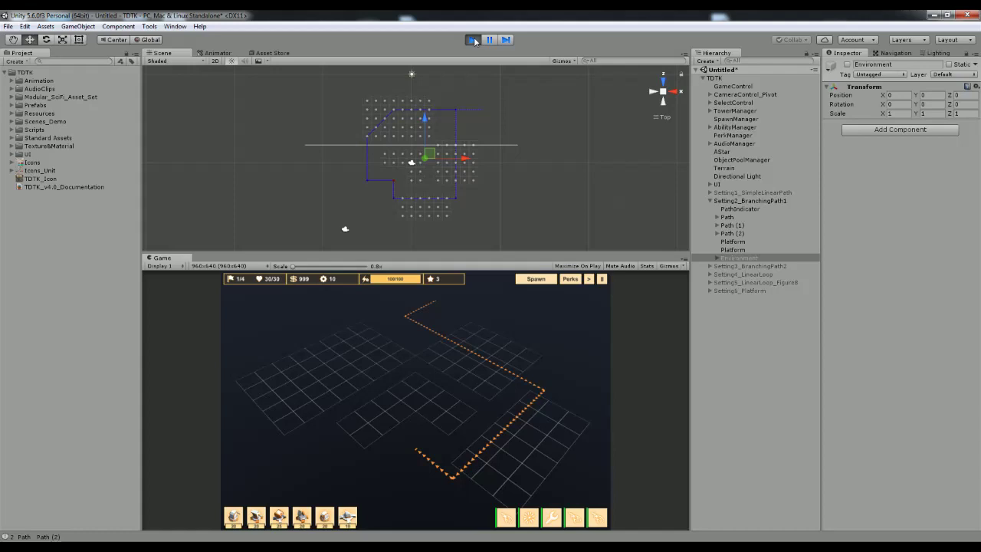
left_click(473, 39)
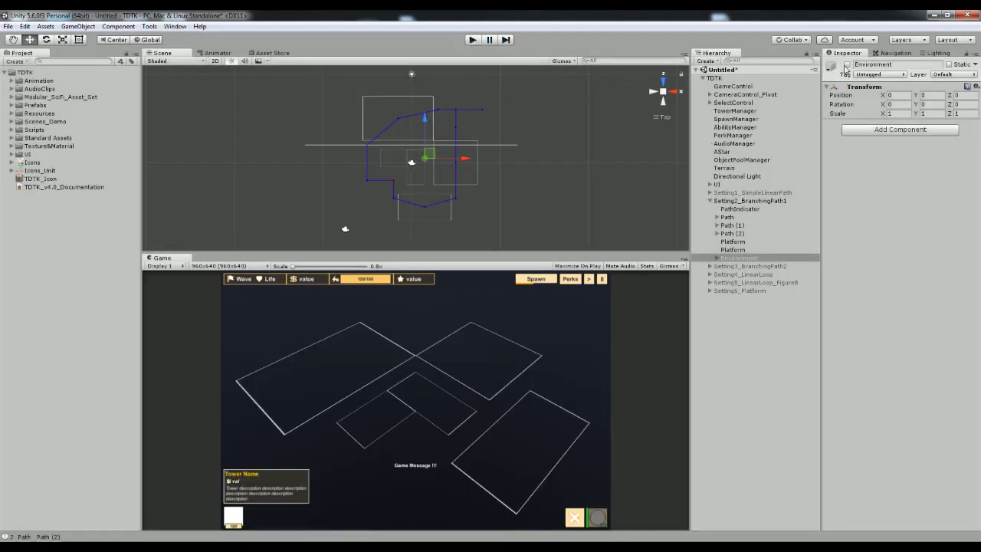
left_click(847, 65)
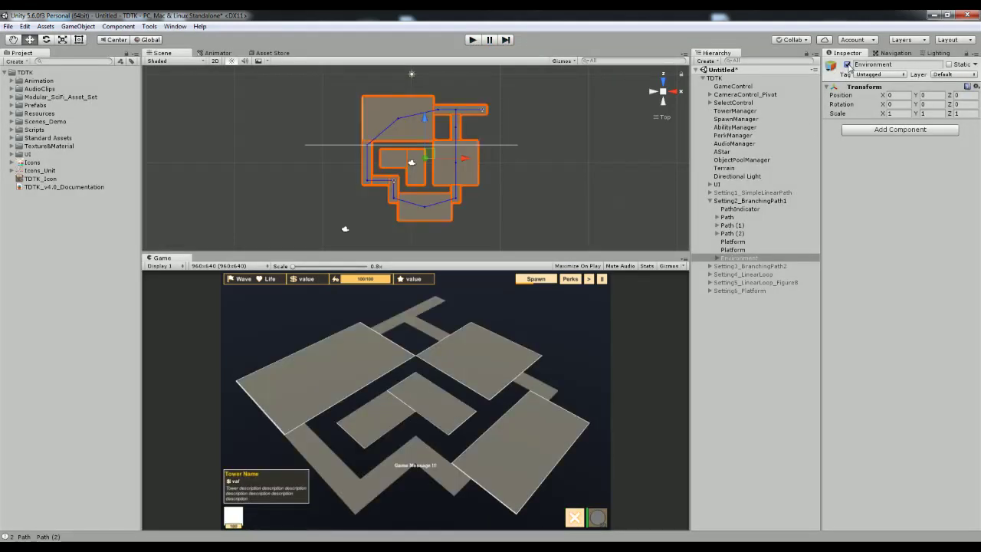
left_click(728, 218)
Step: Select Path's Waypoint (0) and Waypoint (1) and move them down to Z 6
left_click(717, 217)
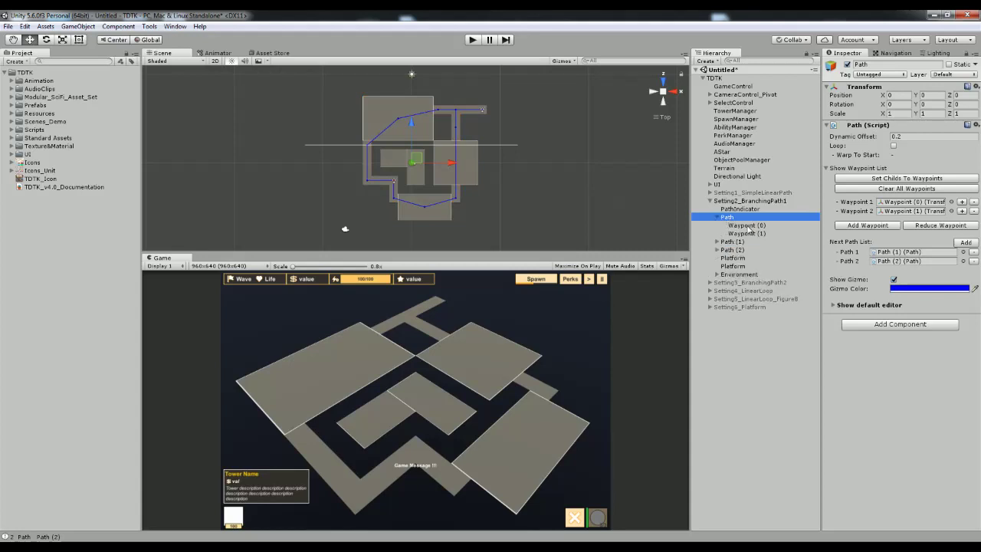
left_click(748, 226)
left_click(748, 233)
left_click(740, 226)
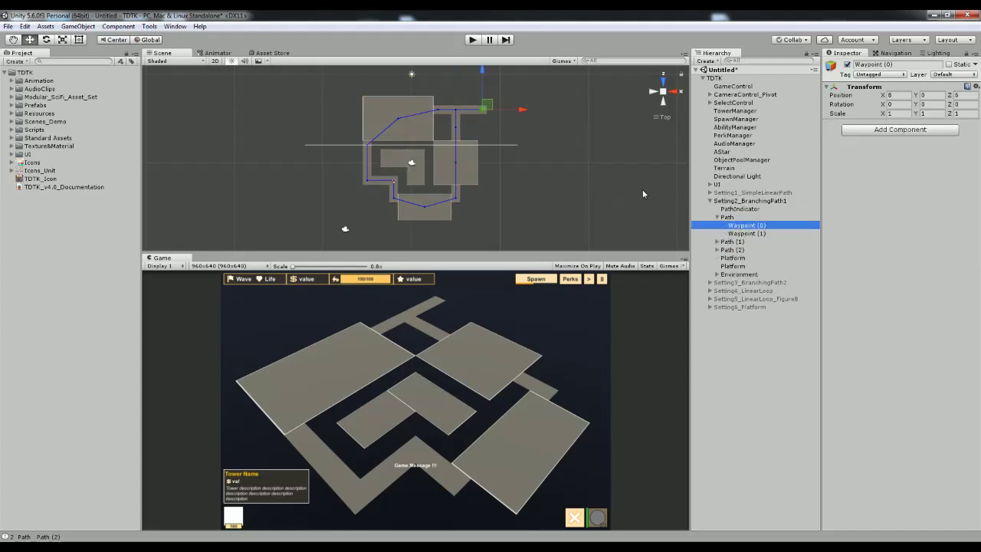
left_click(746, 233, "ctrl")
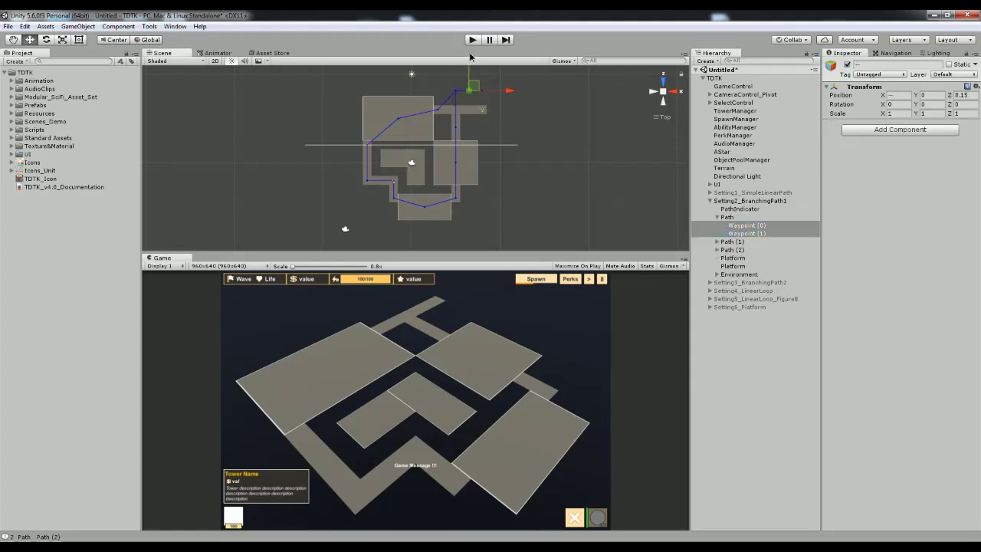
scroll(509, 91, "up", 3)
middle_click_drag(519, 88, 489, 106)
left_click_drag(502, 95, 489, 137)
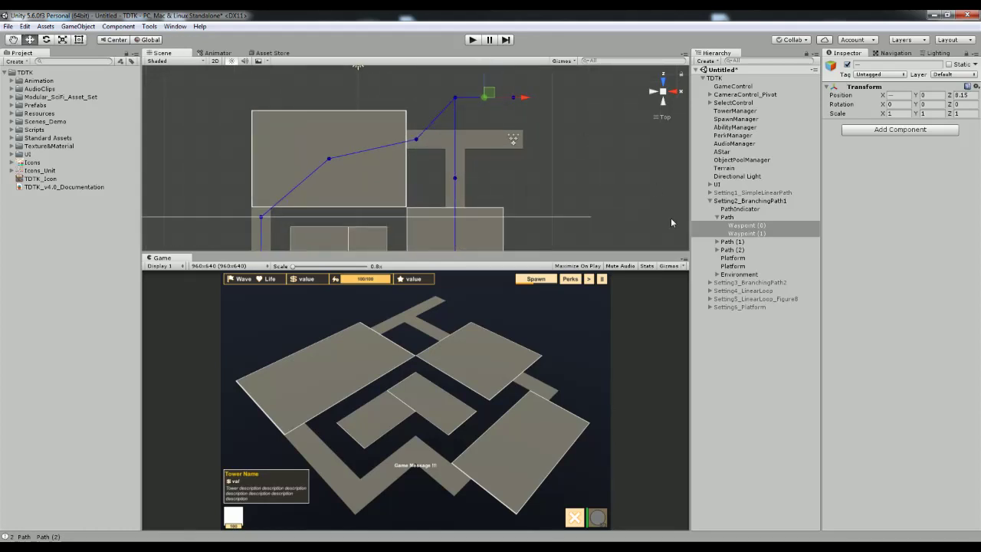
Step: Review Path (1), Path (2) with its five waypoints, and Path's two next paths
left_click(732, 241)
scroll(598, 180, "down", 3)
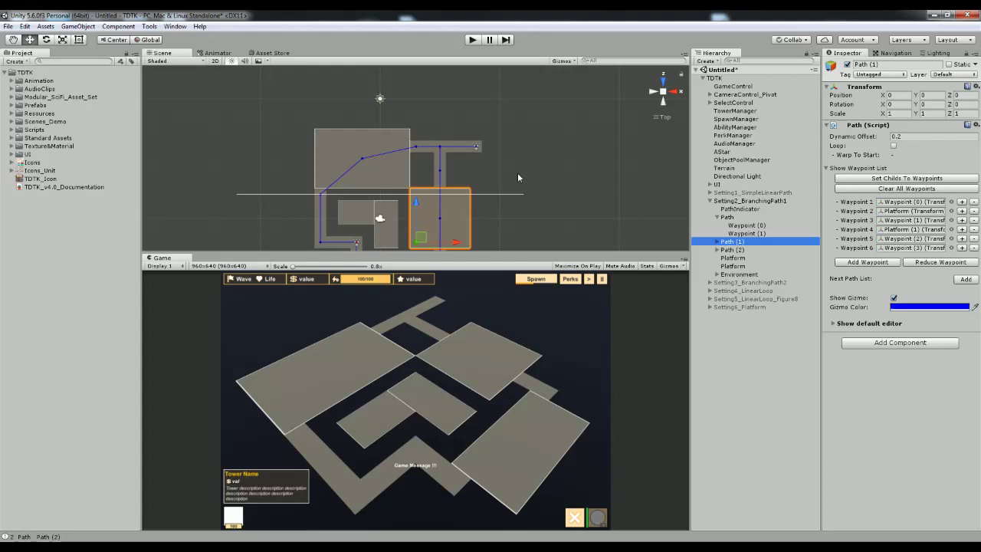
middle_click_drag(518, 172, 541, 111)
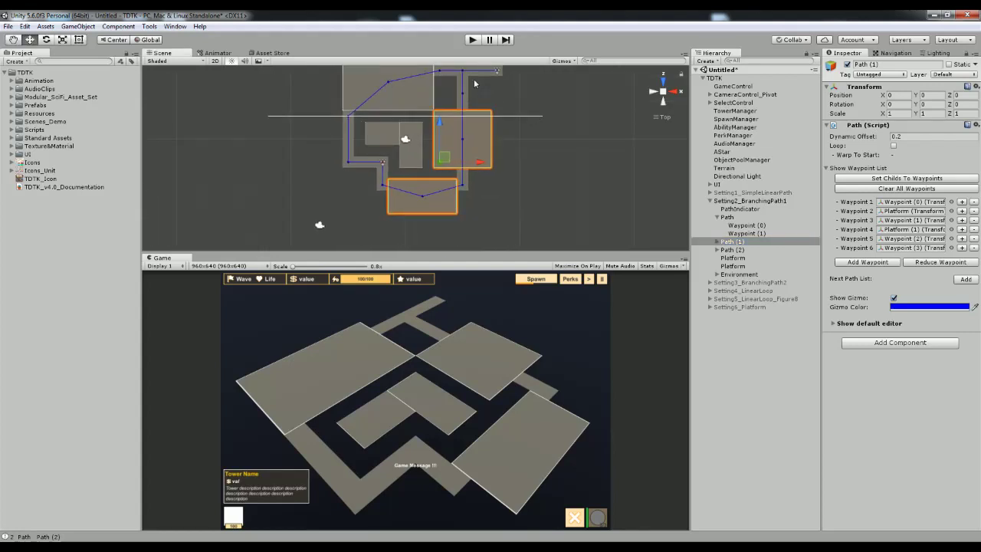
left_click(734, 250)
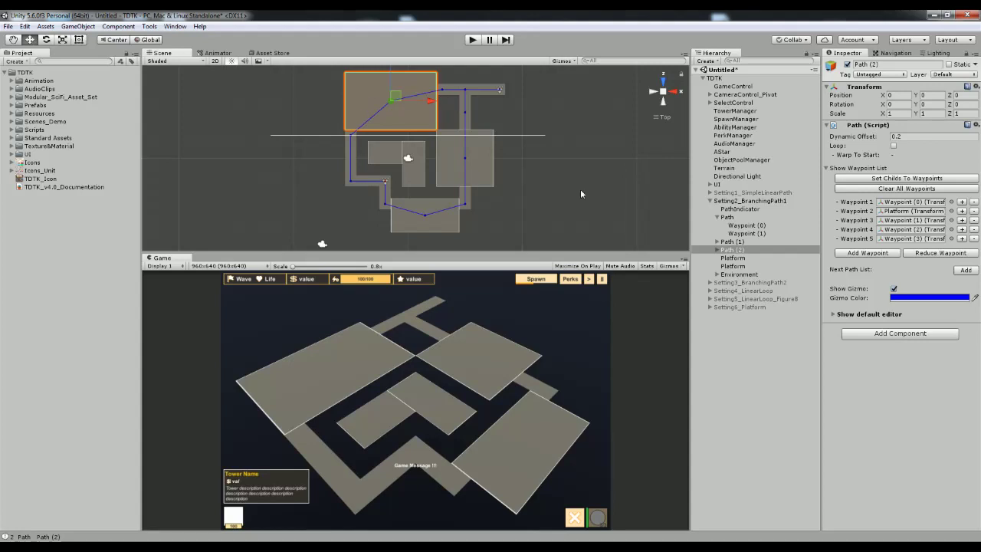
left_click(728, 217)
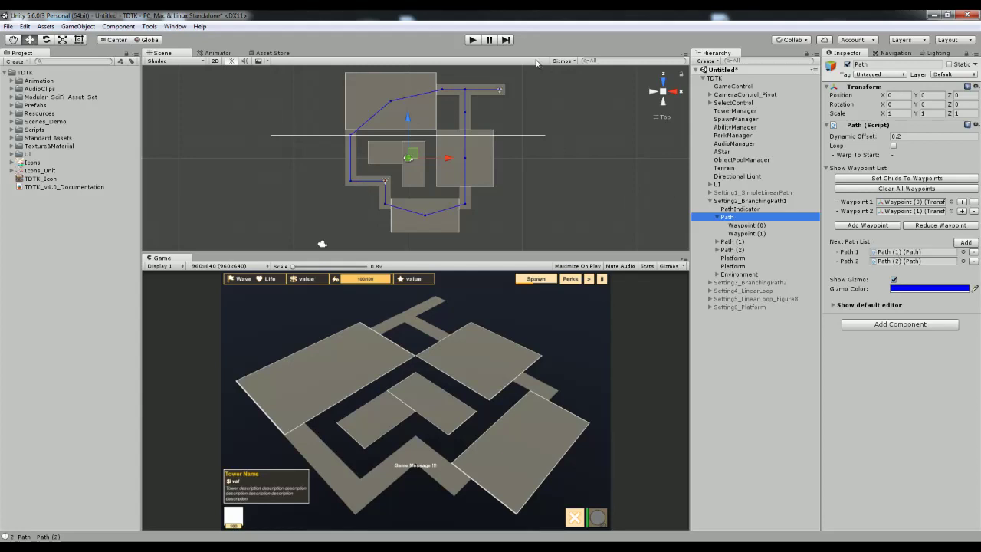
Step: Start a playtest and place three Block towers on the branching map to reroute creeps
left_click(471, 42)
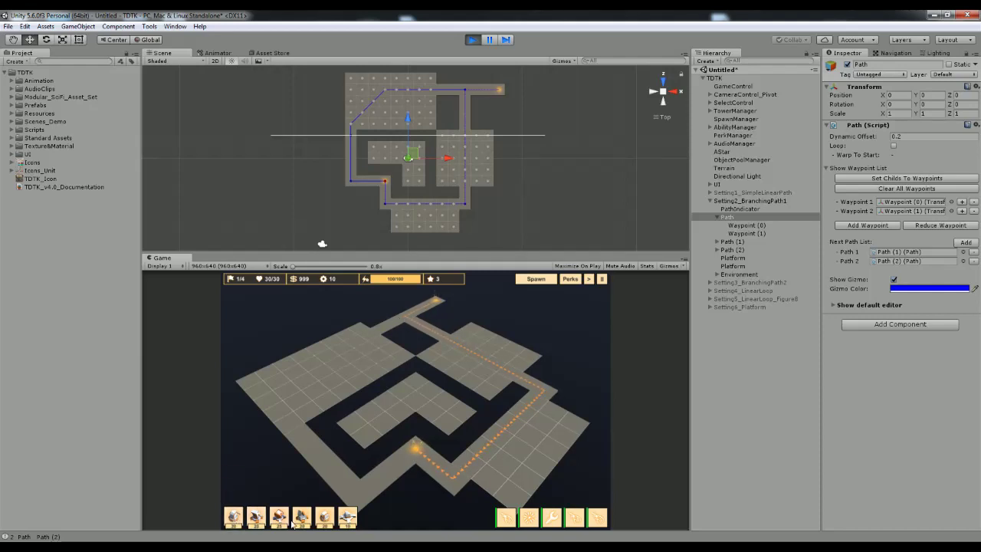
left_click_drag(347, 516, 466, 353)
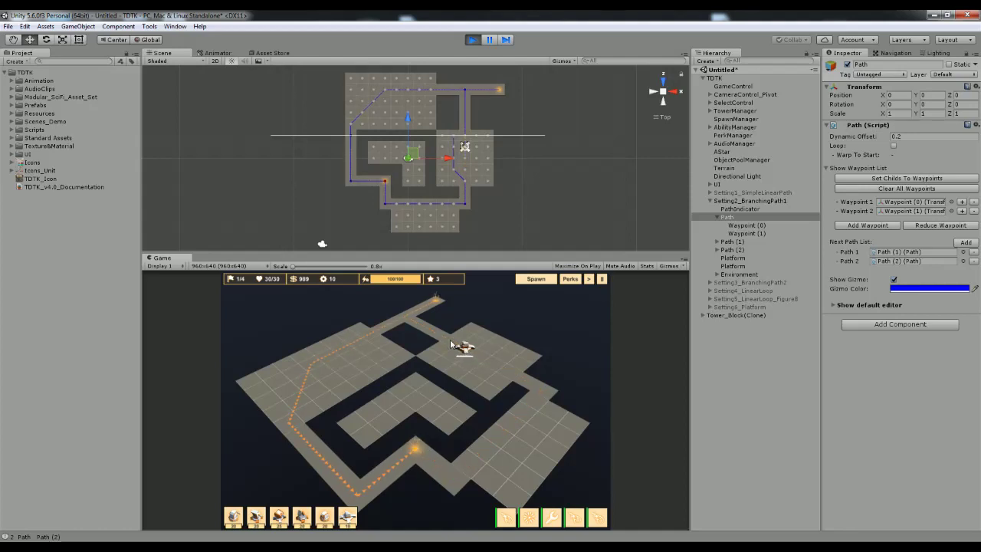
left_click_drag(348, 508, 378, 344)
mouse_move(347, 520)
left_mouse_down()
mouse_move(375, 375)
mouse_move(355, 342)
left_mouse_up()
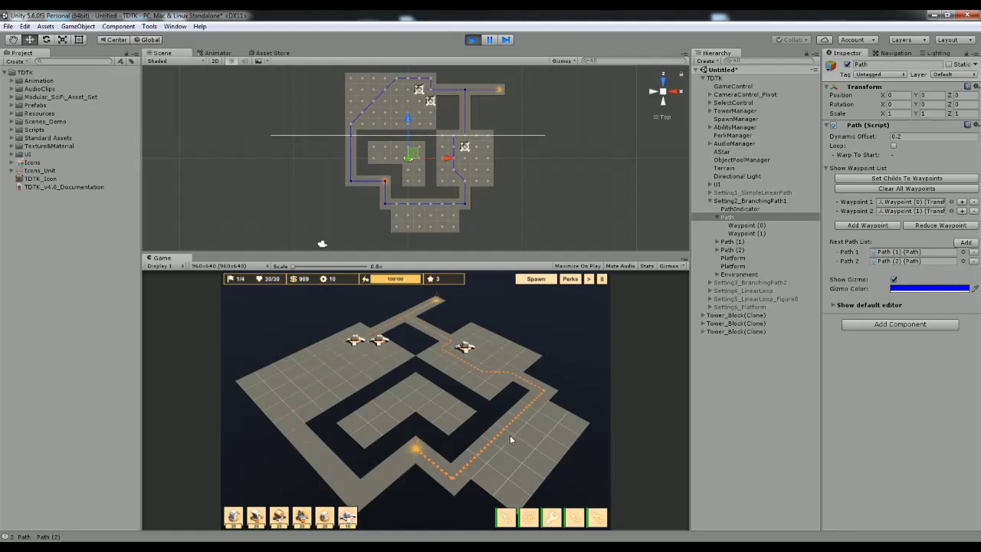
left_click(719, 218)
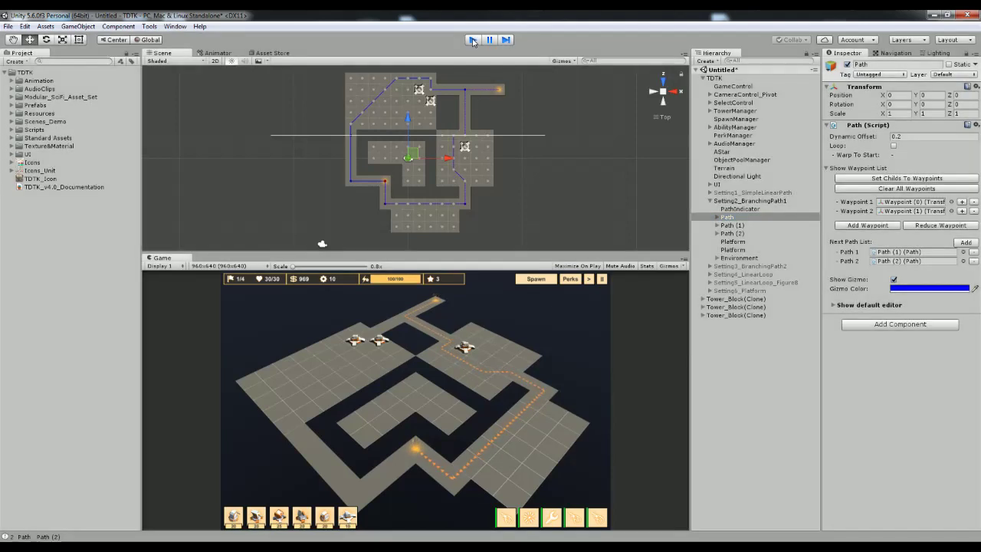
Step: Stop the playtest and inspect both Platforms and the Path (2) waypoint list
left_click(473, 40)
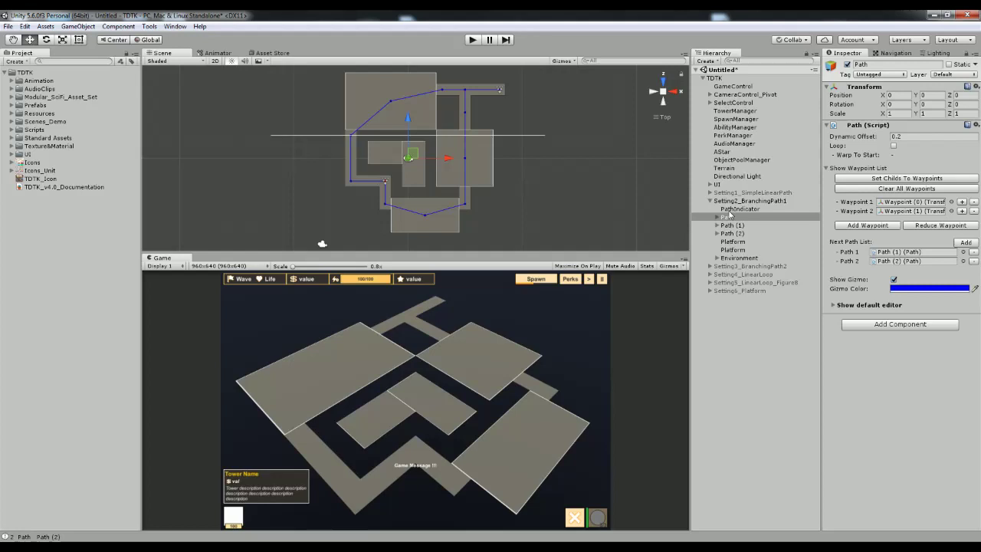
left_click(733, 242)
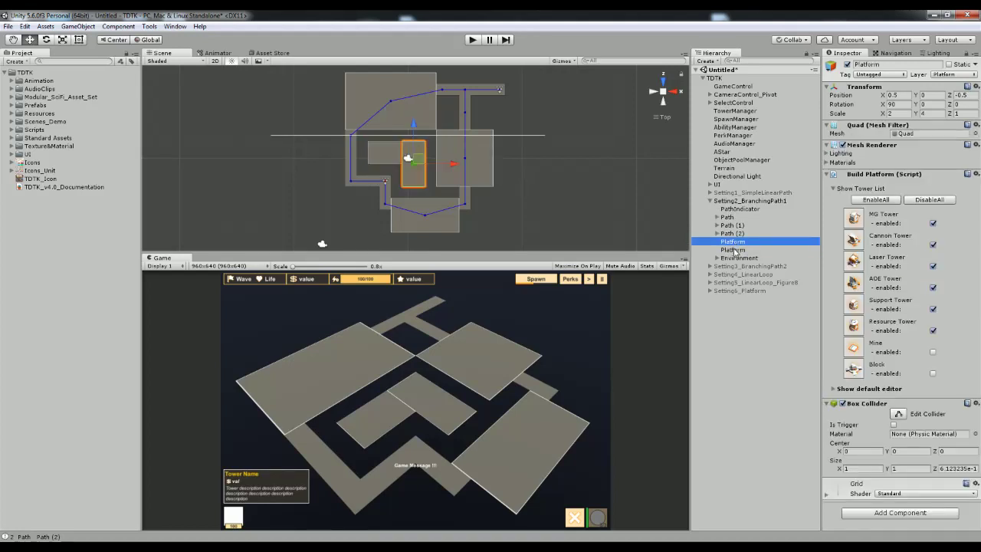
left_click(733, 250)
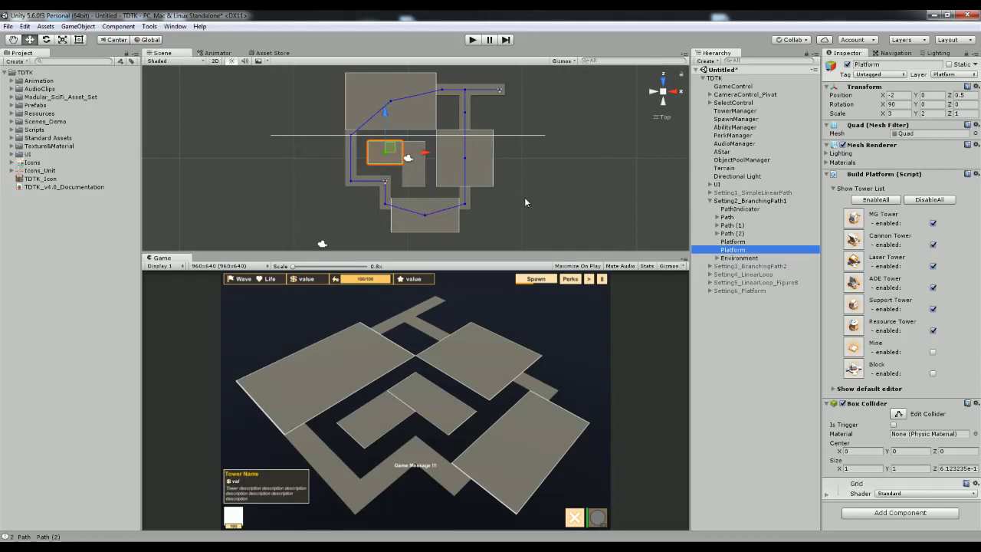
middle_click_drag(524, 197, 546, 169)
left_click(733, 233)
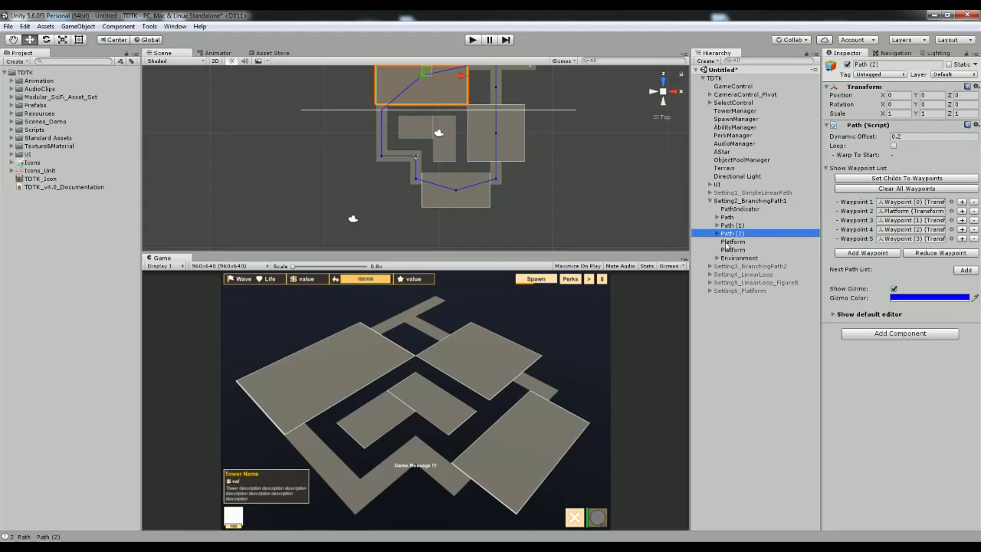
Step: Duplicate a path as Path (3) and move it below the map to Z -11.13
middle_click_drag(537, 129, 532, 180)
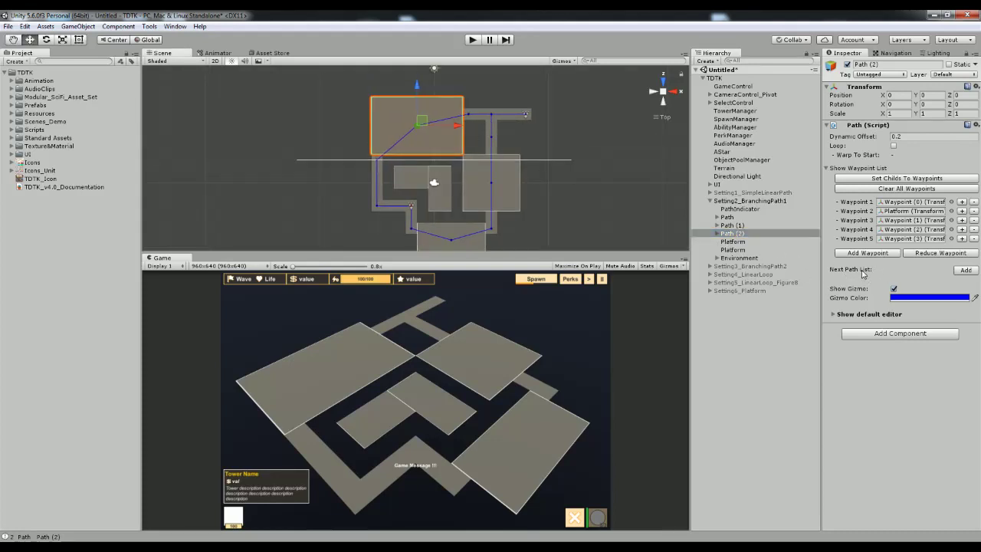
middle_click_drag(404, 211, 422, 161)
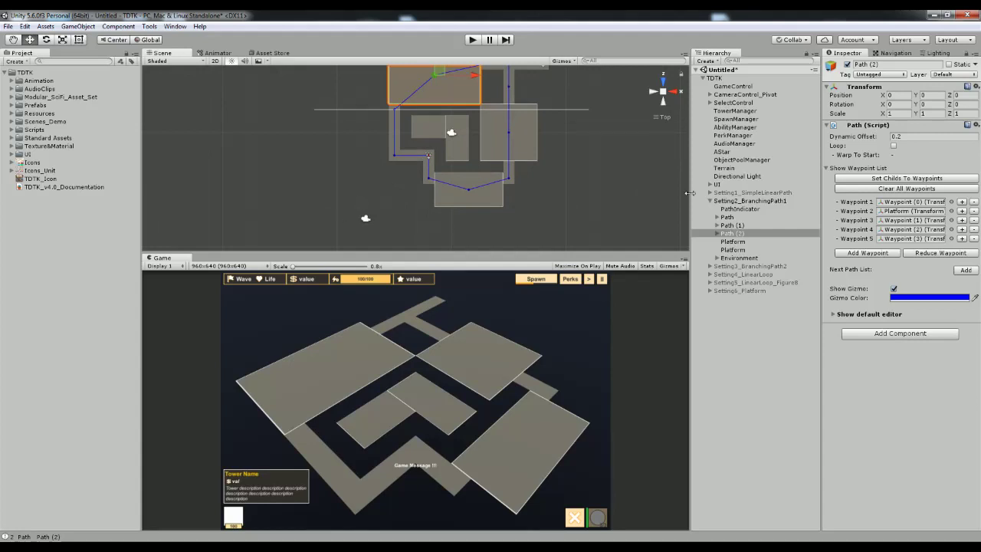
key("ctrl+d")
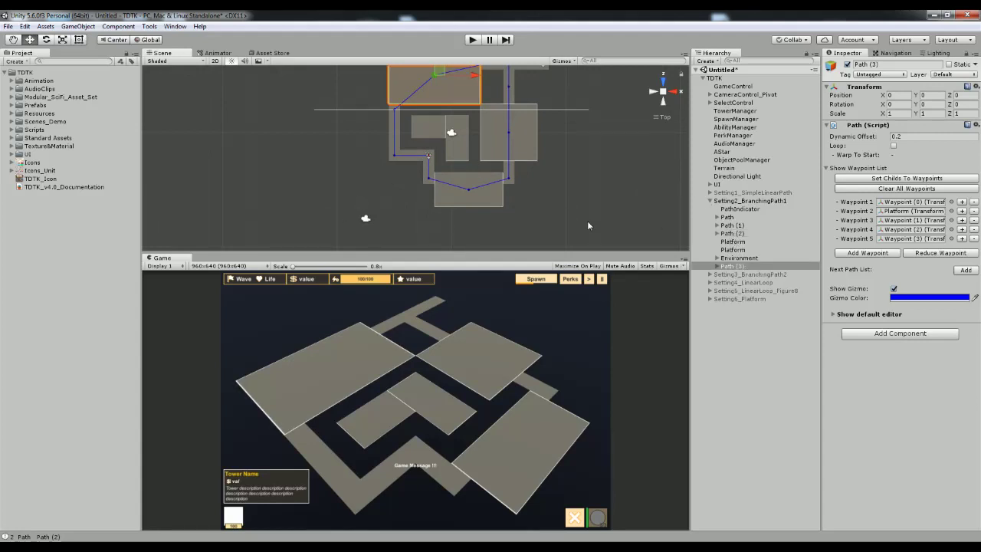
scroll(463, 161, "down", 2)
left_click_drag(434, 85, 453, 197)
Step: Add Path (3) to Path (2)'s Next Path List
left_click_drag(733, 233, 913, 279)
left_click(966, 270)
scroll(430, 142, "down", 2)
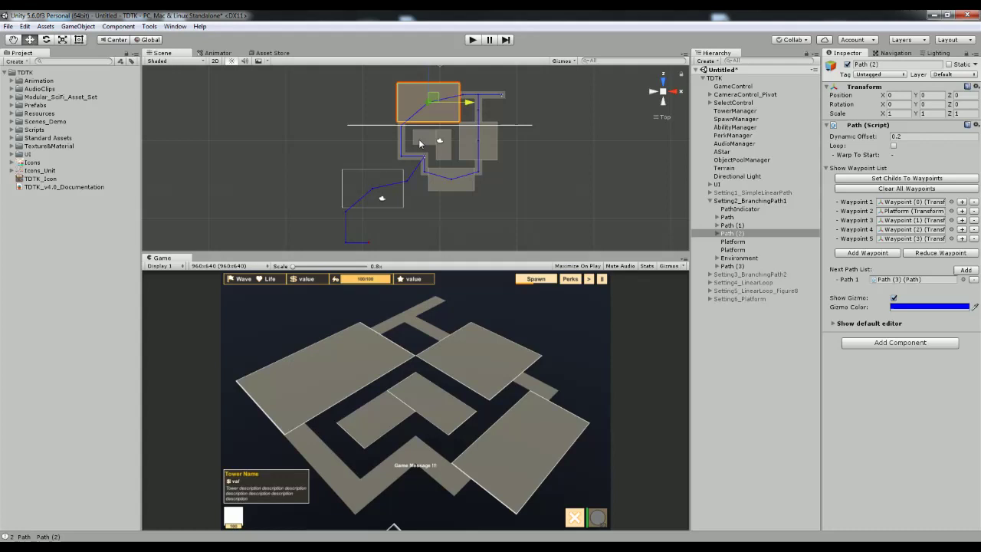
middle_click_drag(426, 143, 444, 123)
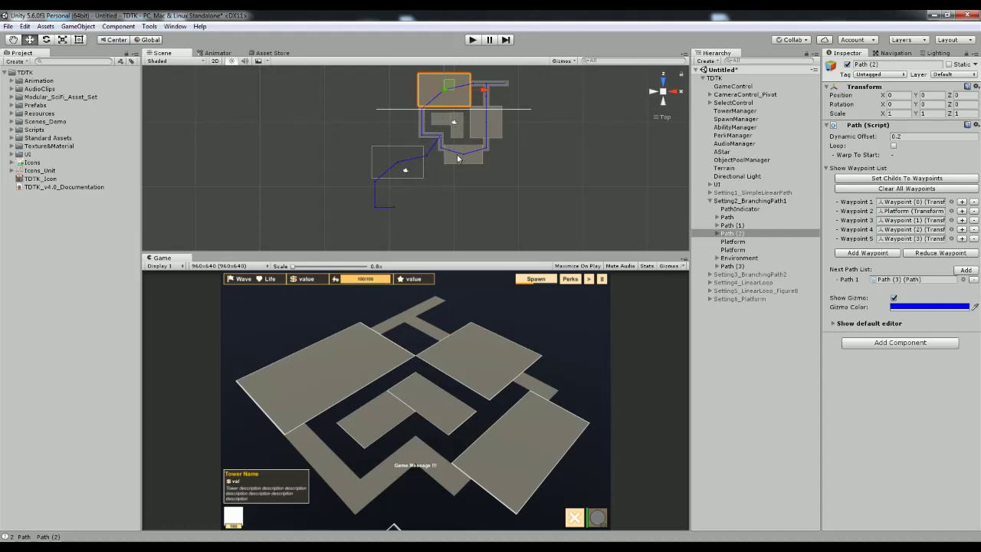
left_click(711, 201)
Step: Switch the active layout from Setting2_BranchingPath1 back to Setting1_SimpleLinearPath
left_click(742, 201)
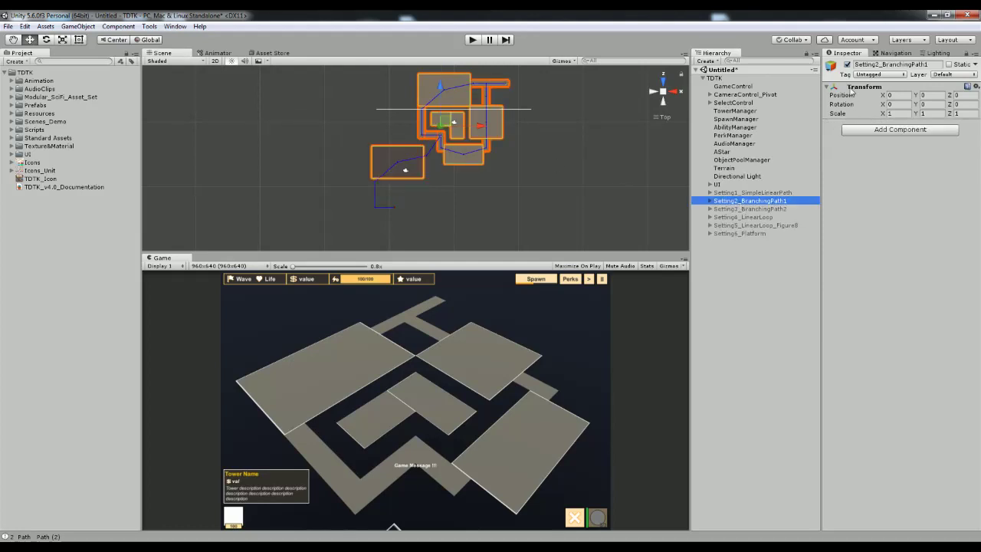
left_click(847, 65)
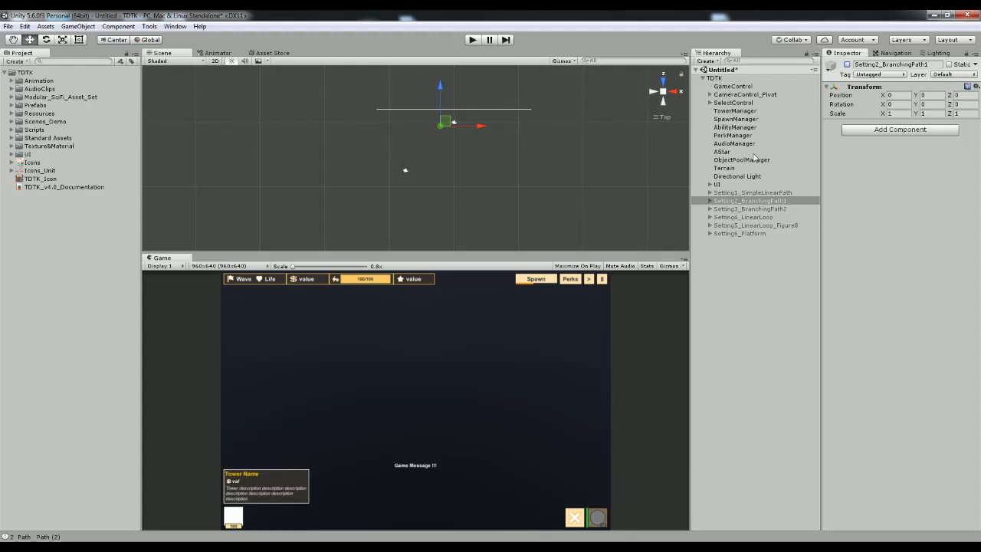
left_click(763, 193)
left_click(848, 65)
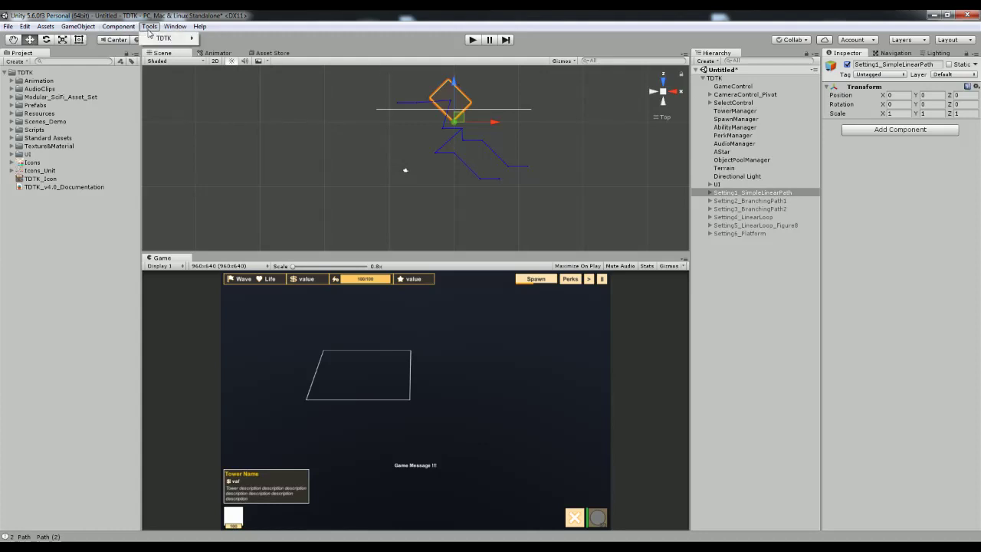
left_click(150, 27)
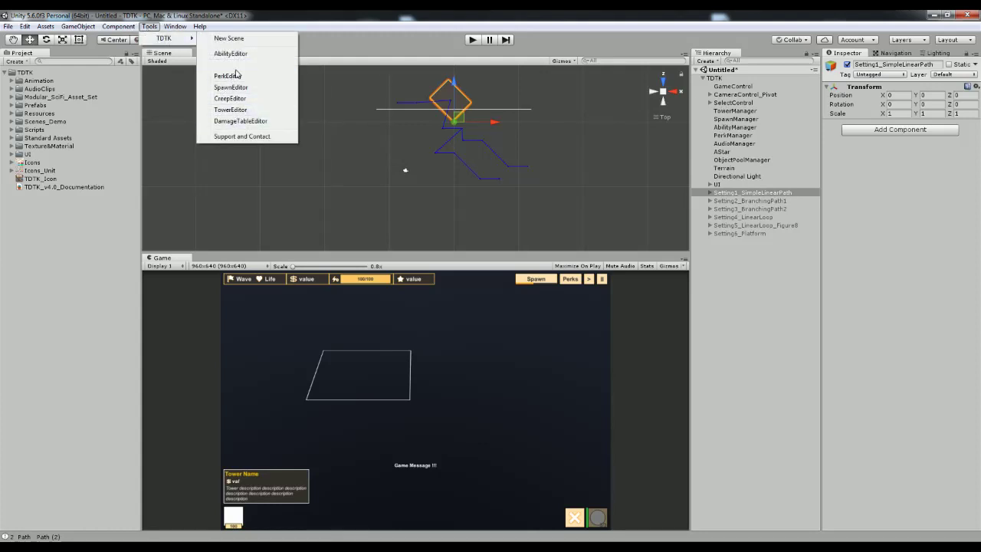
Step: Check the Tower and Spawn Managers and open the Spawn Editor over the scene view
left_click(738, 111)
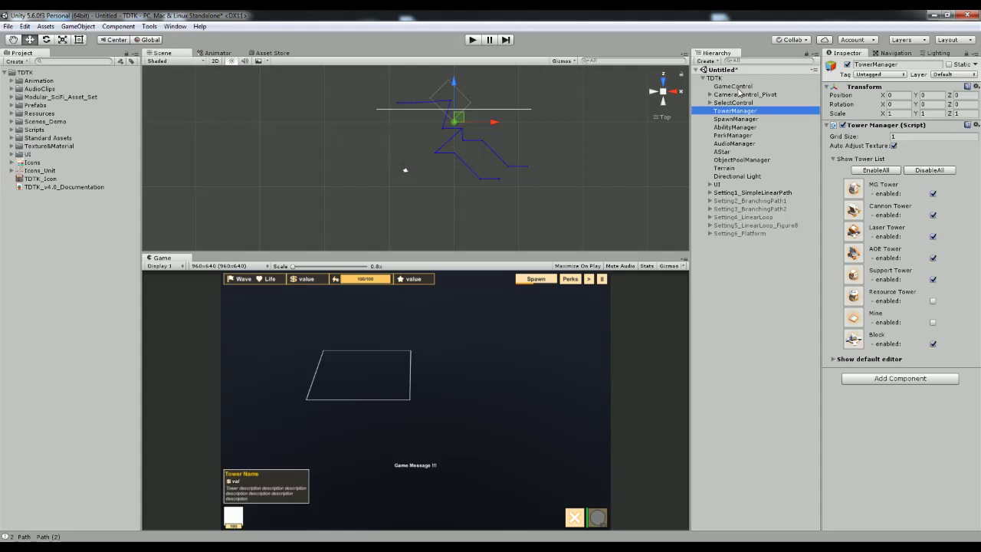
left_click(733, 120)
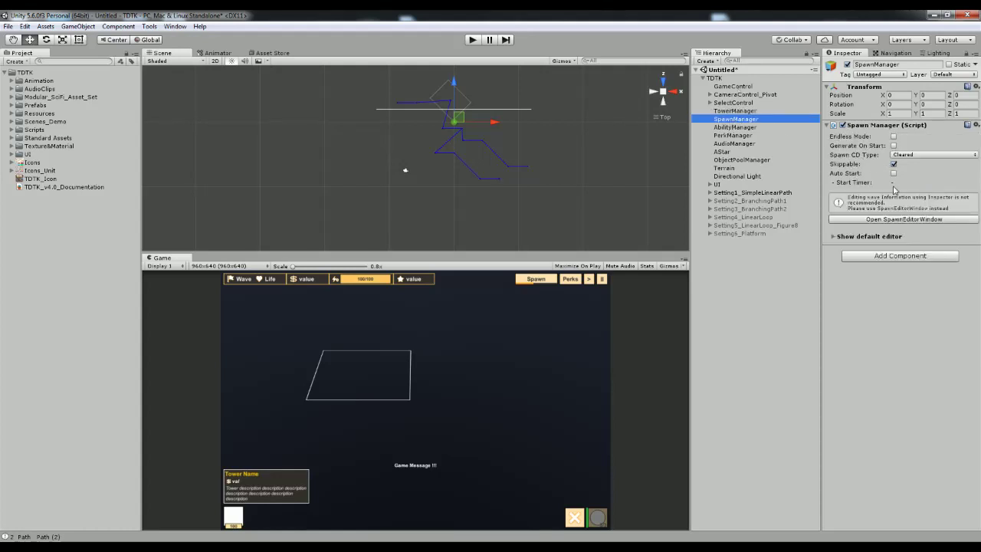
left_click(886, 220)
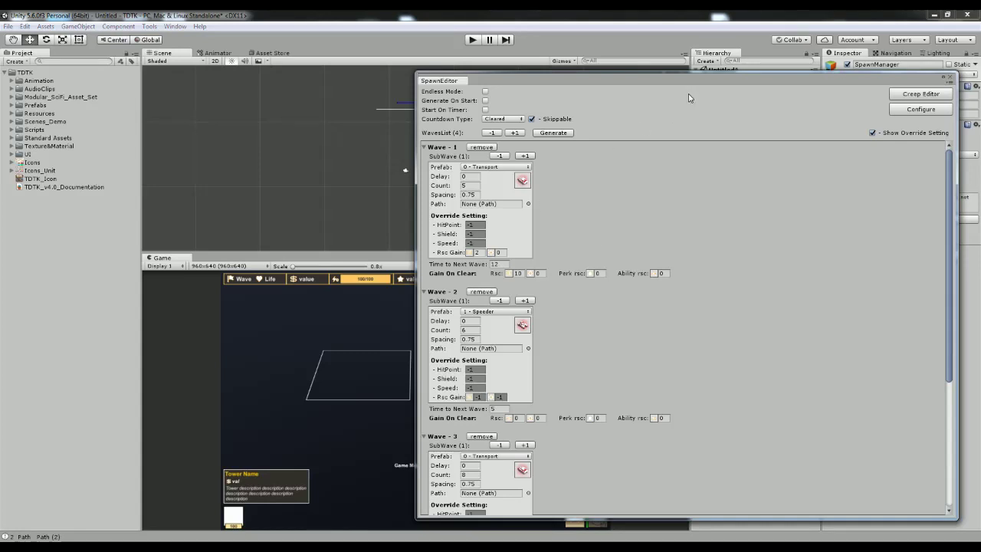
left_click_drag(685, 81, 417, 79)
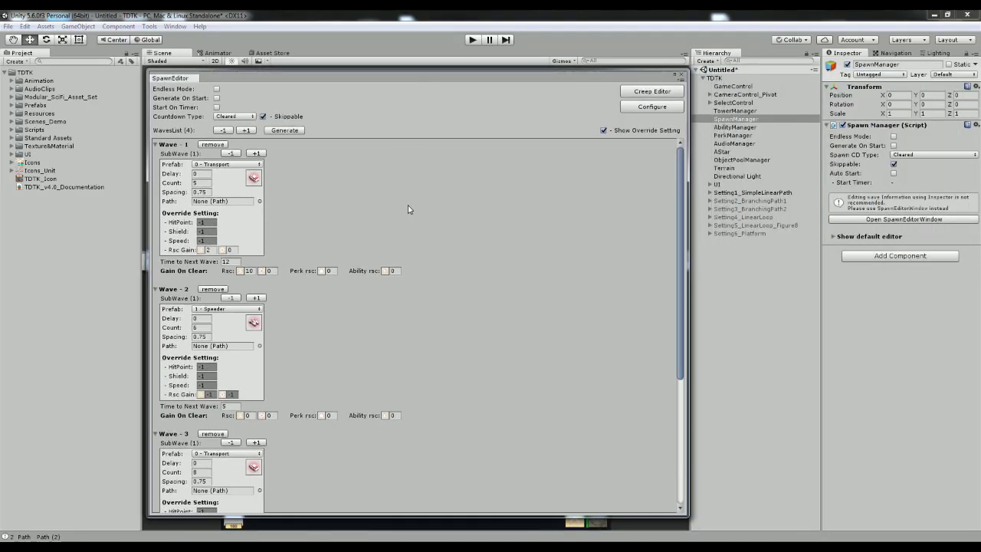
left_click_drag(331, 77, 353, 75)
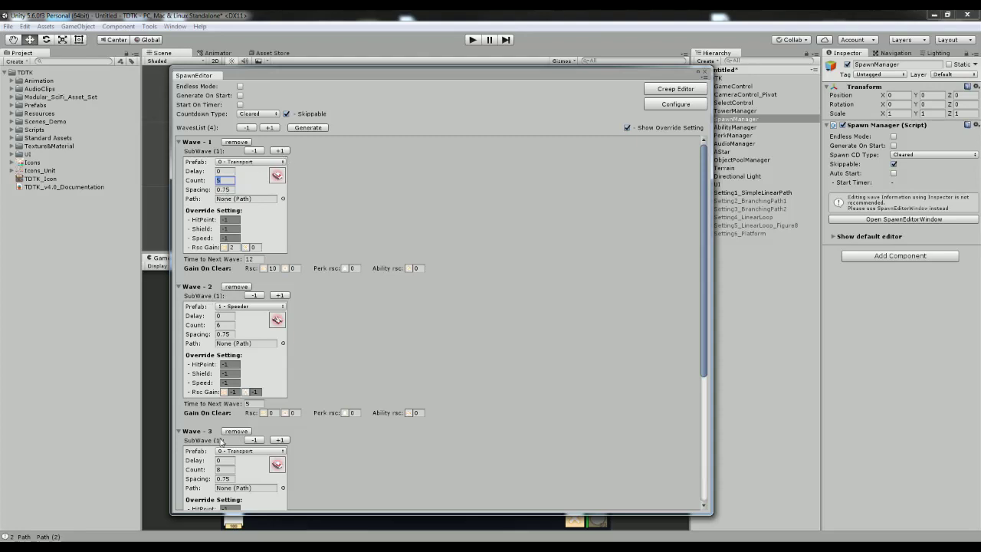
Step: Collapse Waves 1 and 2, add a fifth wave, and enable Endless Mode
left_click(279, 151)
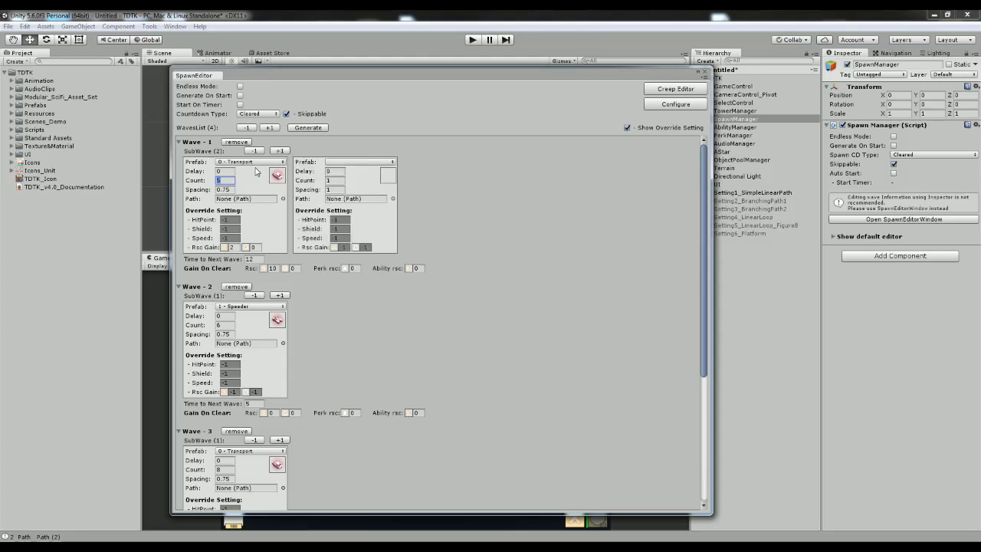
left_click(256, 151)
left_click(180, 143)
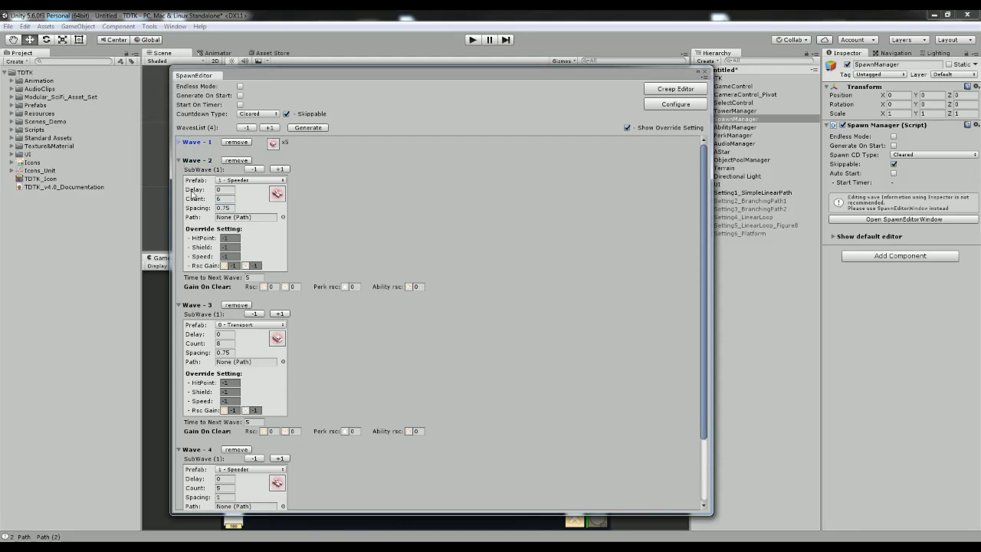
left_click(179, 161)
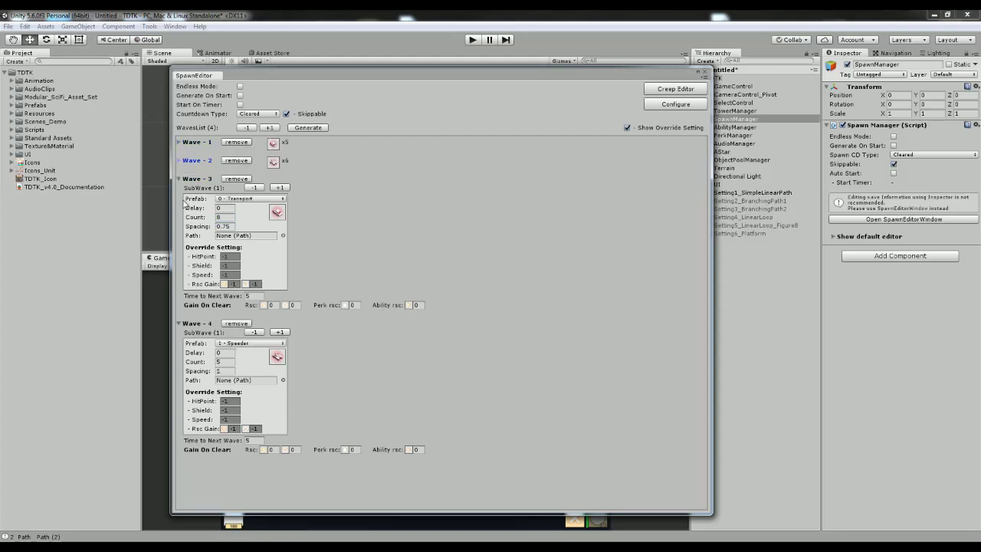
left_click(270, 128)
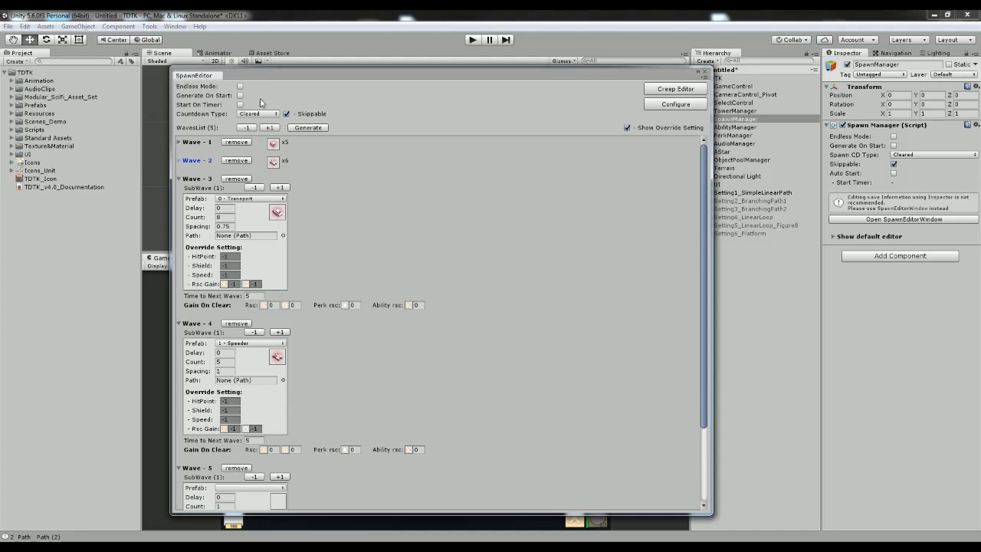
left_click(240, 86)
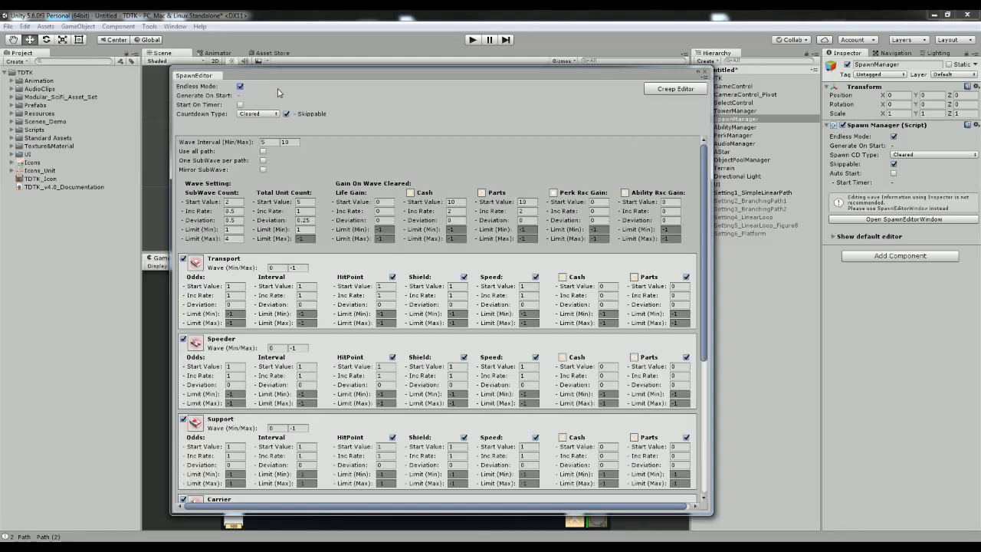
Step: Turn Endless Mode off to restore waves 1–5, then close the Spawn Editor
left_click(240, 87)
left_click(674, 105)
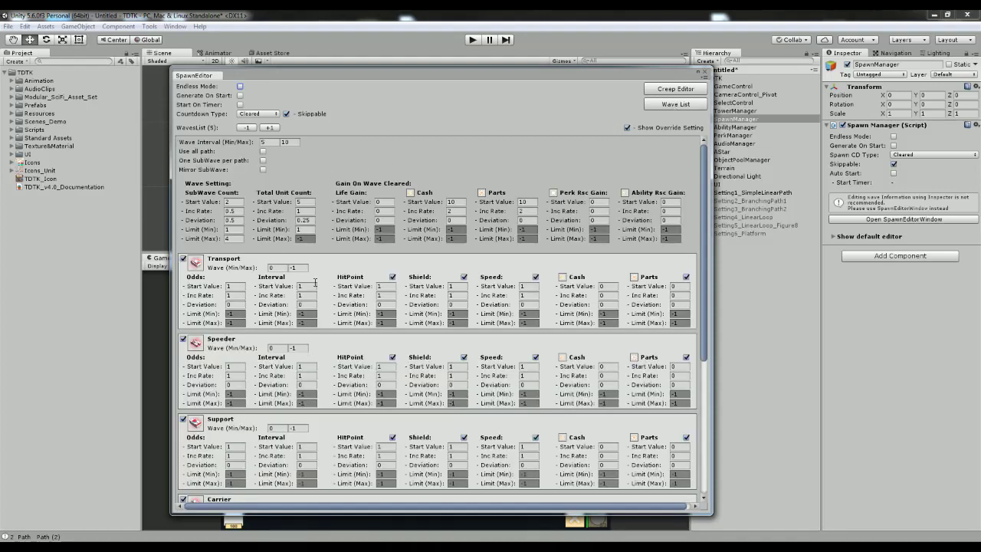
left_click_drag(373, 79, 380, 91)
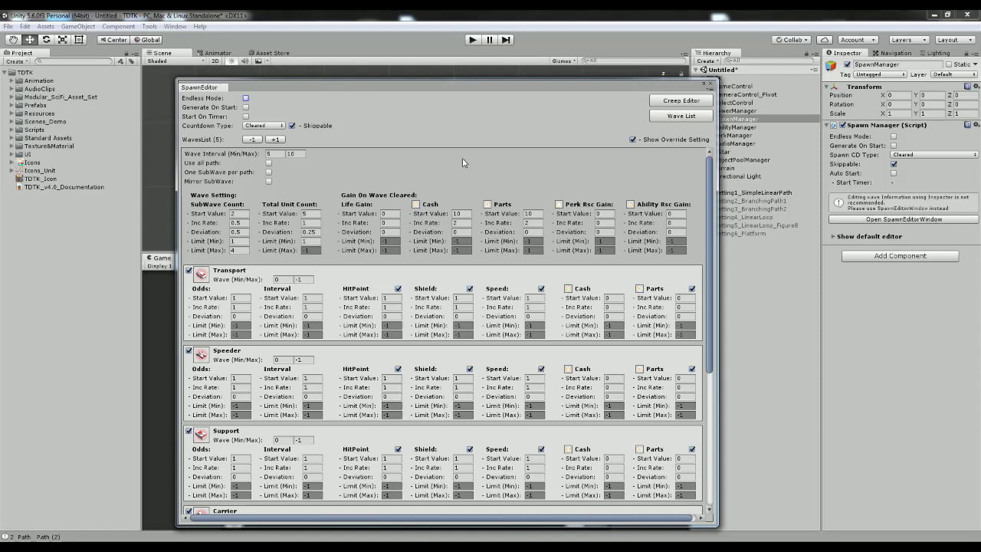
left_click(246, 99)
left_click(246, 99)
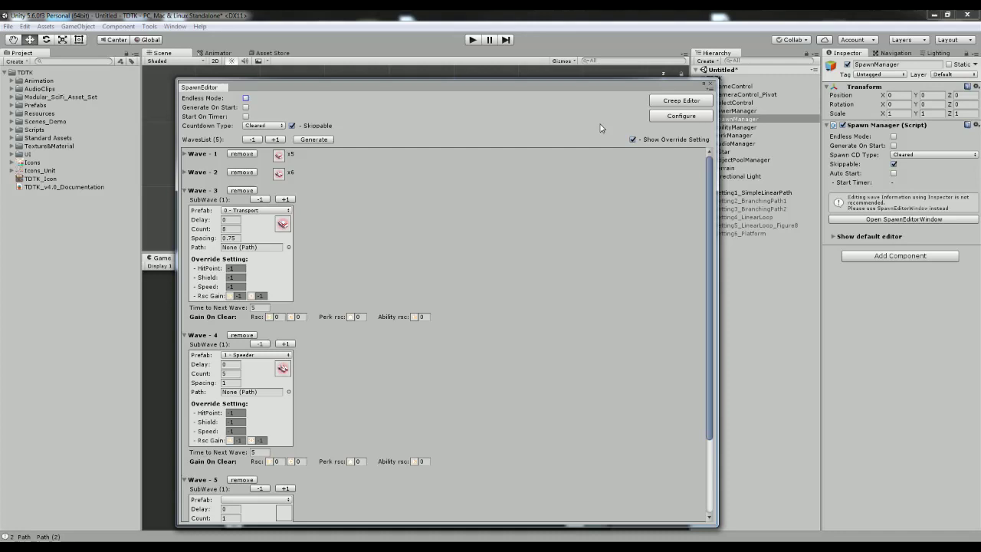
left_click(711, 85)
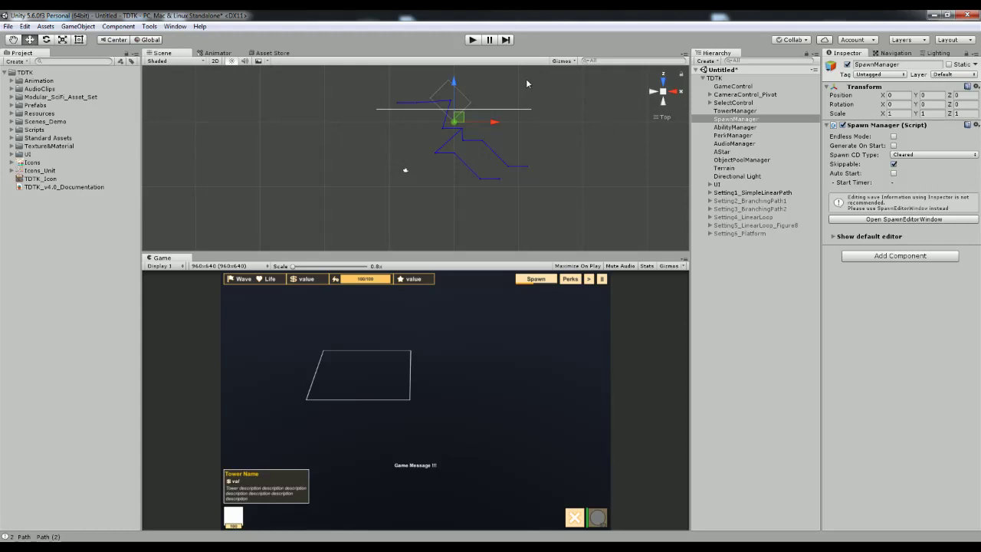
Step: Disable Setting1_SimpleLinearPath and open the TDTK Tower Editor
left_click(769, 194)
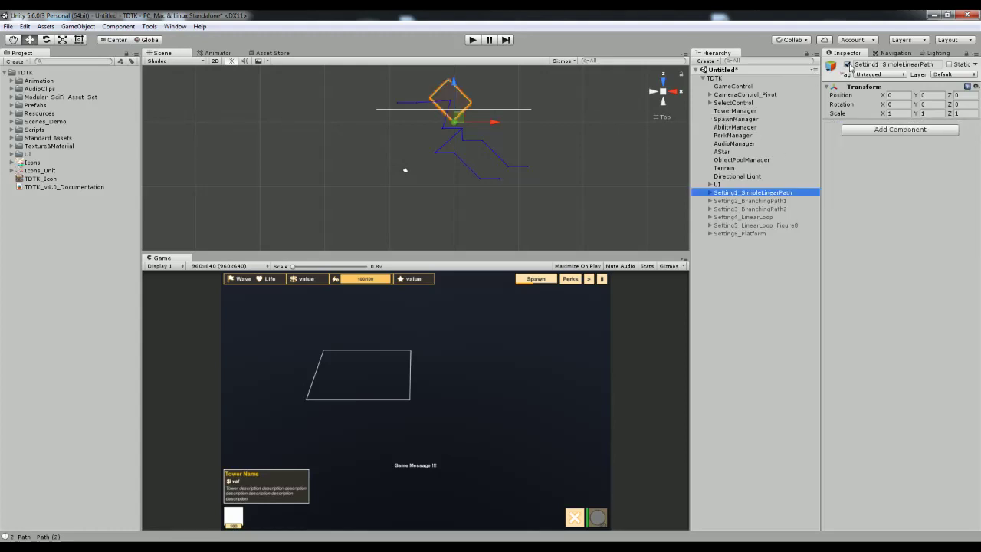
left_click(848, 65)
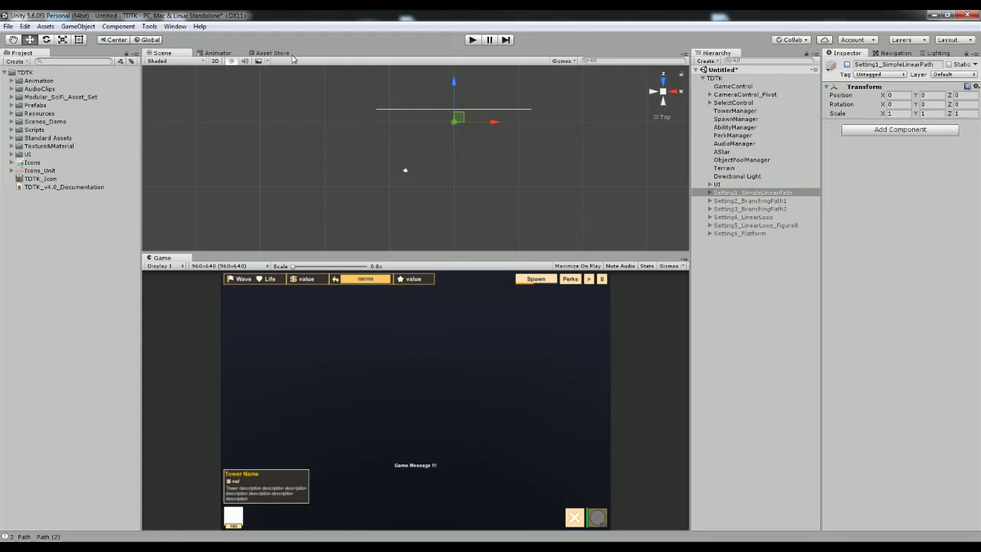
left_click(148, 27)
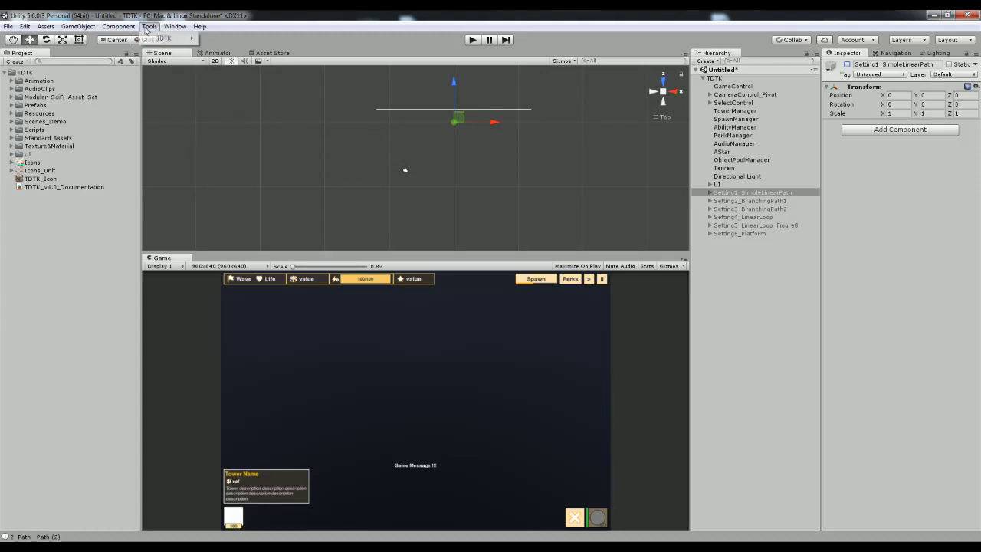
mouse_move(175, 39)
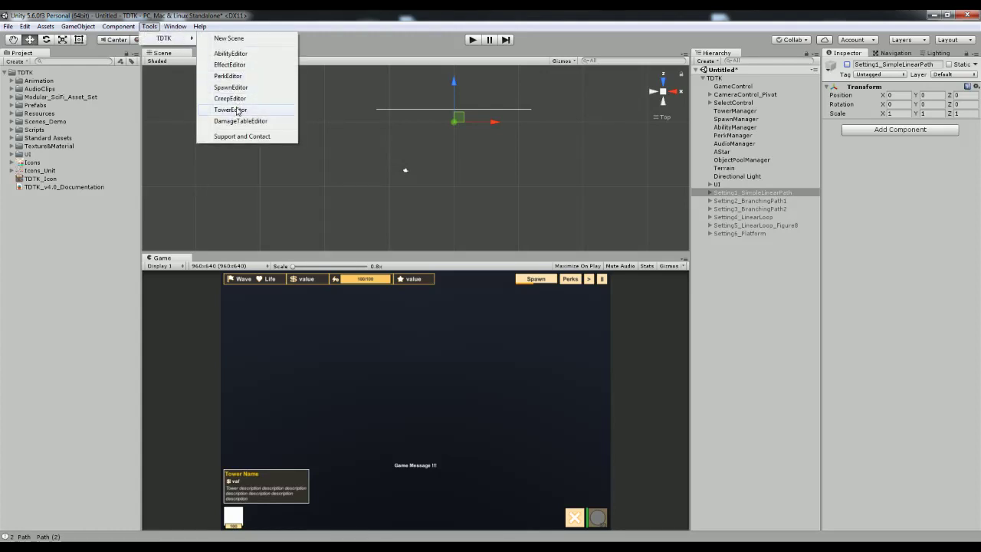
left_click(232, 112)
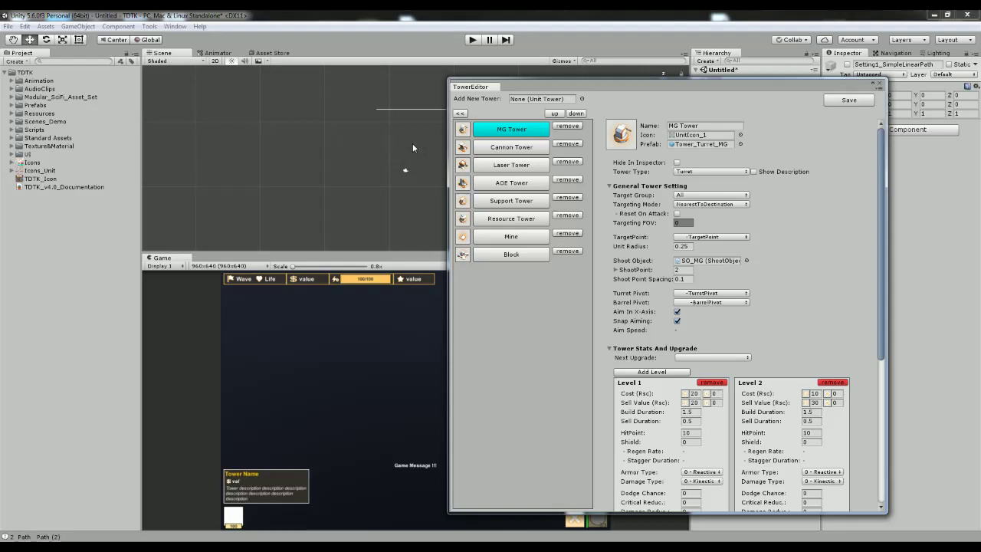
left_click_drag(647, 94, 473, 103)
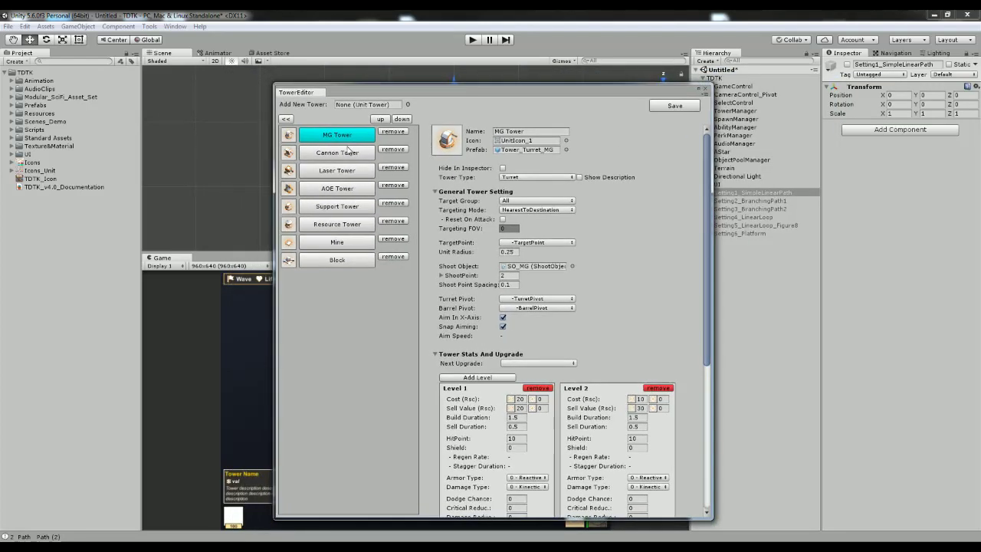
Step: Open the TDTK Creep Editor alongside the Tower Editor
left_click(149, 26)
mouse_move(169, 37)
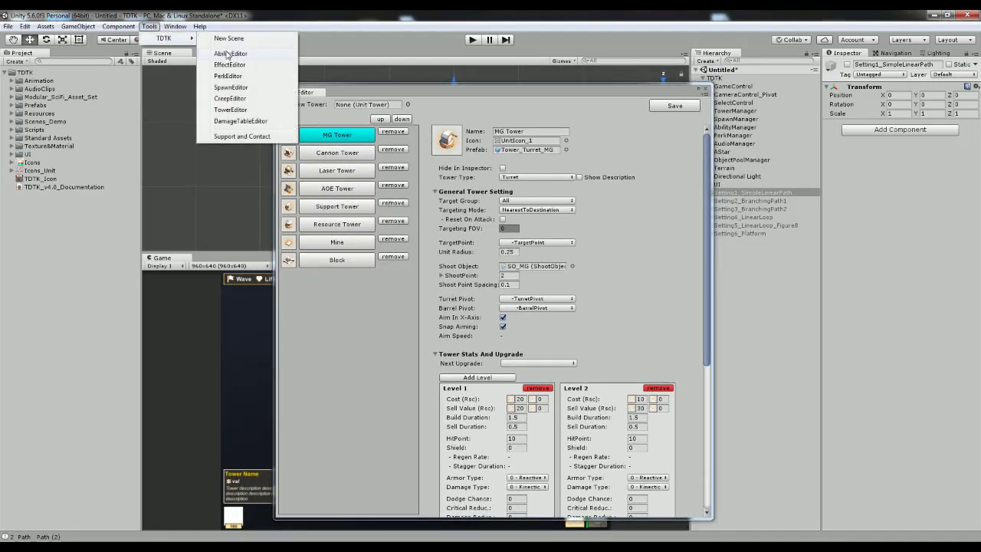
left_click(230, 98)
Step: Locate the MG Tower and Transport creep prefabs from the Tower and Creep Editors
left_click_drag(535, 93, 596, 96)
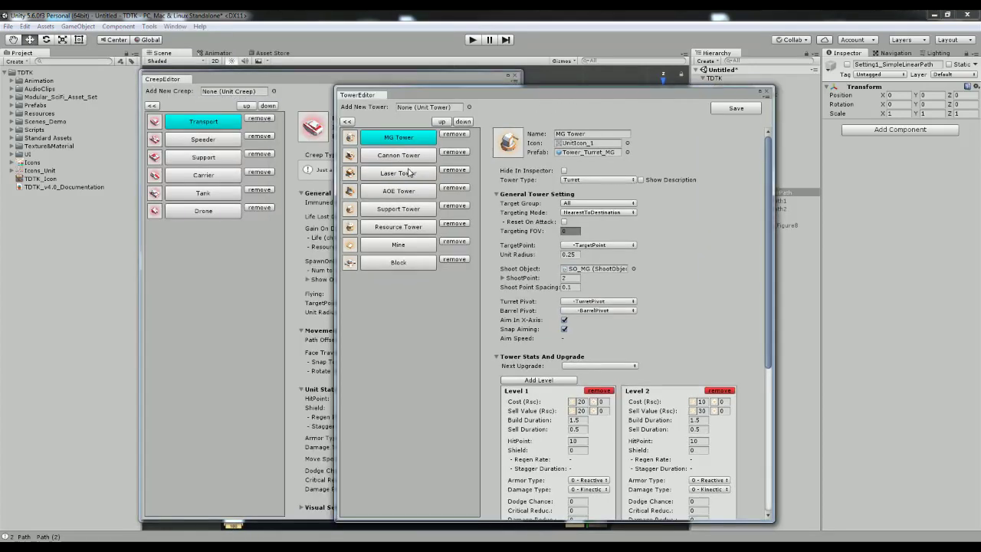
left_click(587, 152)
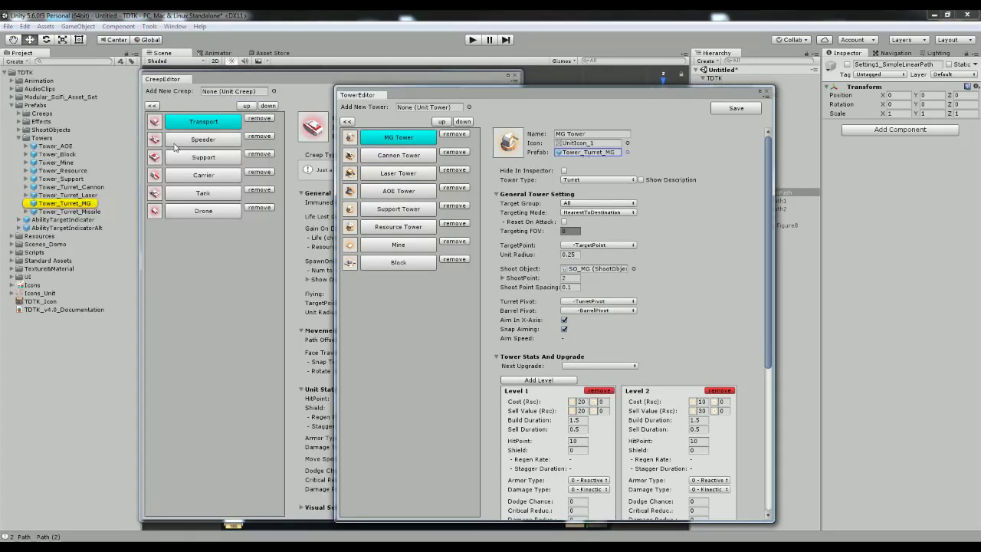
left_click(293, 97)
left_click(392, 136)
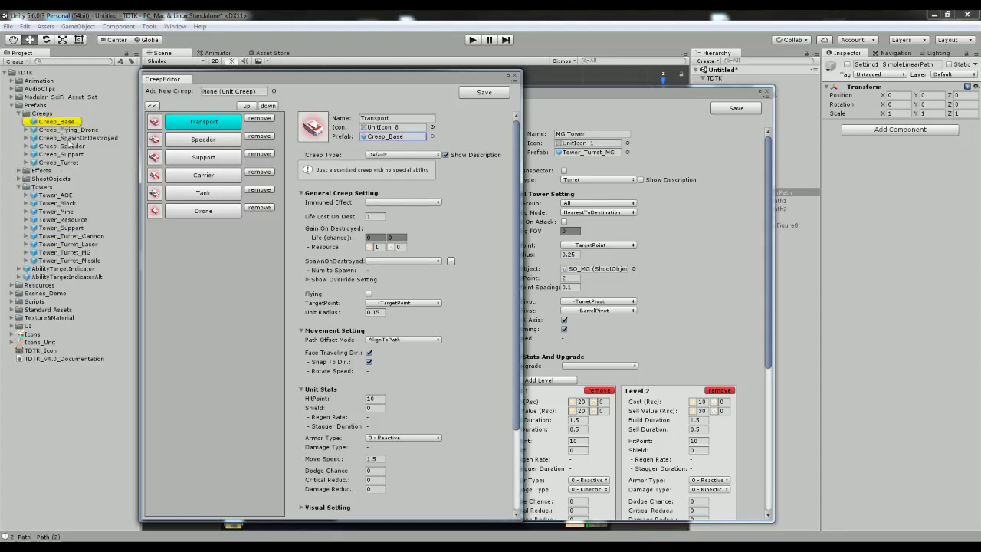
left_click_drag(560, 90, 511, 98)
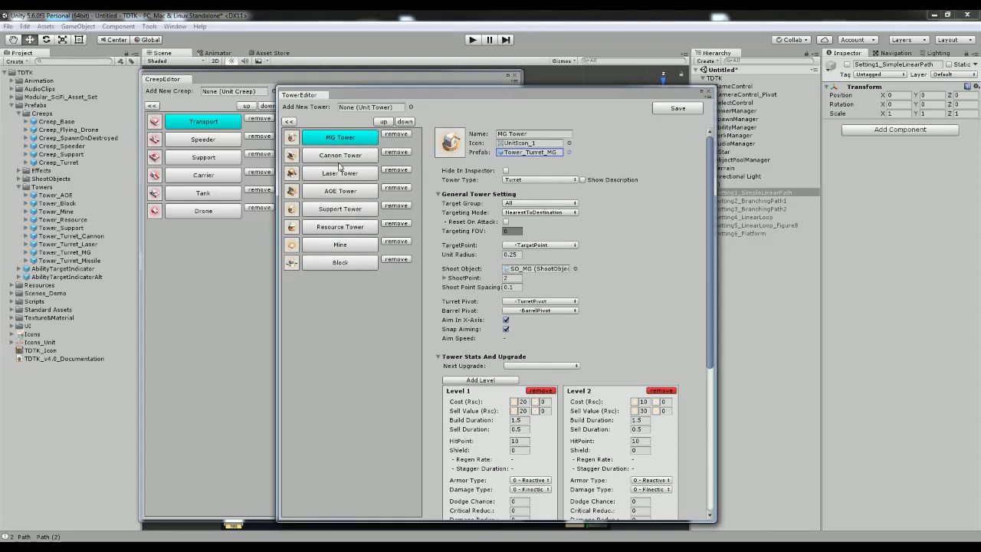
scroll(611, 219, "down", 3)
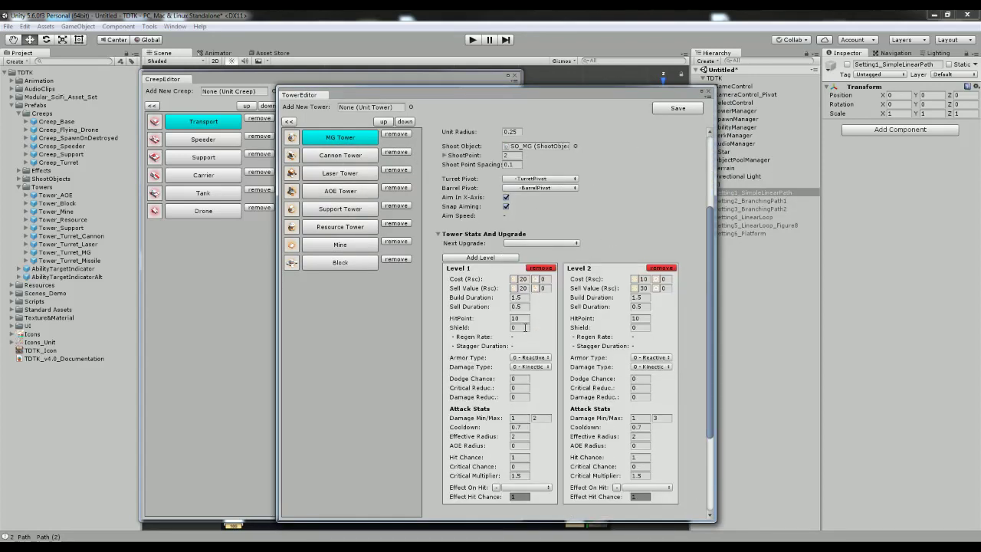
scroll(535, 241, "up", 3)
Step: Inspect the tower type list and the MG, Support and AOE Tower settings
left_click(540, 181)
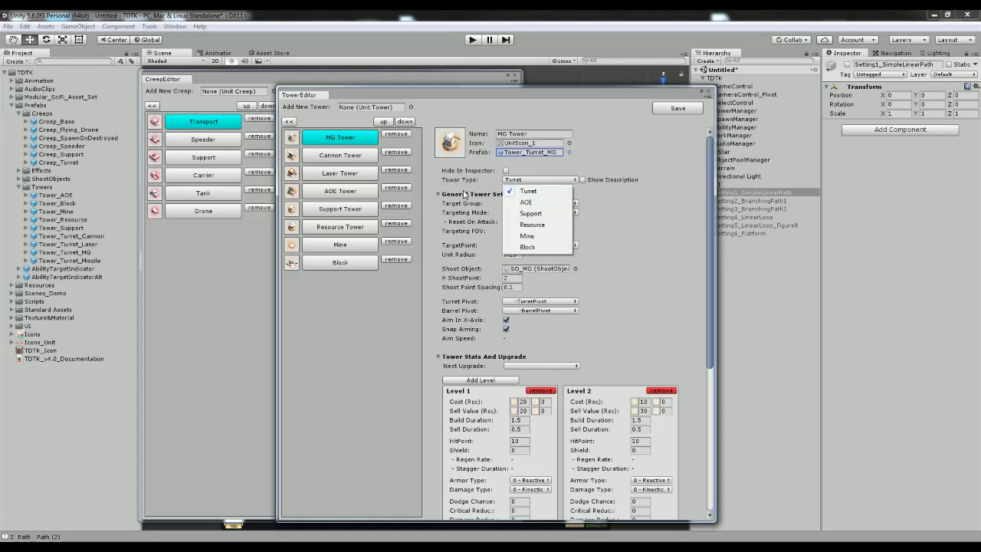
left_click(335, 158)
left_click(335, 188)
left_click(337, 211)
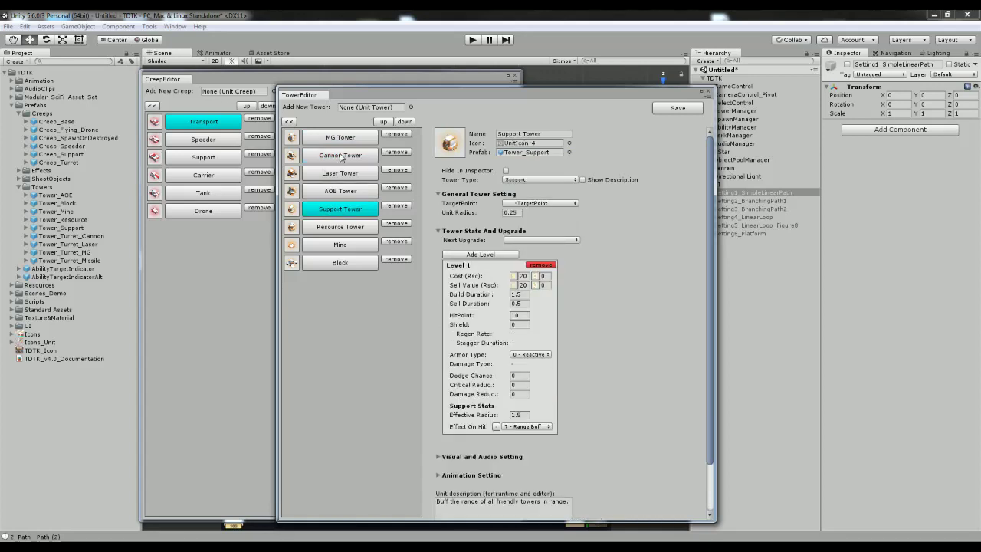
left_click(340, 141)
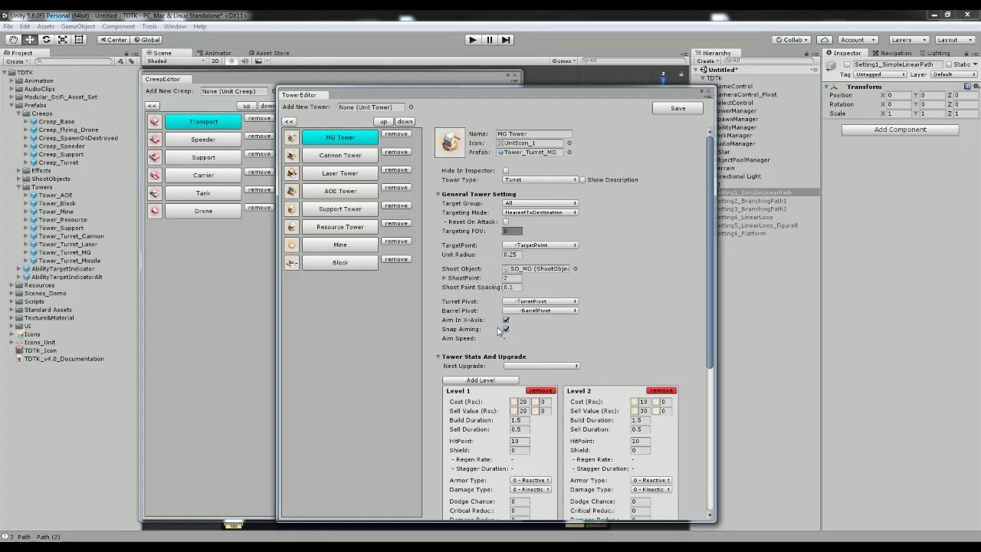
scroll(560, 325, "down", 6)
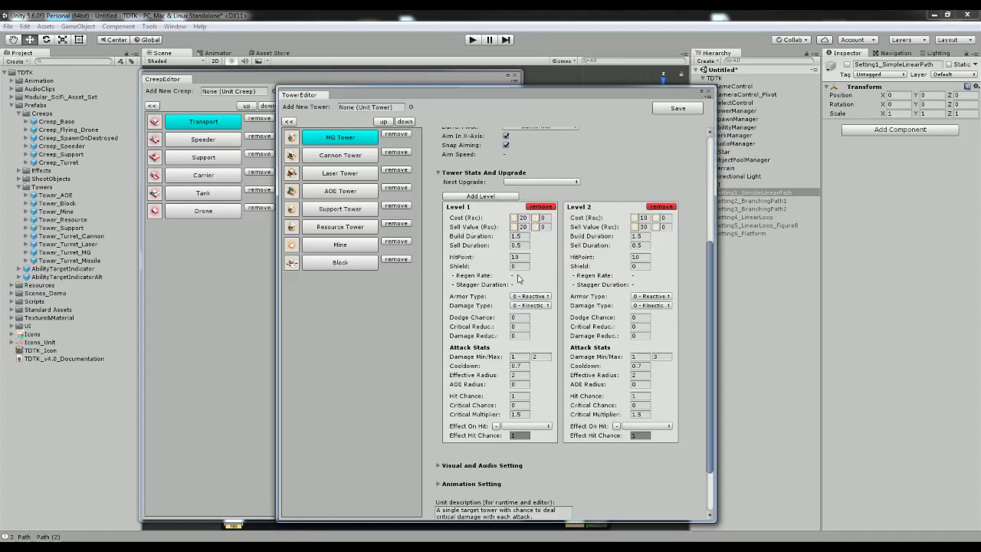
left_click(340, 213)
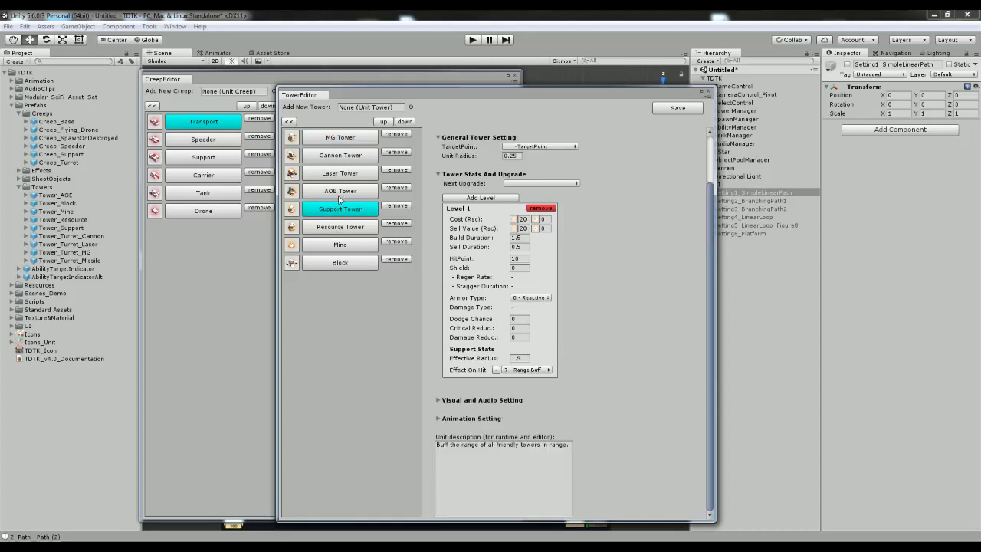
left_click(339, 193)
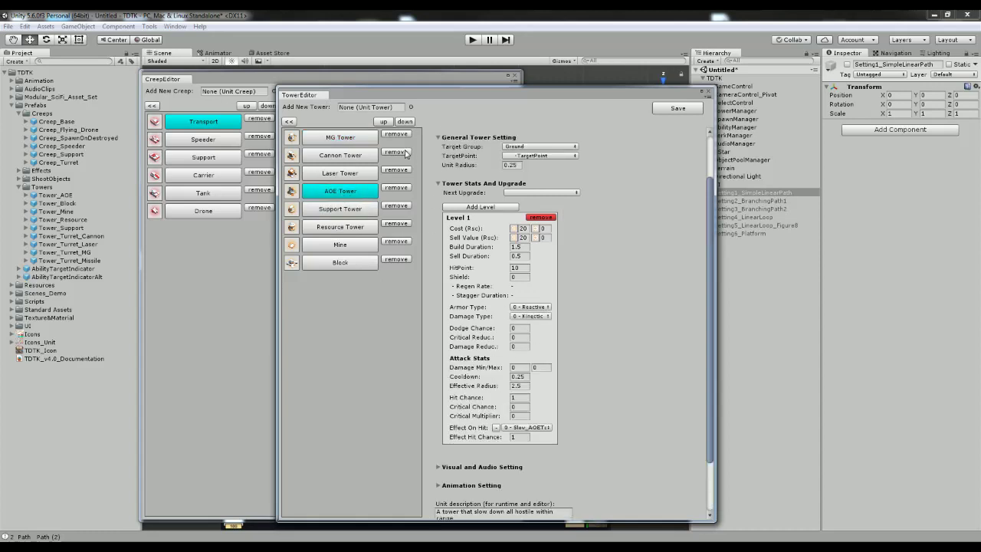
Step: Scroll through the Transport creep's settings with its type left as Default, then close the Creep Editor
left_click(239, 294)
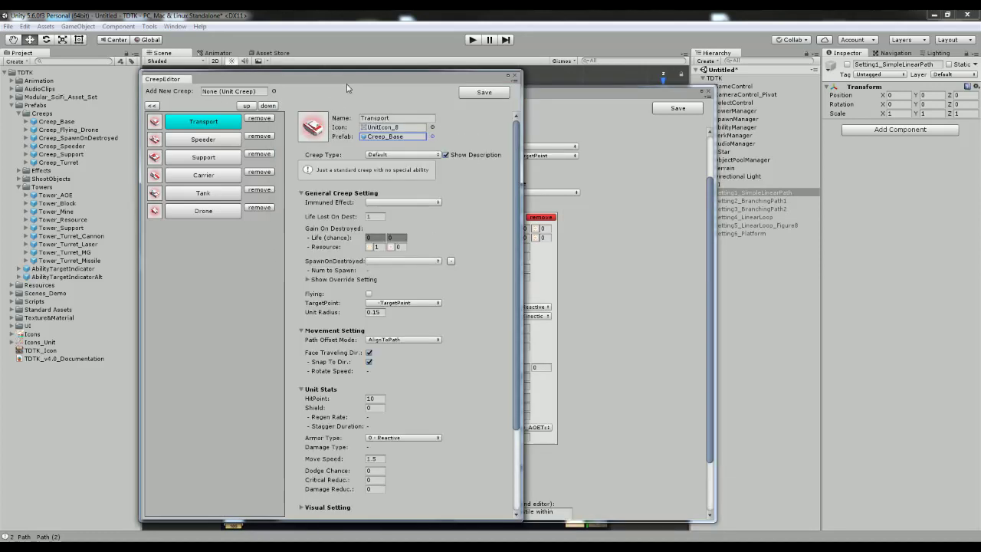
left_click_drag(345, 79, 371, 69)
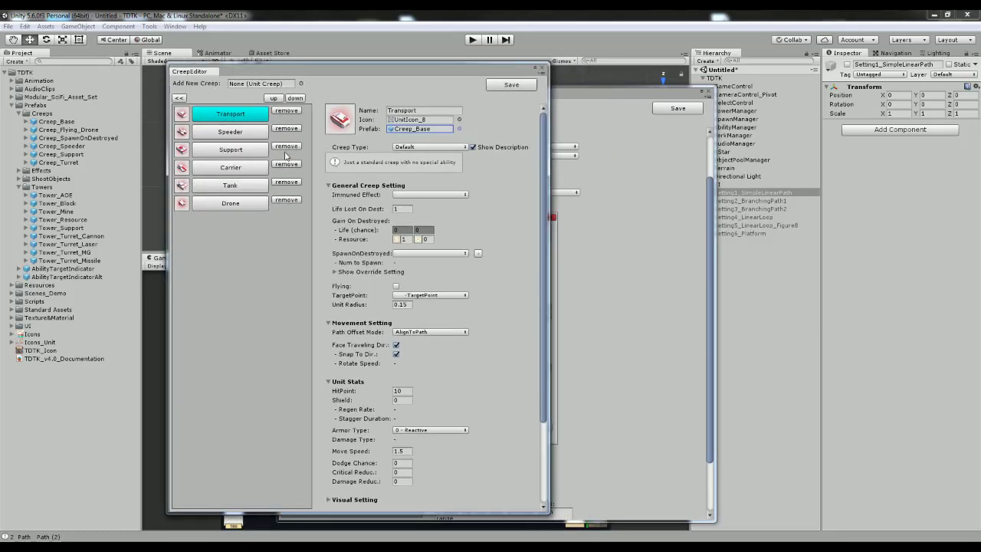
left_click(426, 148)
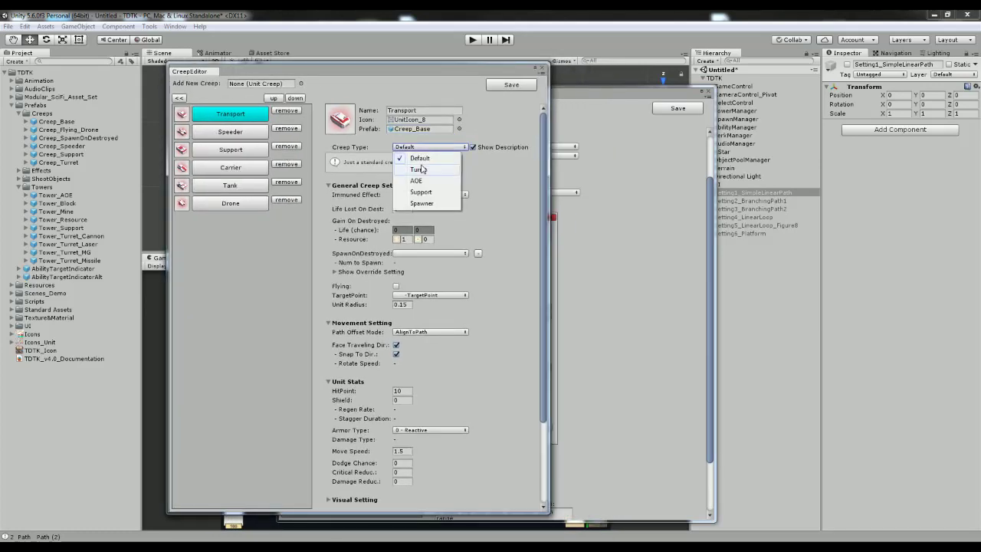
left_click(327, 302)
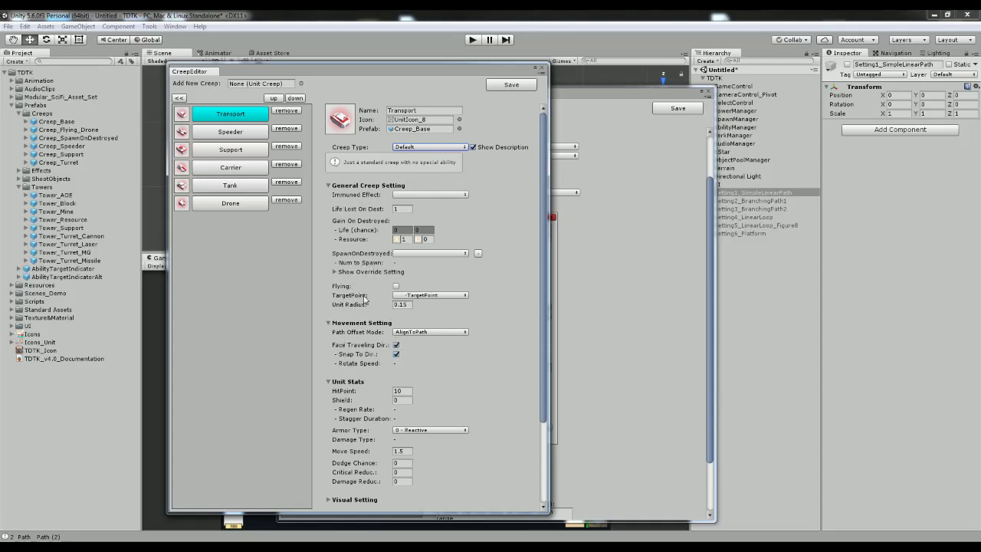
scroll(369, 302, "down", 3)
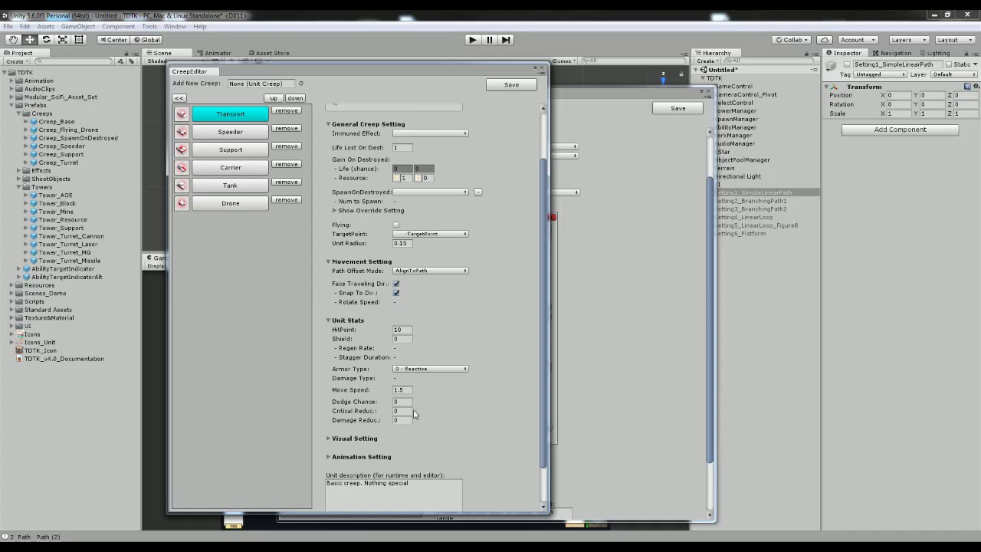
scroll(364, 286, "up", 3)
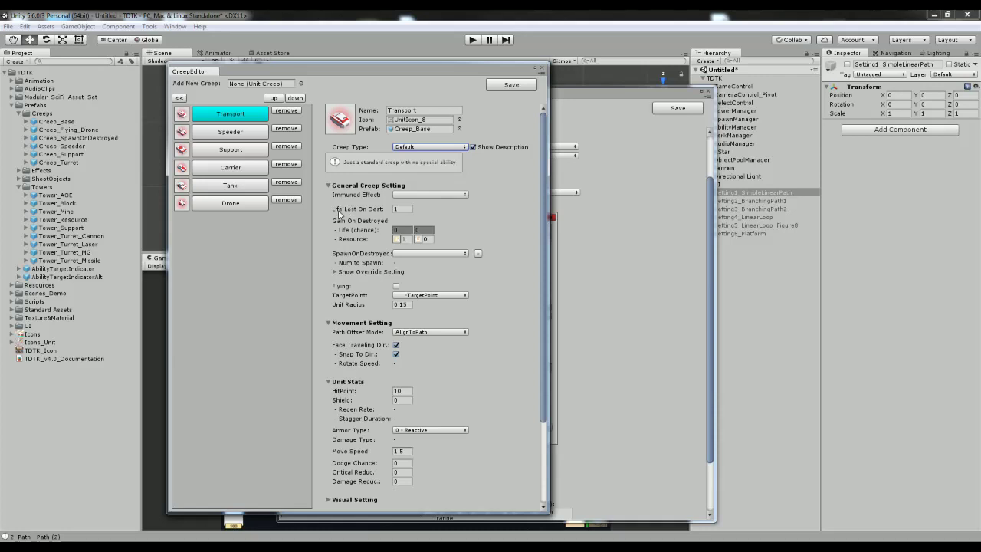
scroll(357, 220, "down", 5)
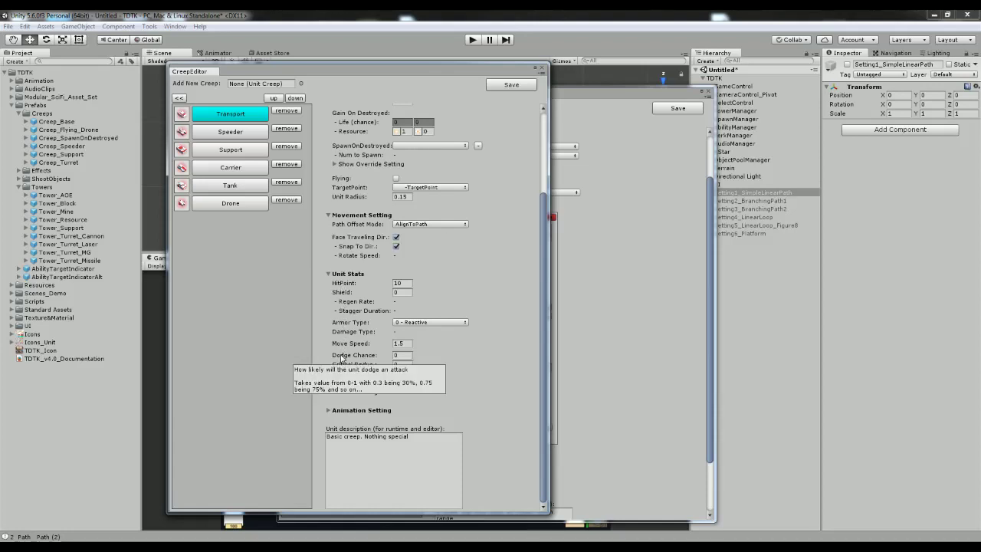
left_click(541, 69)
Step: Close the Tower Editor, make the Game view taller, and create a new TDTK scene
left_click(708, 93)
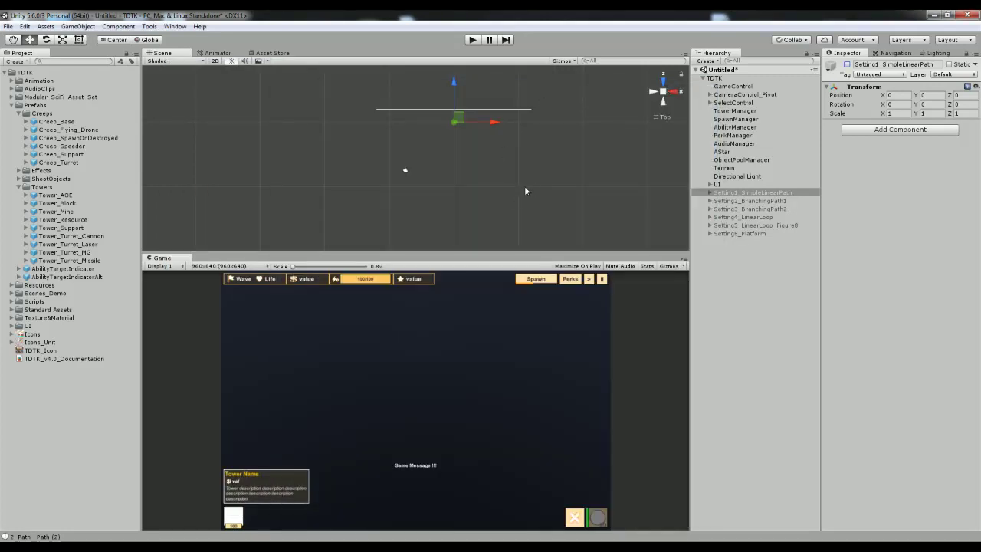
left_click_drag(512, 253, 512, 218)
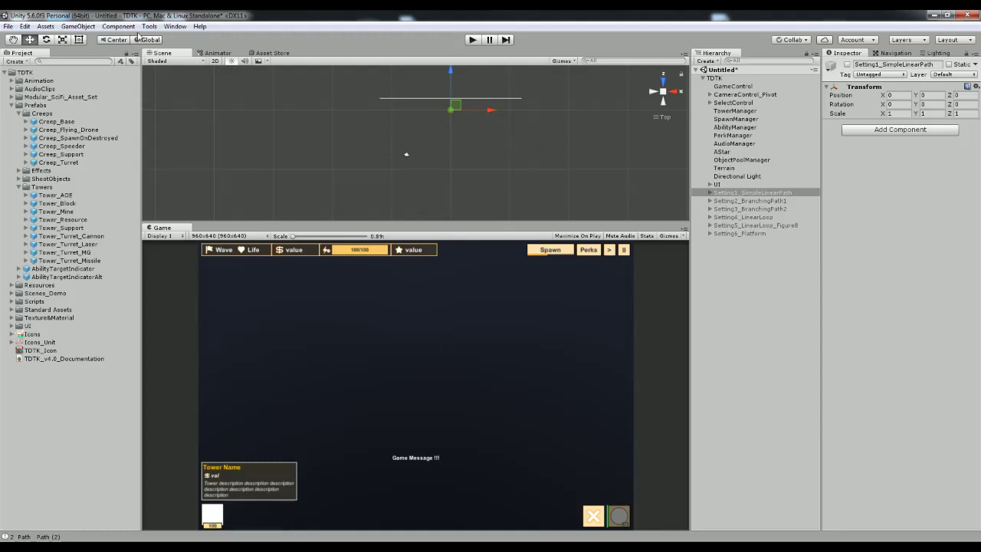
left_click(196, 33)
left_click(224, 40)
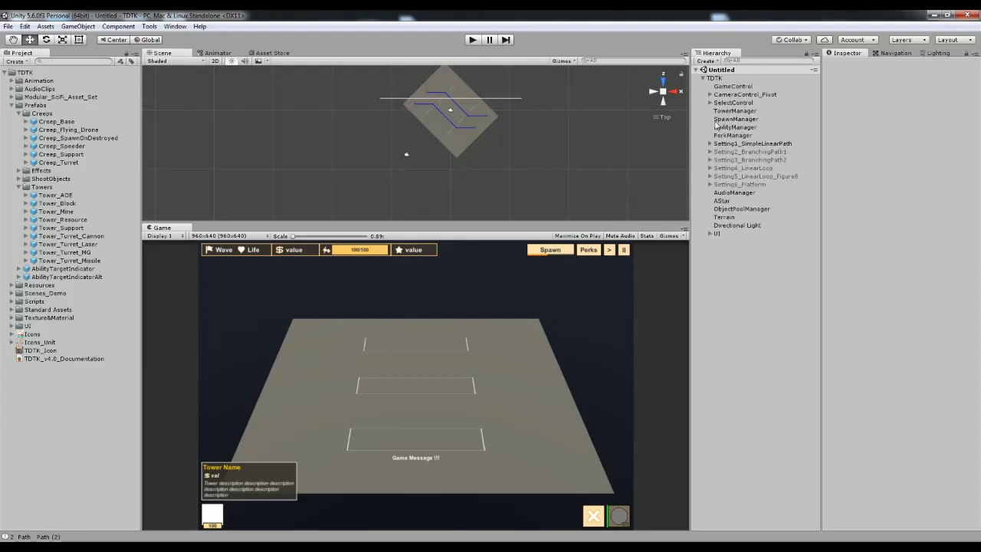
Step: Check the AbilityManager and PerkManager settings in the Inspector, then start play mode
left_click(734, 128)
left_click(738, 136)
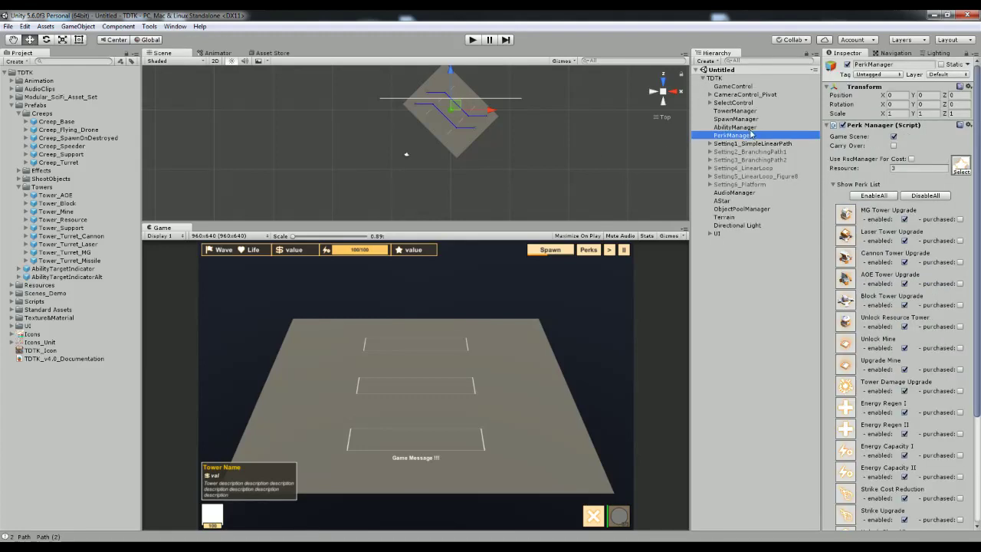
left_click(734, 129)
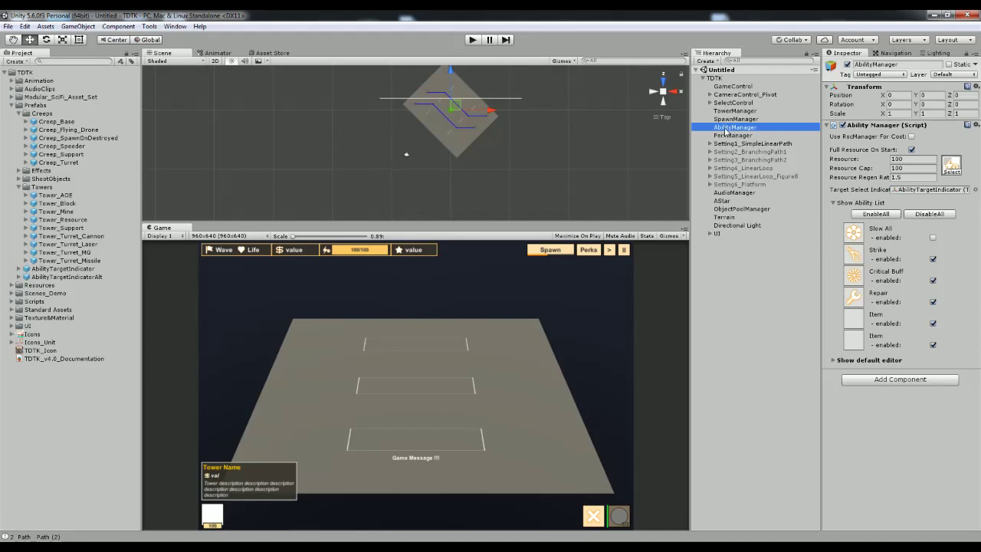
left_click(472, 39)
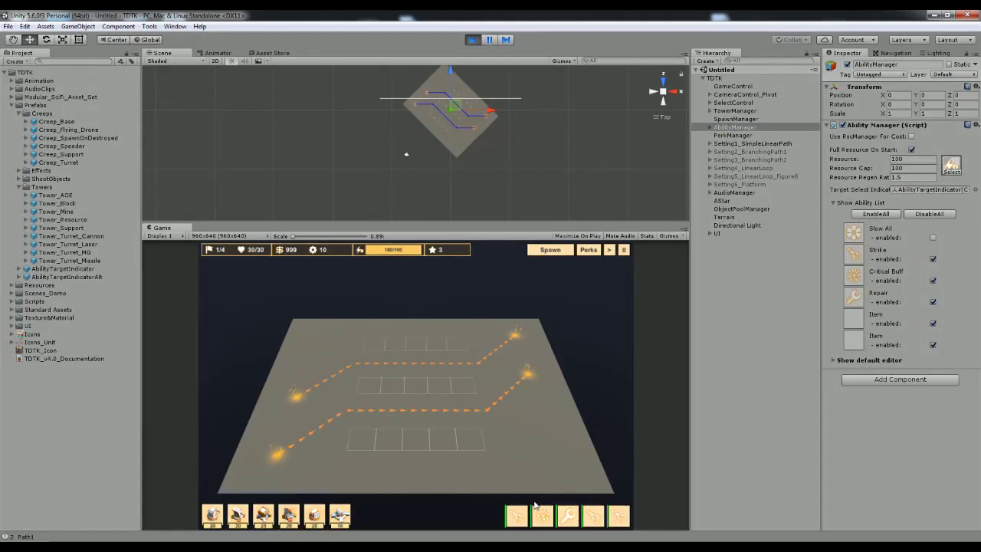
Step: Cast the Strike ability on the map near the path, then stop the game
left_click(519, 519)
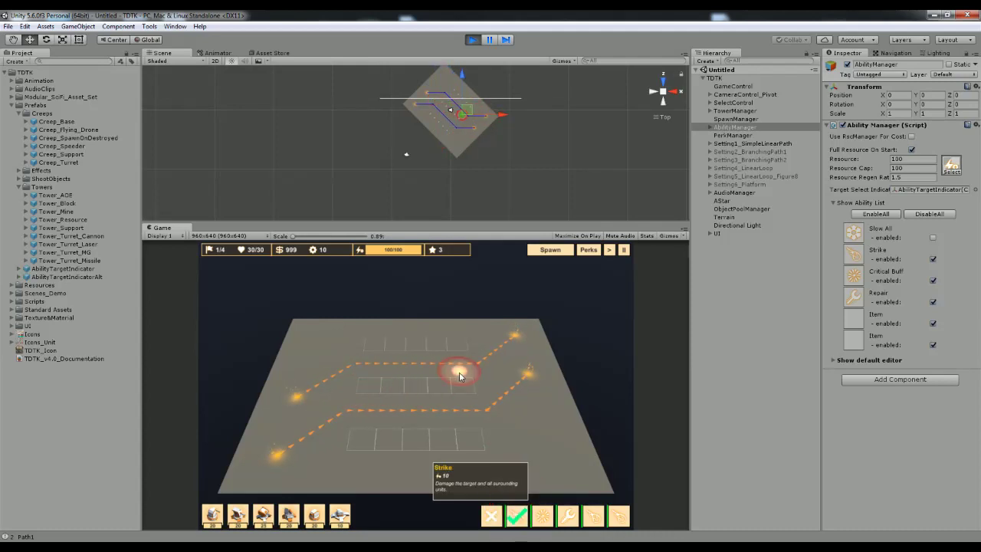
left_click(458, 371)
left_click(471, 40)
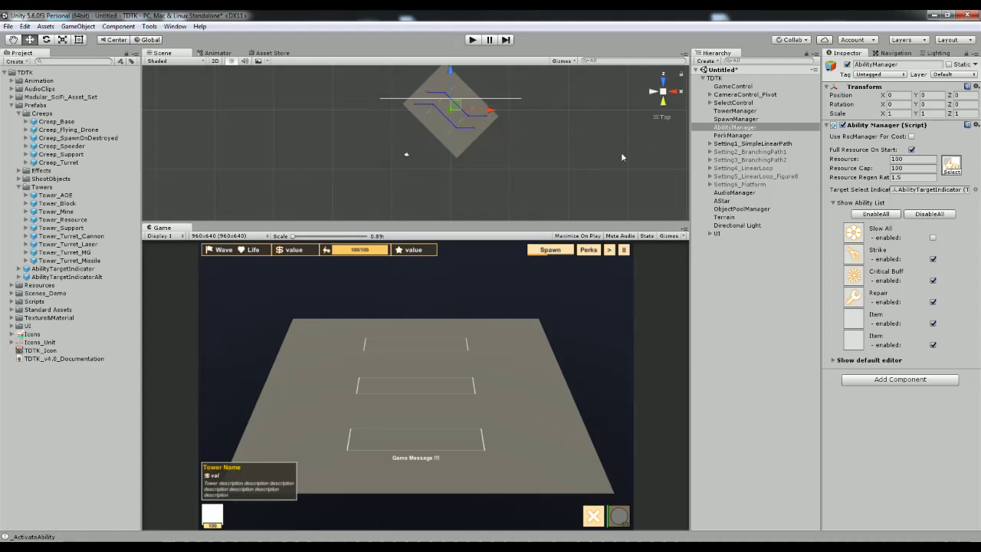
left_click(148, 29)
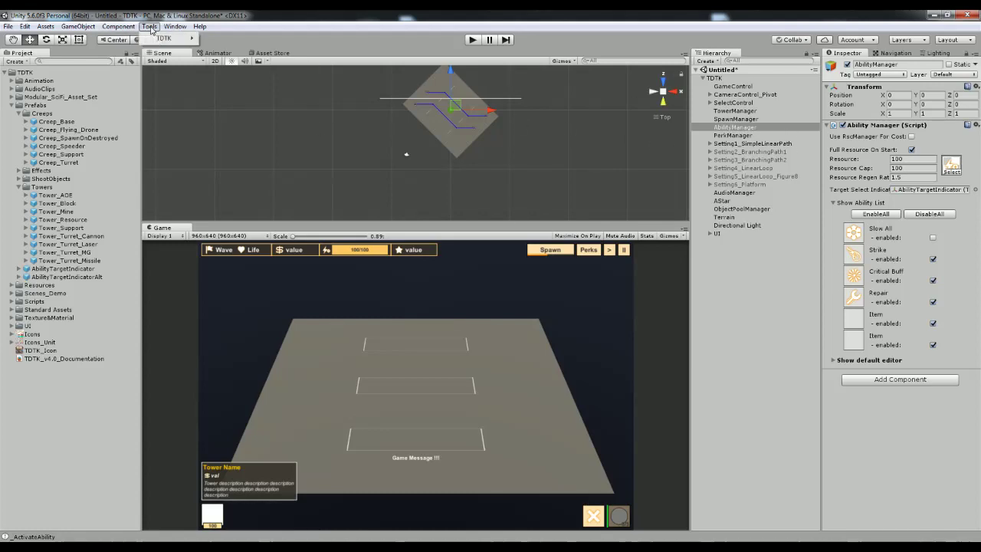
mouse_move(197, 40)
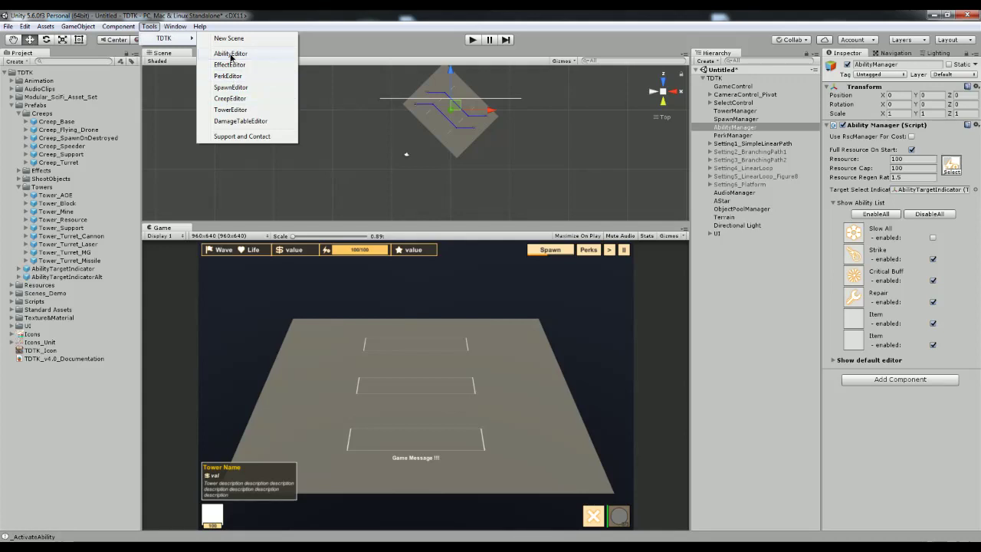
left_click(231, 54)
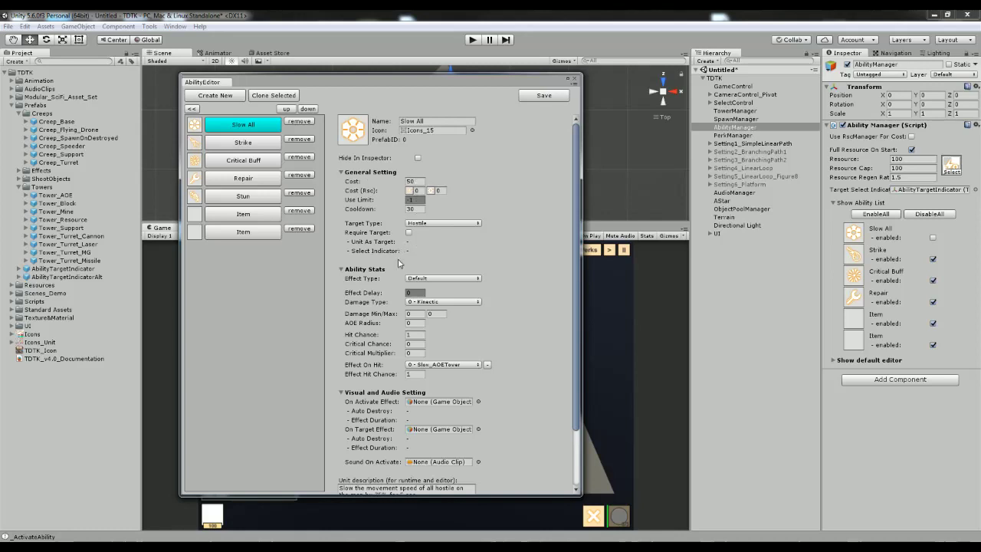
scroll(423, 334, "down", 3)
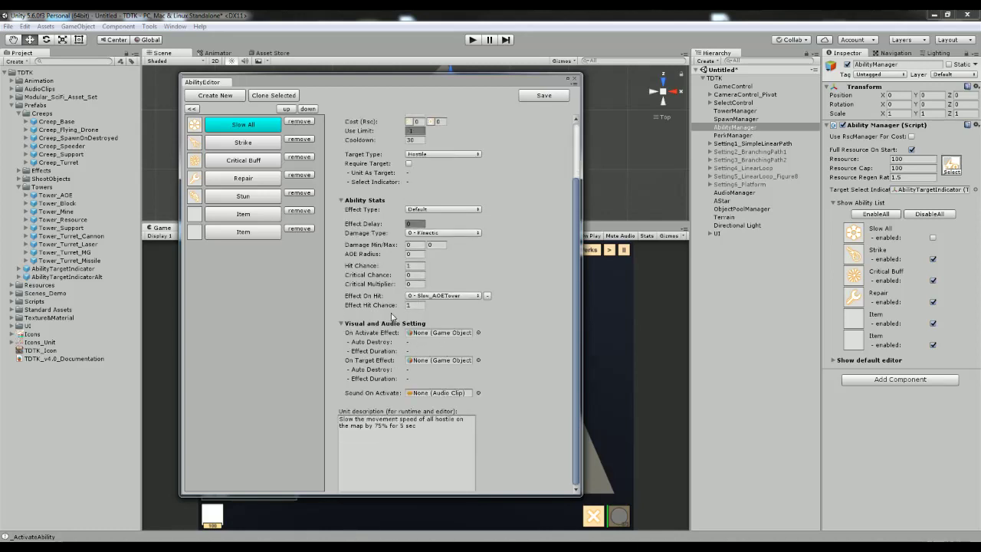
left_click(576, 79)
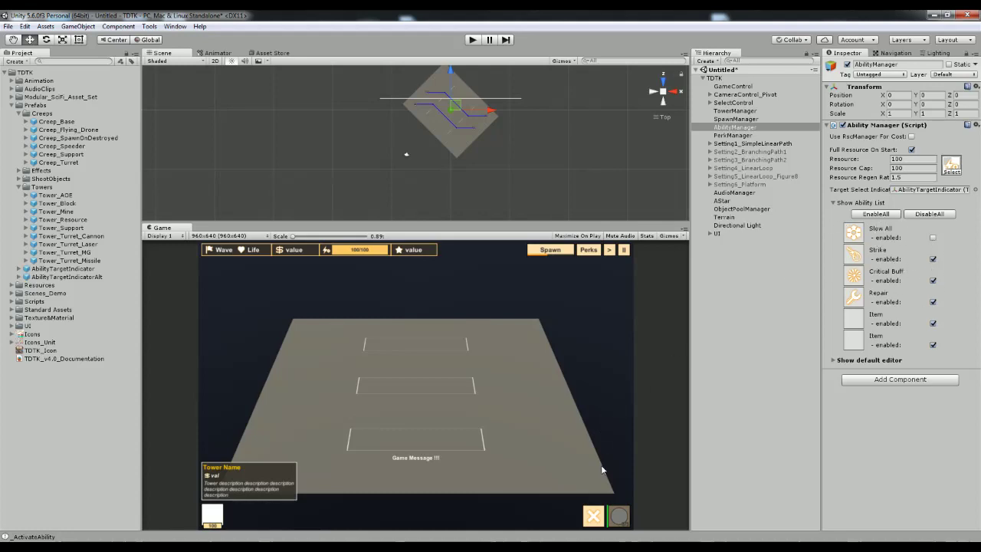
Step: Play-test casting Critical Buff on the game floor, stop with Ctrl+P, and bring up the TDTK menu
left_click(472, 40)
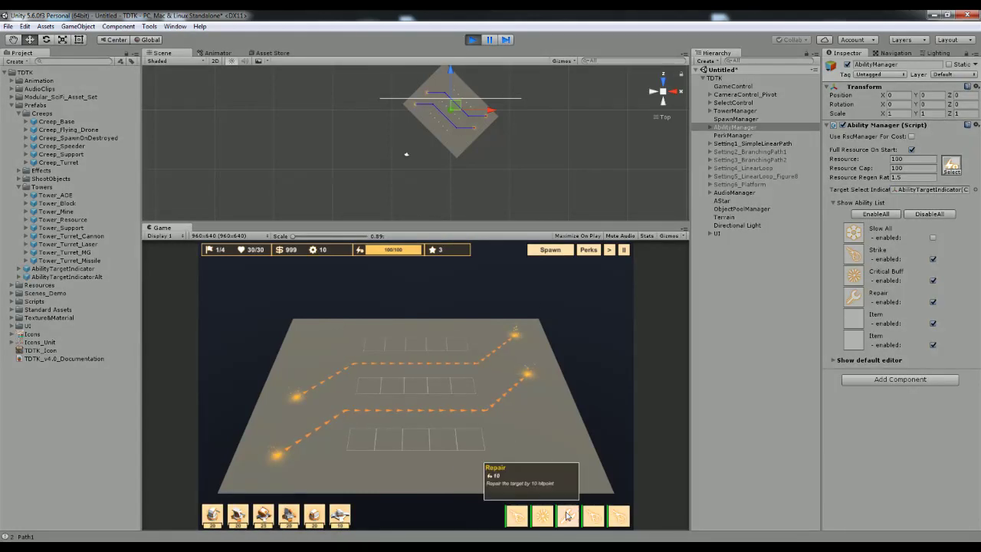
left_click(441, 408)
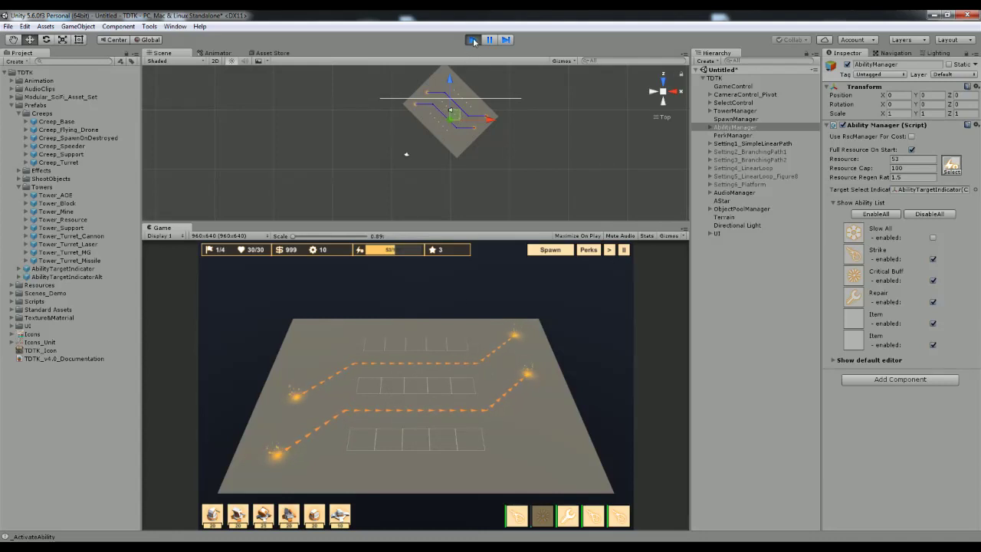
key("ctrl+p")
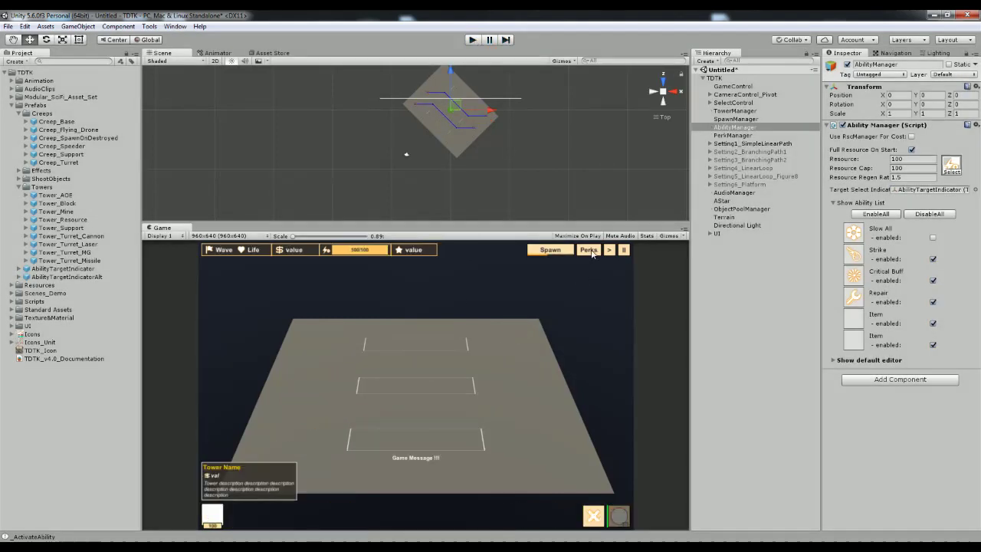
left_click(149, 26)
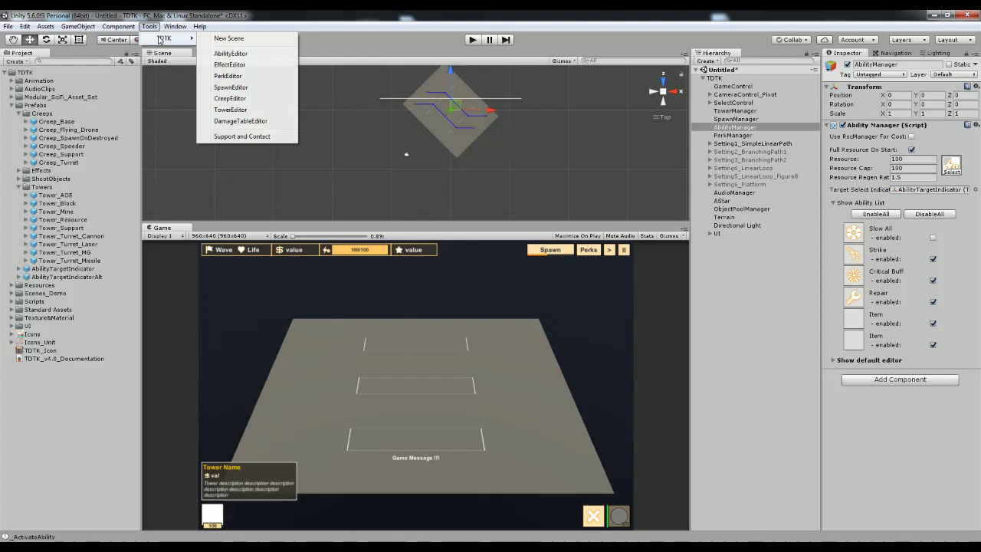
Step: Open the Perk Editor, reposition its window, and load Example_PerkMenu from Scenes_Demo
left_click(228, 77)
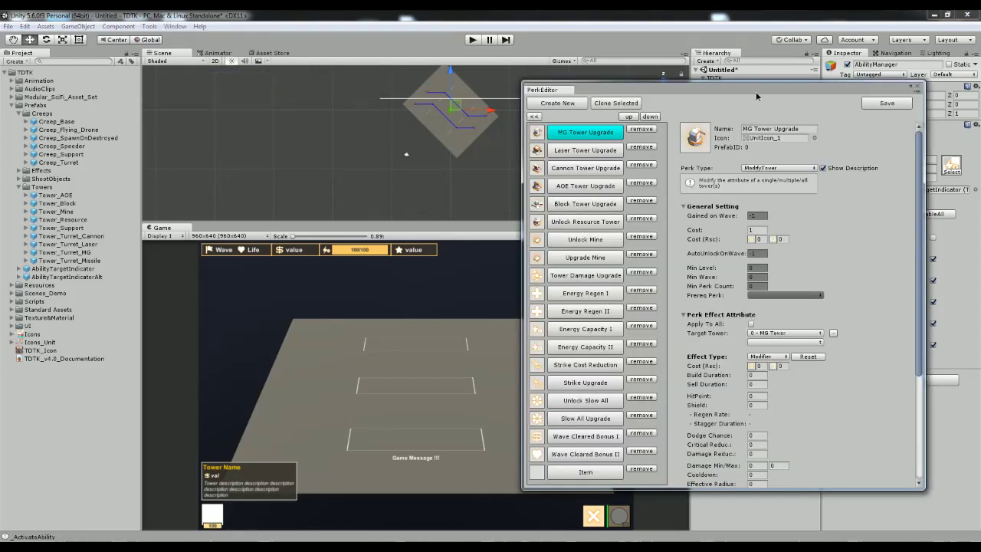
left_click_drag(756, 91, 466, 83)
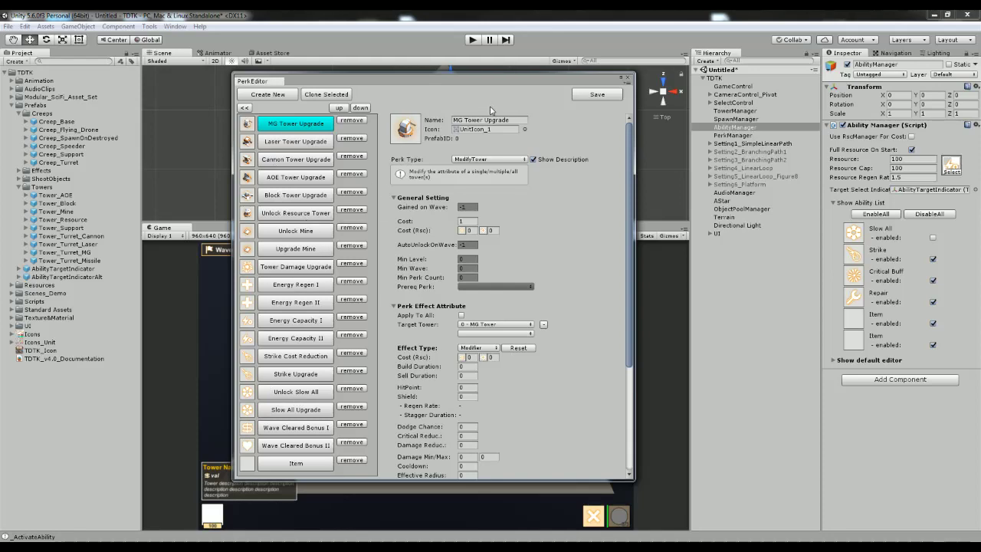
left_click_drag(514, 86, 440, 91)
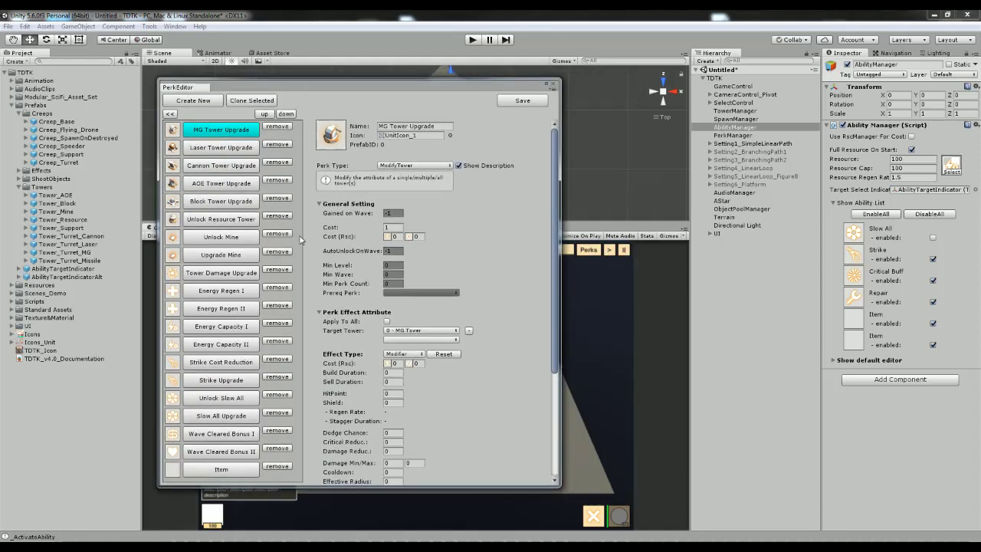
left_click_drag(288, 87, 483, 96)
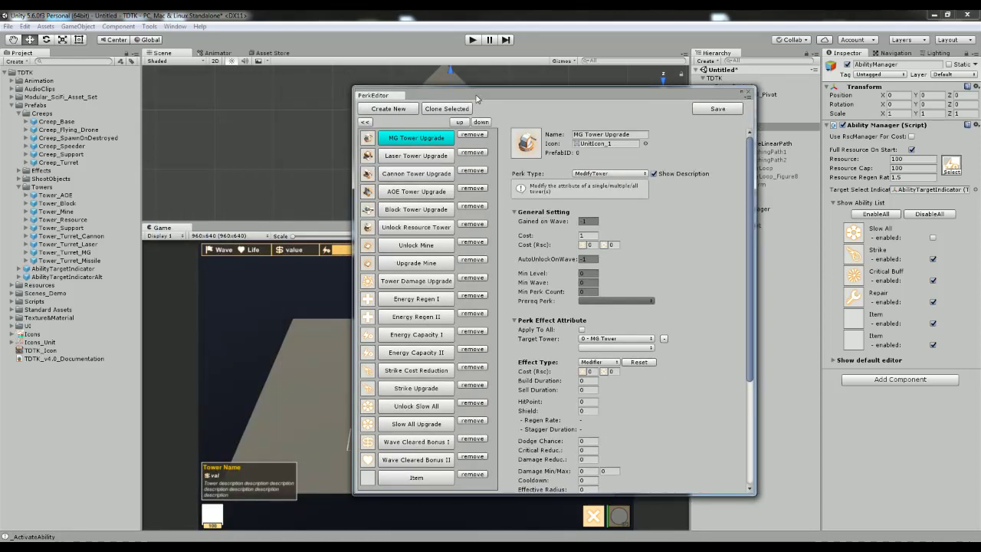
left_click_drag(644, 98, 474, 95)
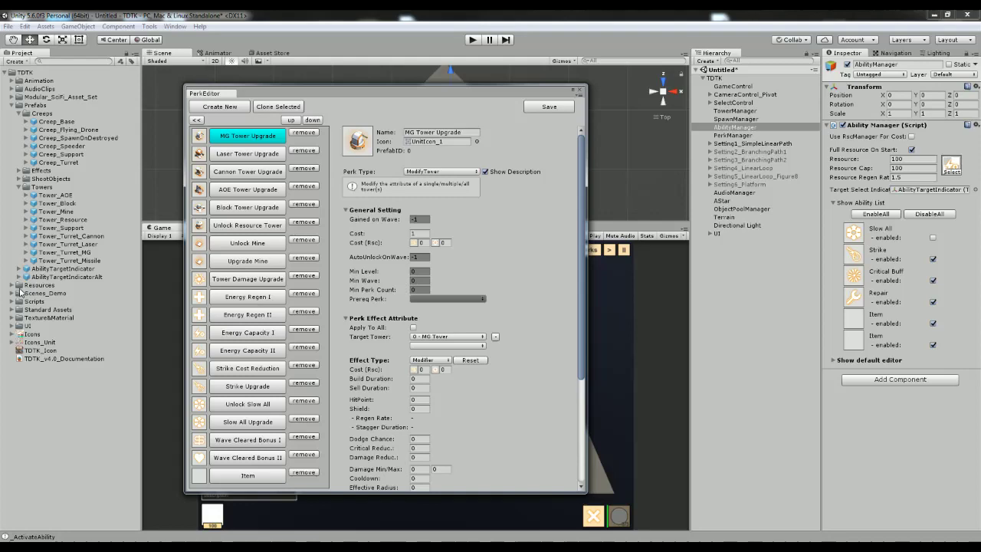
left_click(11, 293)
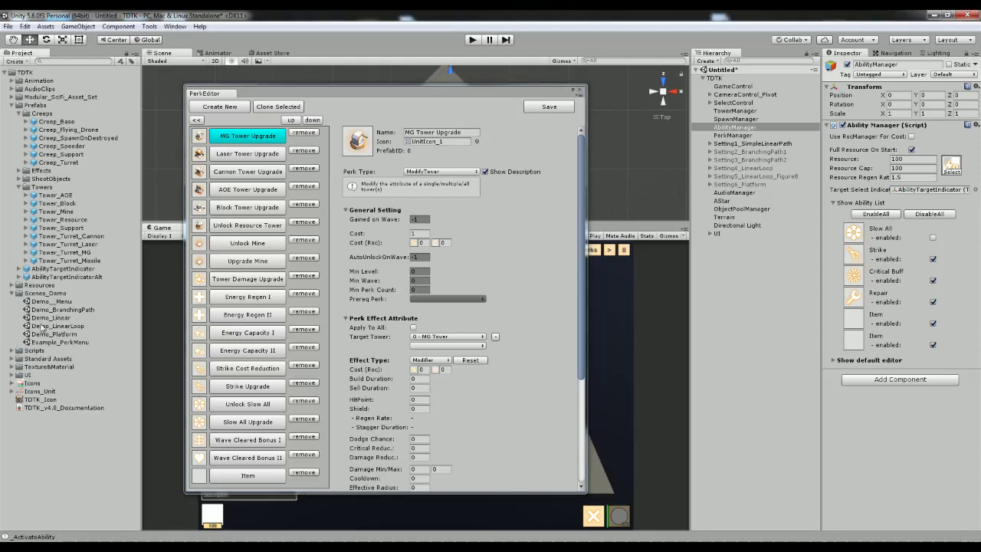
double_click(48, 342)
Step: Load Example_PerkMenu without saving, move the Perk Editor aside, and run the scene
left_click(518, 301)
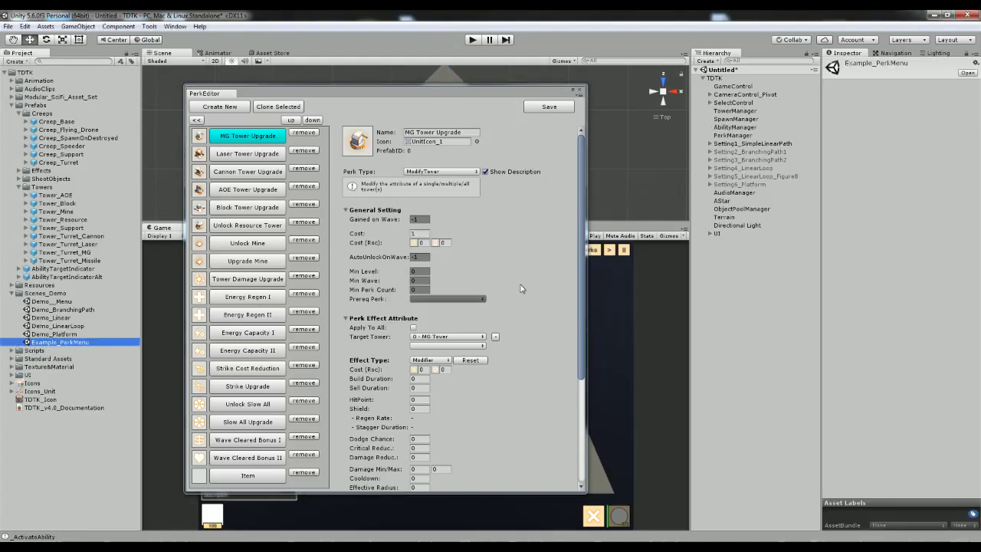
left_click_drag(464, 92, 850, 98)
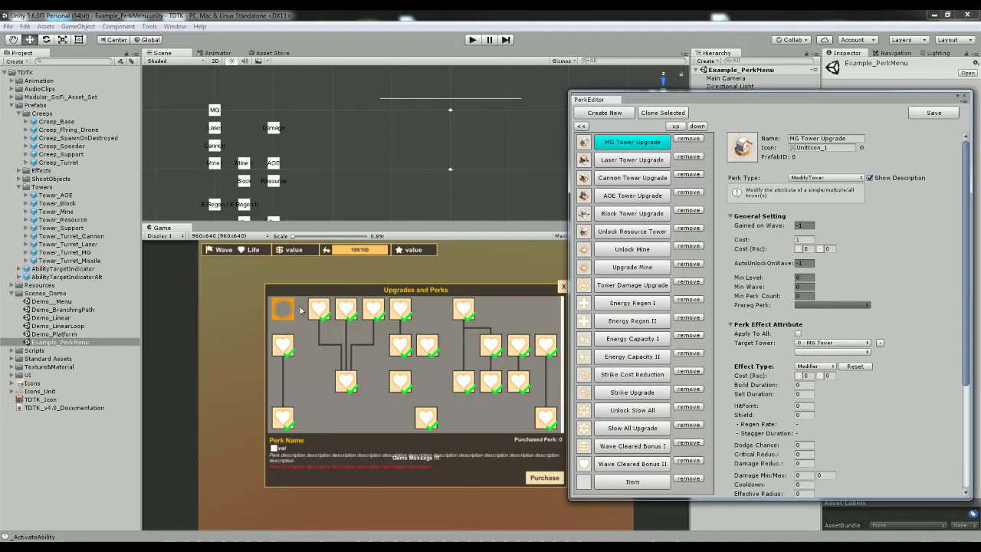
left_click(472, 41)
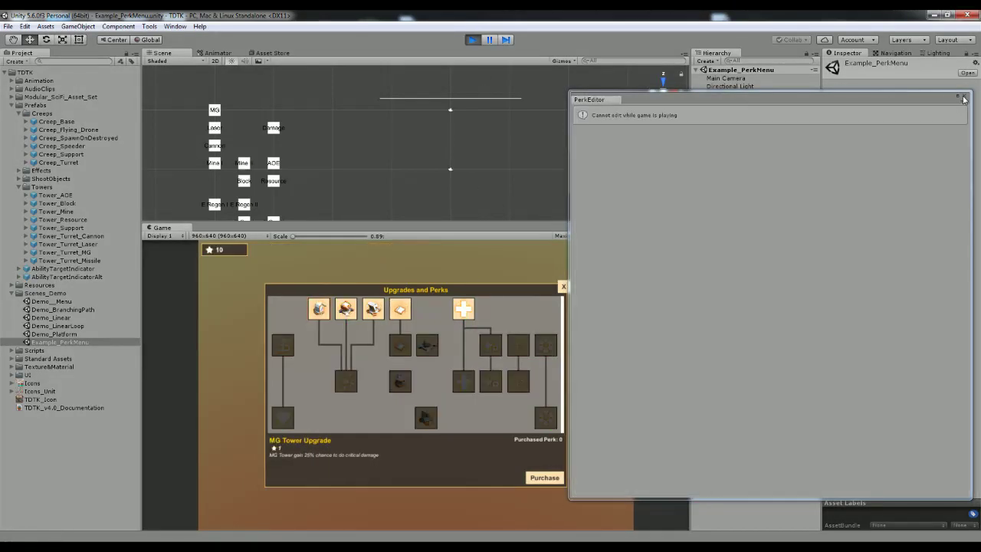
Step: Read the Tower Damage, Energy, AOE Tower and Unlock Resource Tower perks, then stop the game
left_click(402, 310)
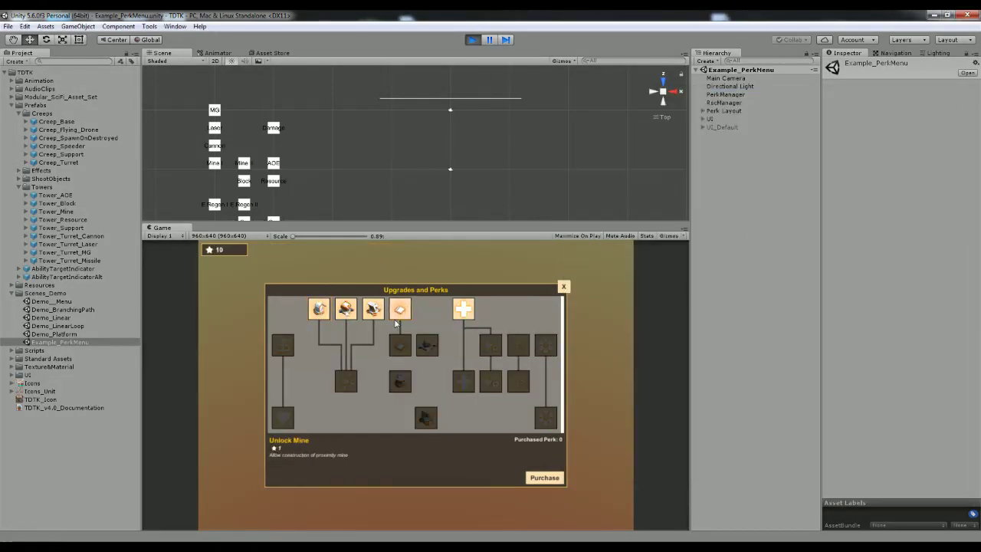
left_click(349, 376)
left_click(484, 350)
left_click(489, 383)
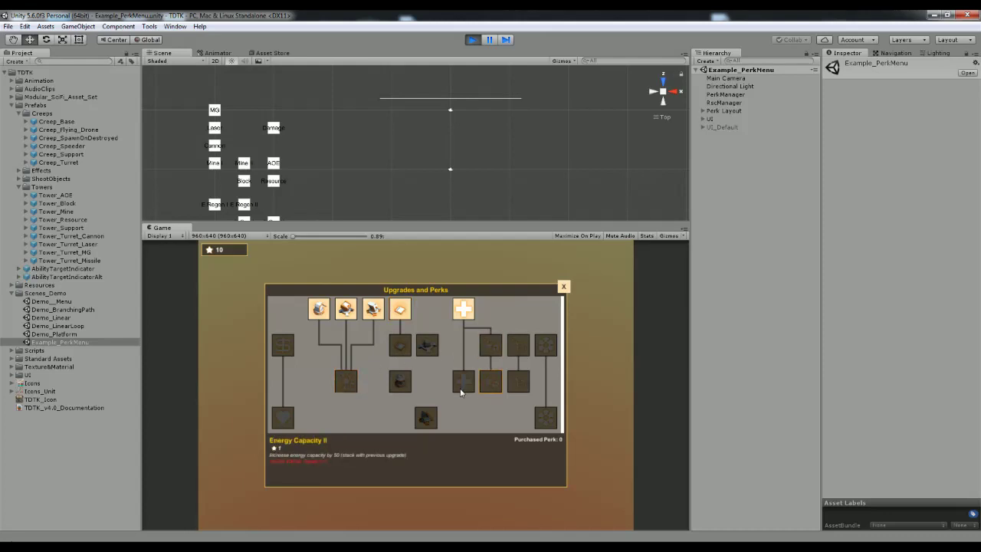
left_click(464, 387)
left_click(426, 418)
left_click(397, 388)
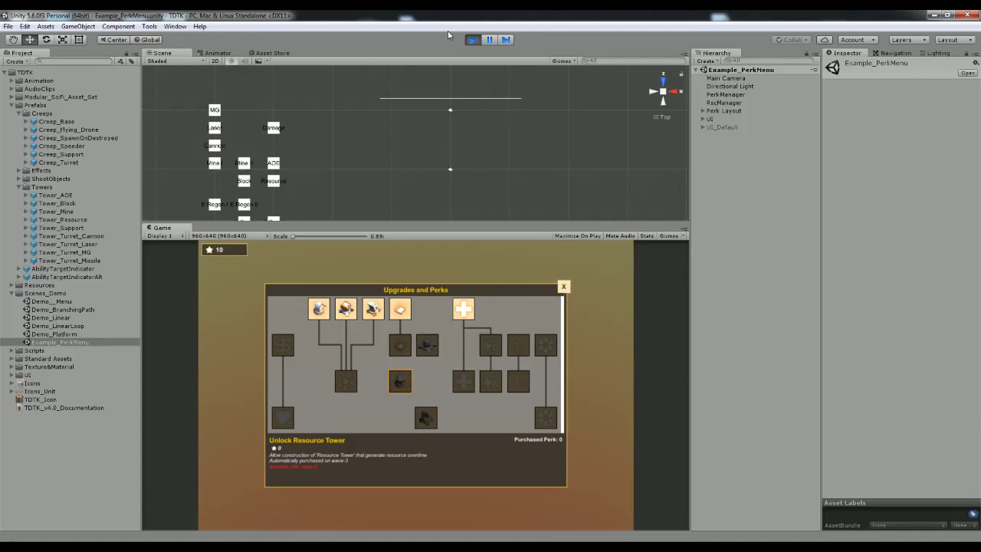
left_click(473, 40)
Step: Bring up the Perk Editor from the TDTK menu and move its window left
left_click(149, 26)
mouse_move(169, 39)
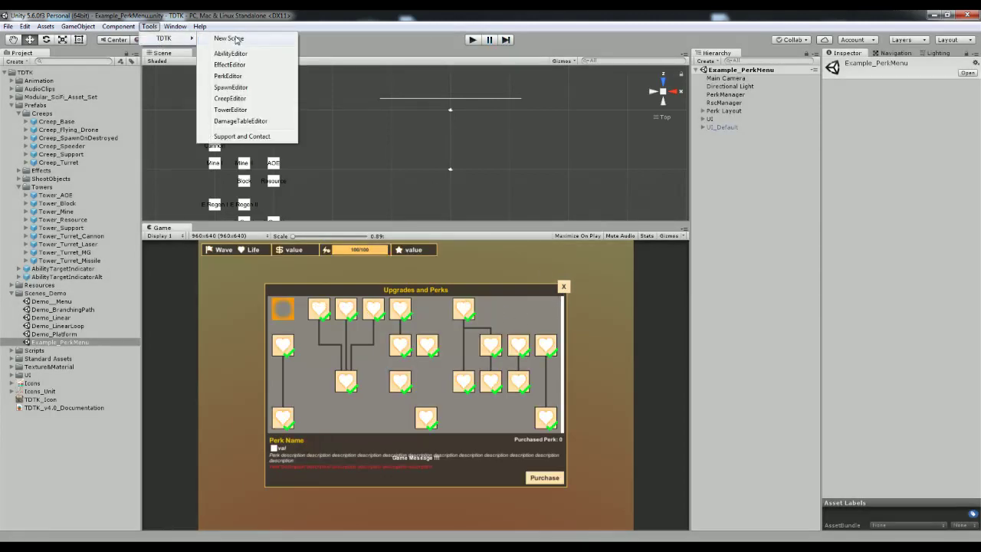
left_click(227, 76)
left_click_drag(697, 92, 340, 92)
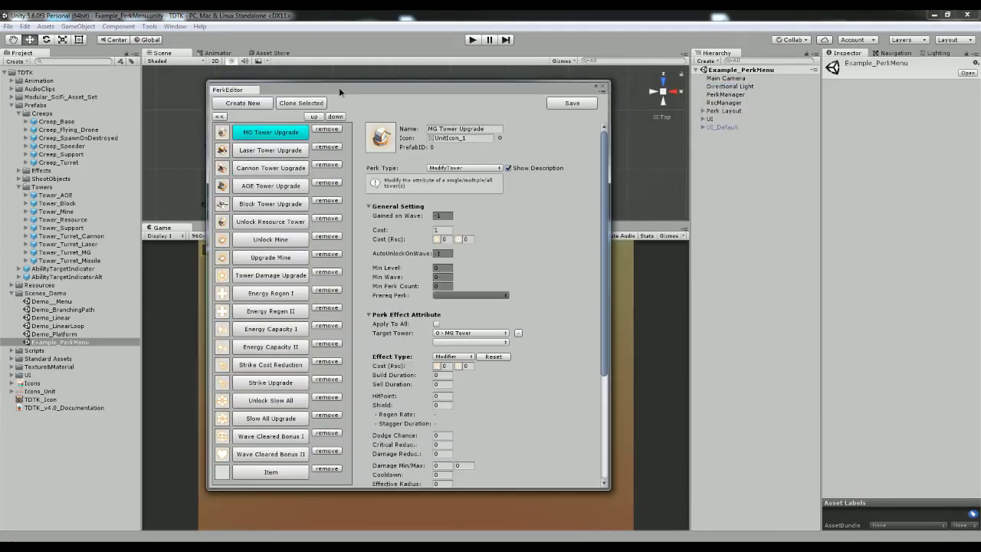
Step: Review MG Tower Upgrade's settings, keeping its perk type as ModifyTower
left_click(480, 169)
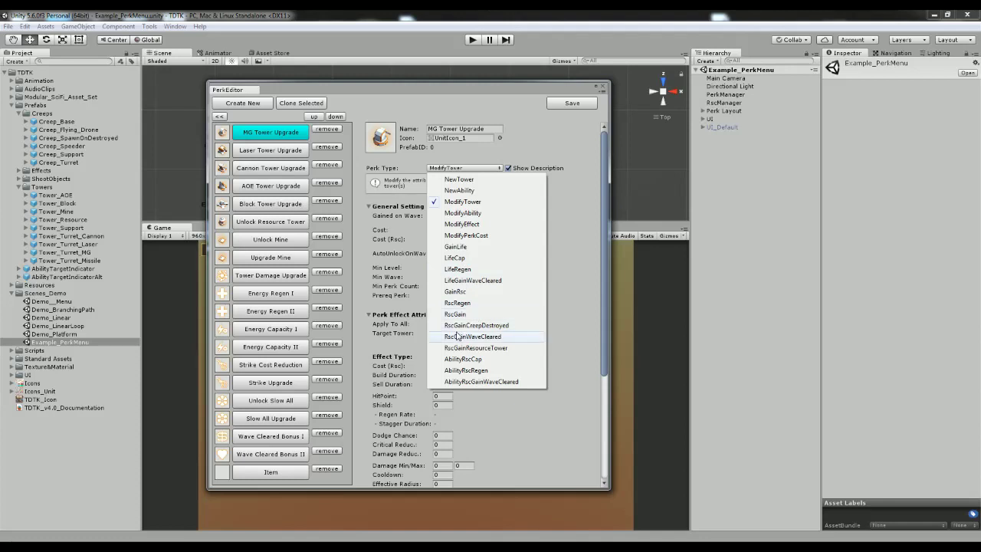
left_click(583, 258)
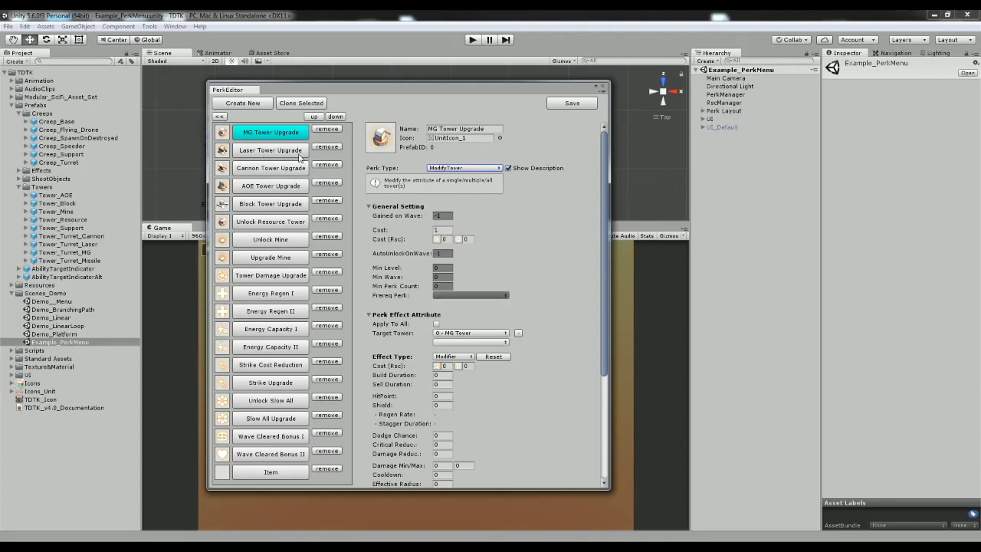
scroll(392, 246, "down", 4)
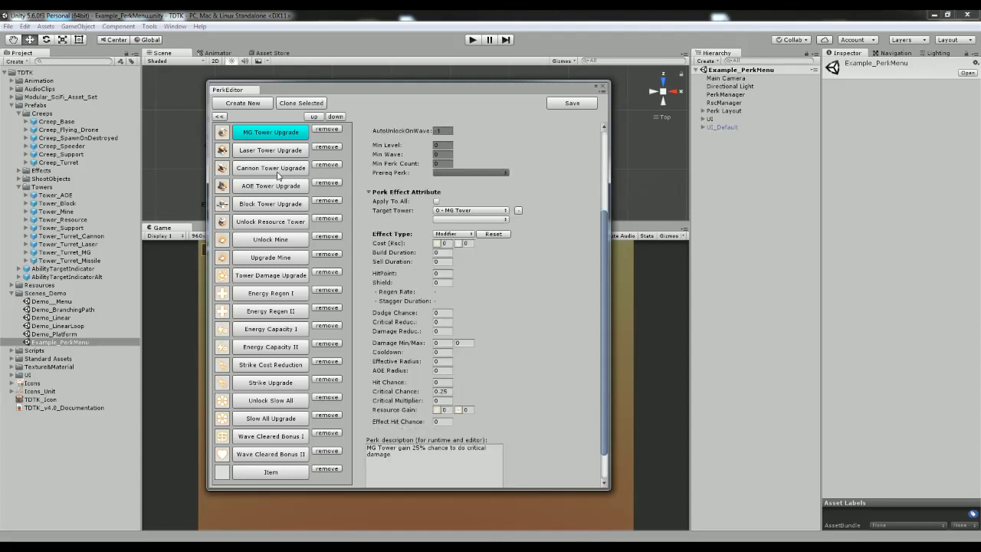
scroll(472, 258, "up", 4)
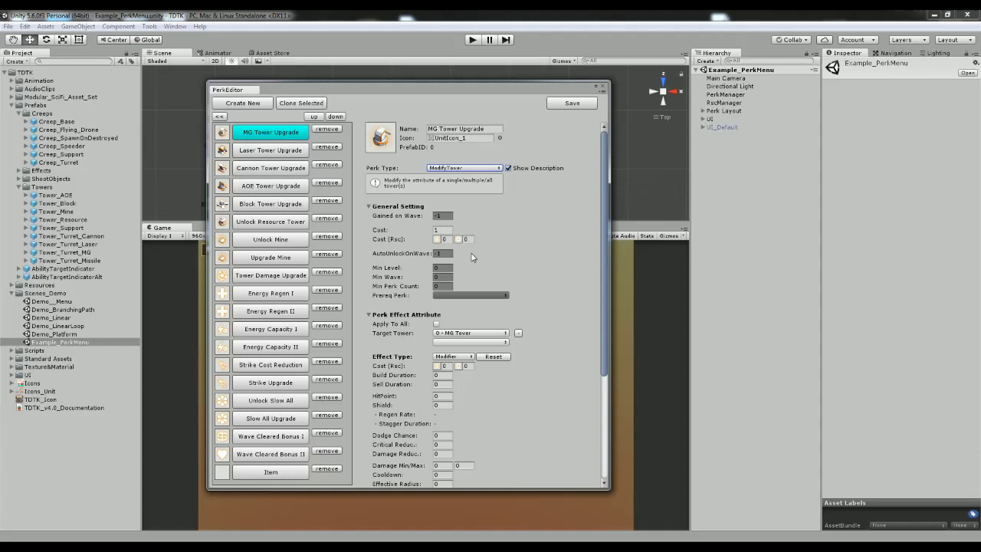
scroll(380, 283, "down", 3)
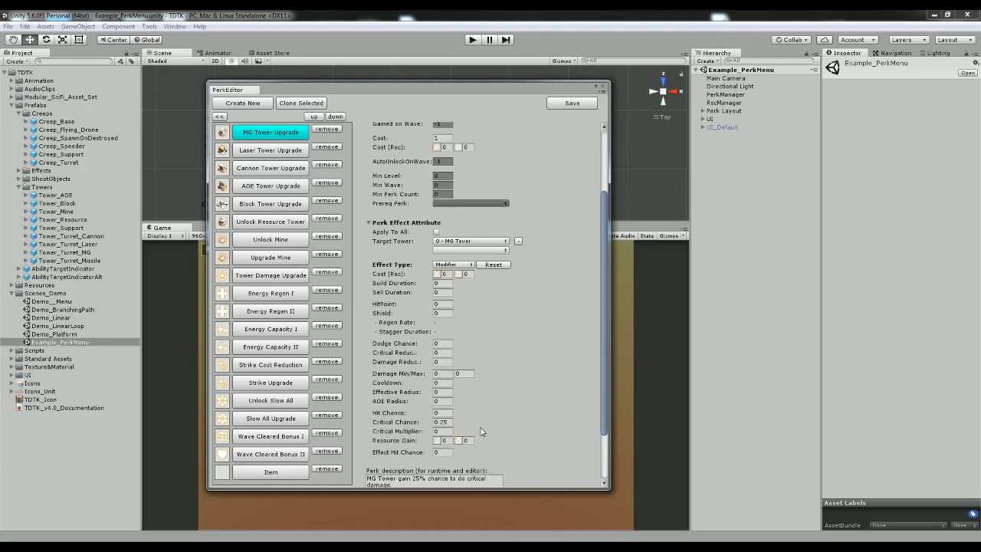
scroll(404, 283, "up", 3)
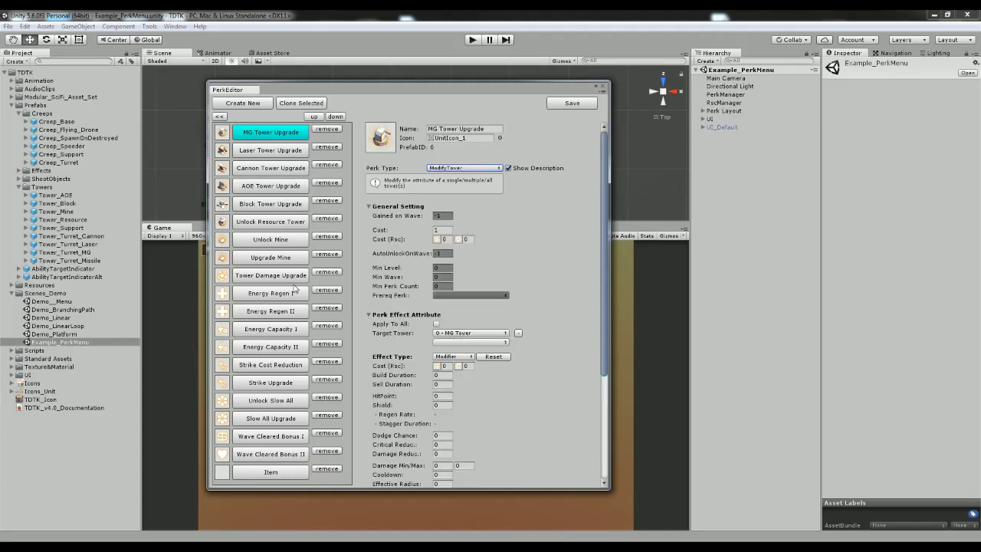
Step: Compare the Unlock Mine and Upgrade Mine perk settings, then move the Perk Editor right
left_click(254, 243)
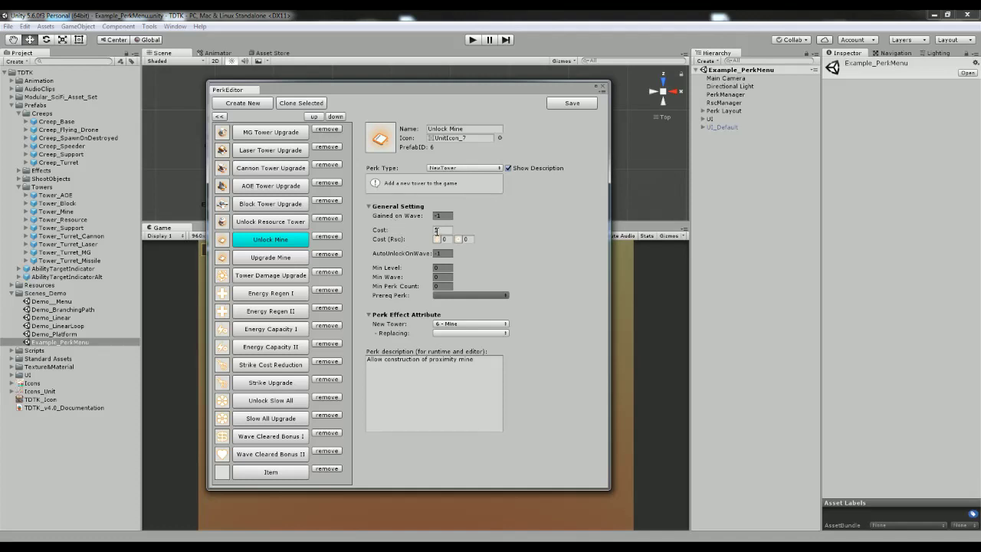
mouse_move(437, 230)
left_click(274, 259)
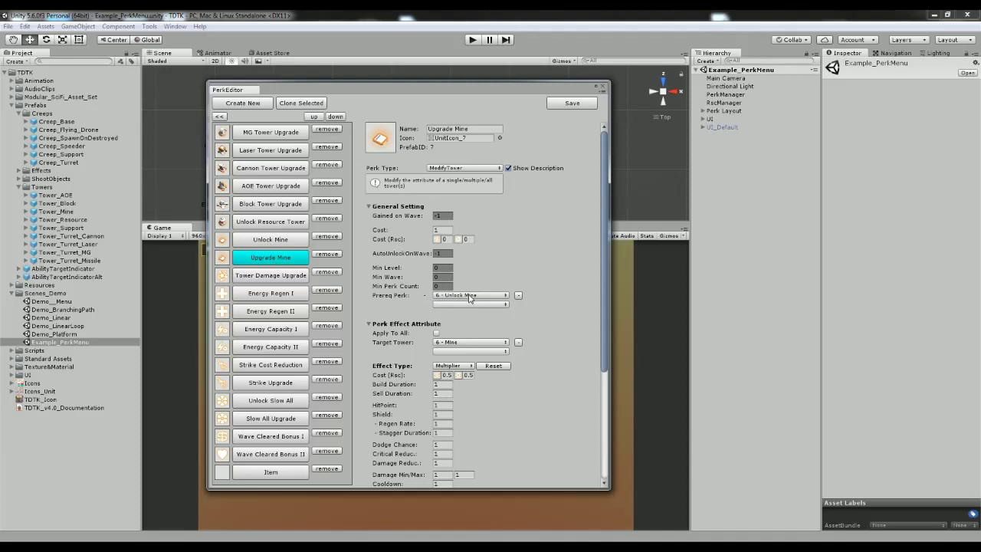
left_click(268, 243)
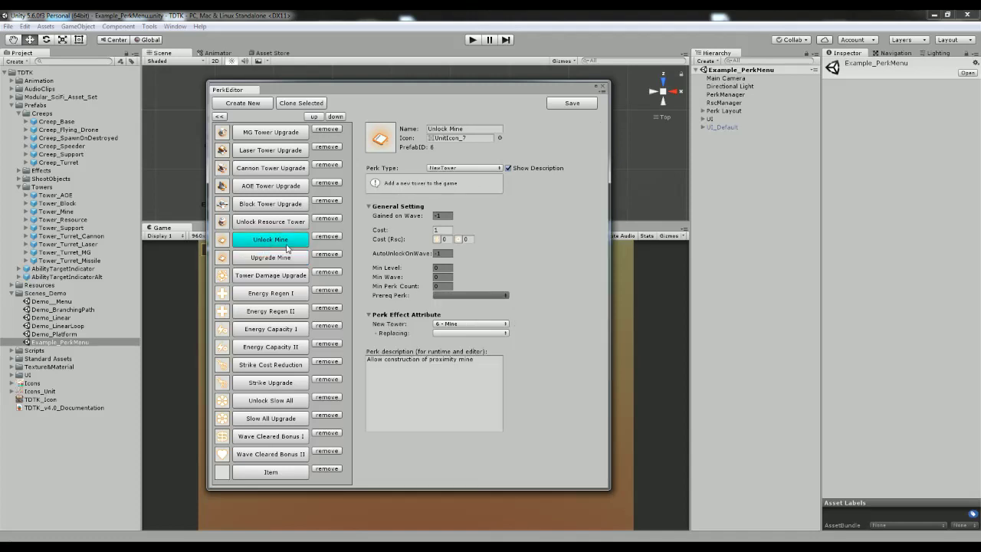
left_click(280, 259)
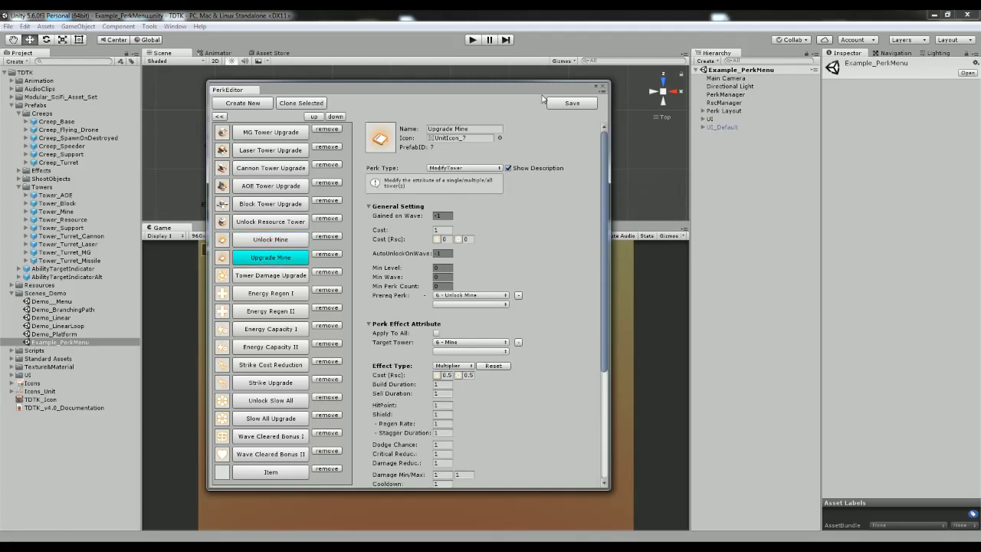
left_click_drag(536, 90, 866, 108)
Step: Run the game and read the Unlock Mine and Upgrade Mine perks in the perk panel
left_click(471, 40)
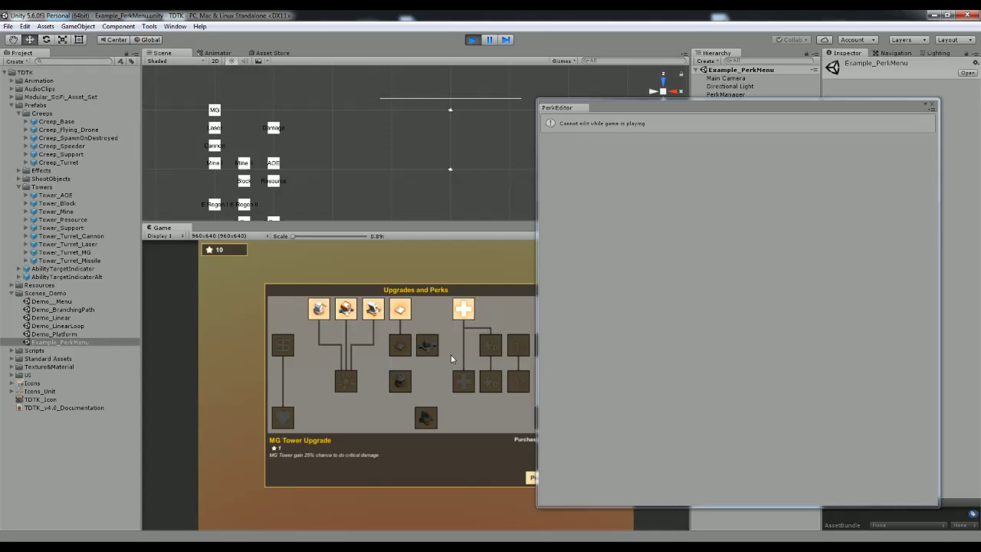
left_click_drag(658, 107, 692, 108)
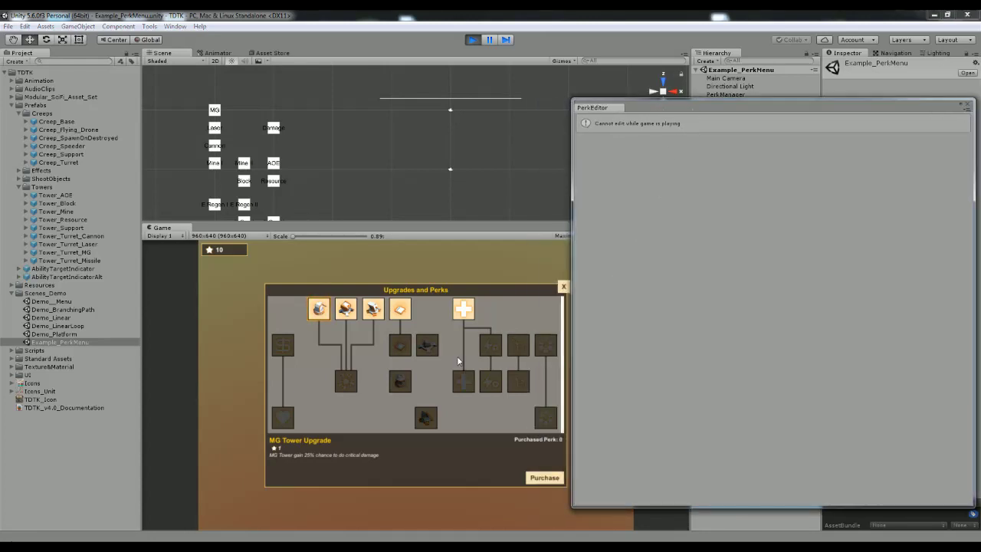
left_click(398, 309)
left_click(400, 345)
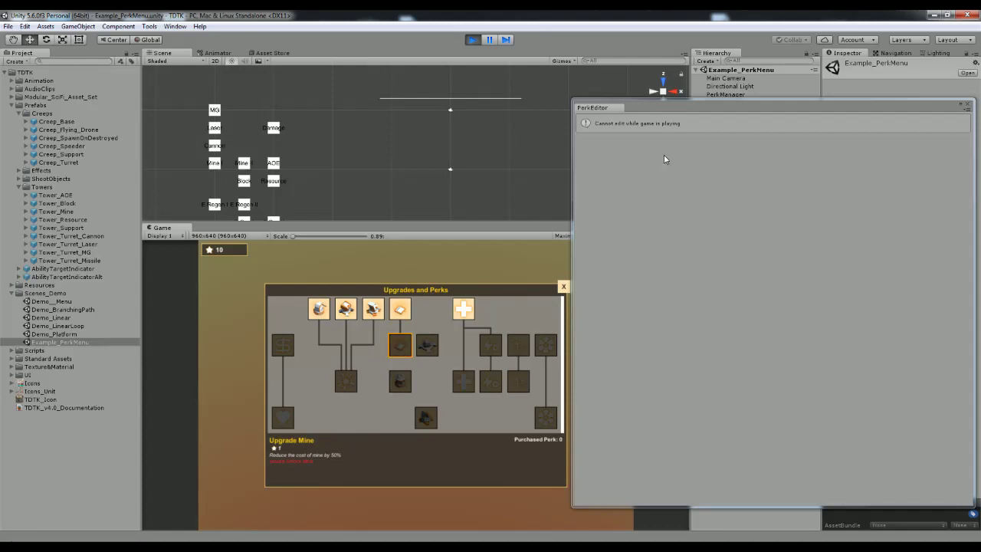
Step: Close the Perk Editor, select Unlock Mine in game, and stop play mode
left_click_drag(760, 112, 480, 97)
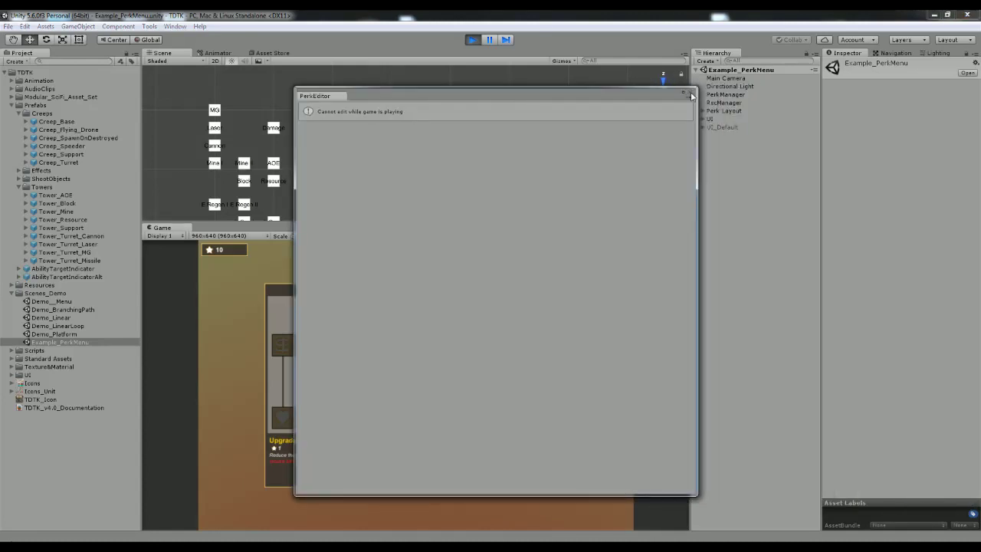
left_click(692, 90)
left_click(399, 309)
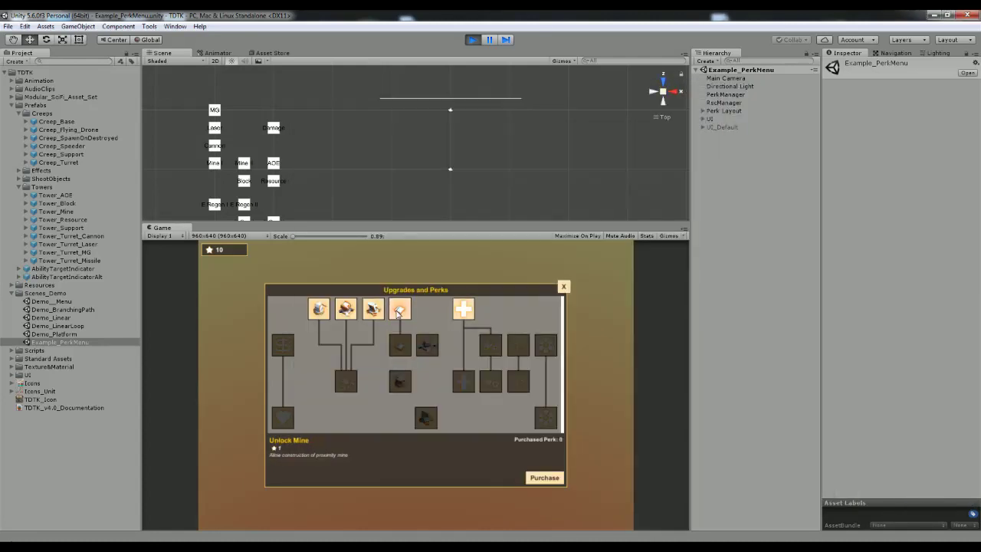
left_click(472, 40)
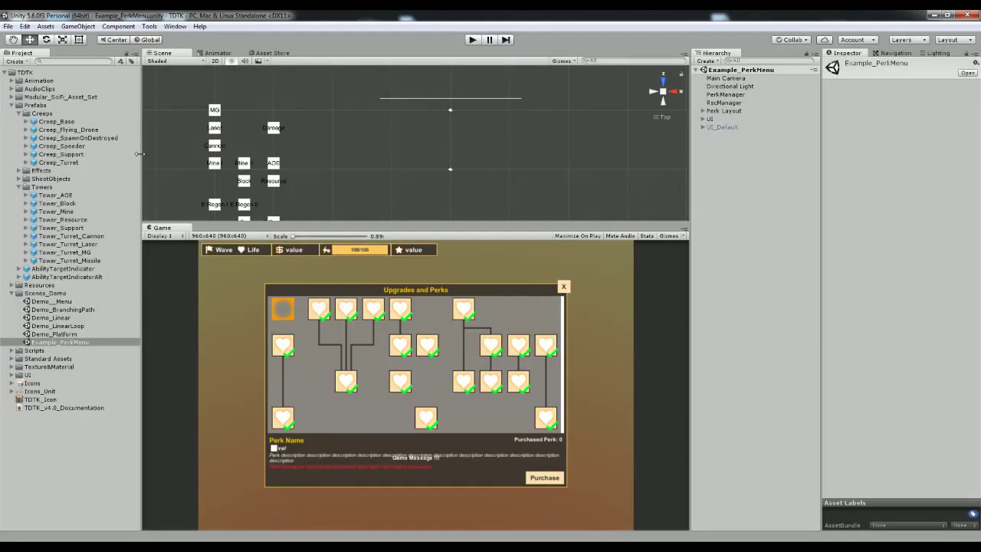
Step: Collapse Prefabs and Scenes_Demo in the Project panel and select the TDTK root folder
left_click(11, 106)
left_click(11, 122)
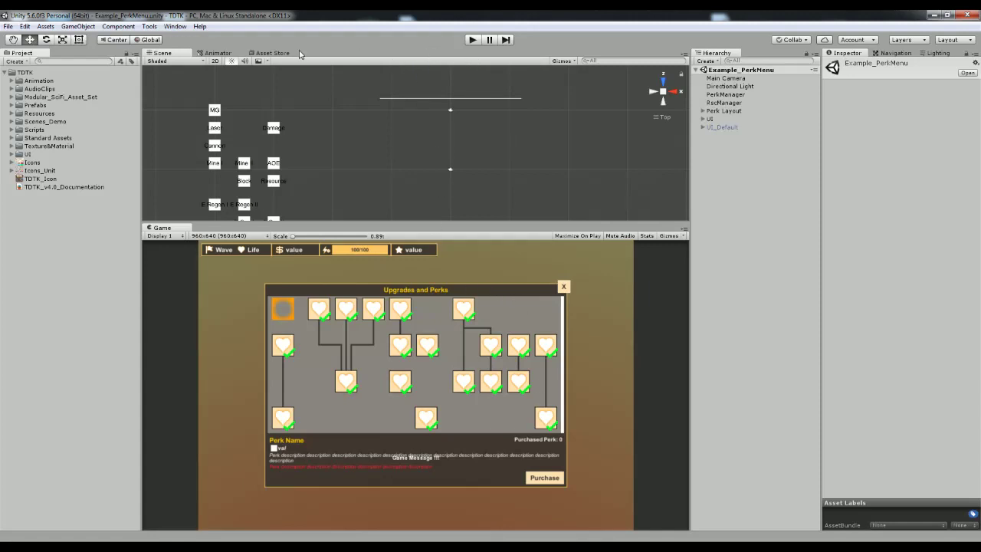
left_click(48, 71)
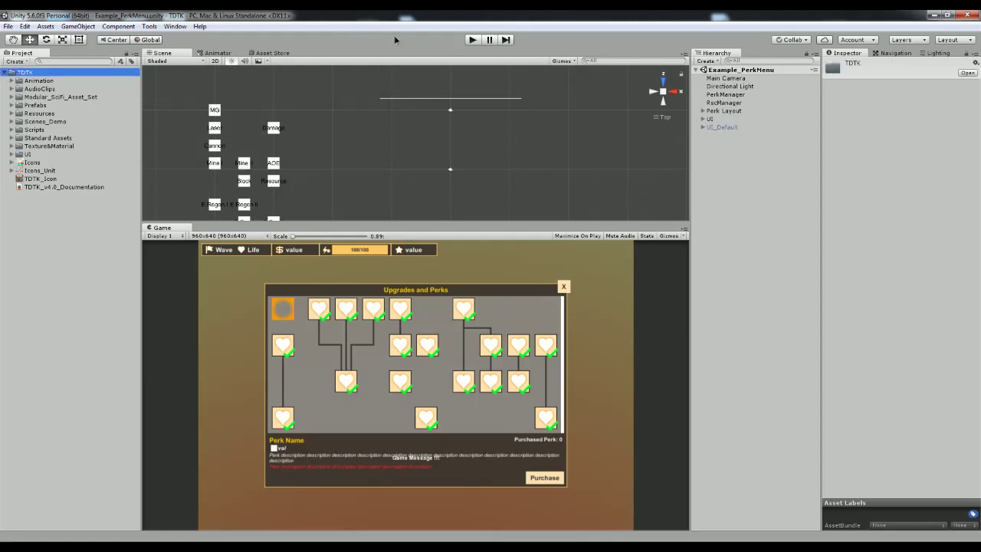
left_click(369, 61)
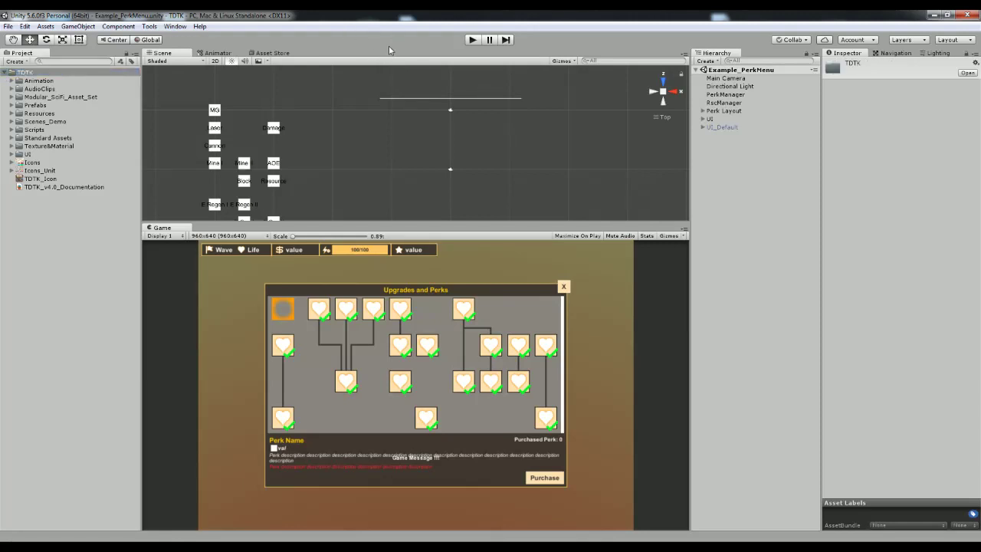